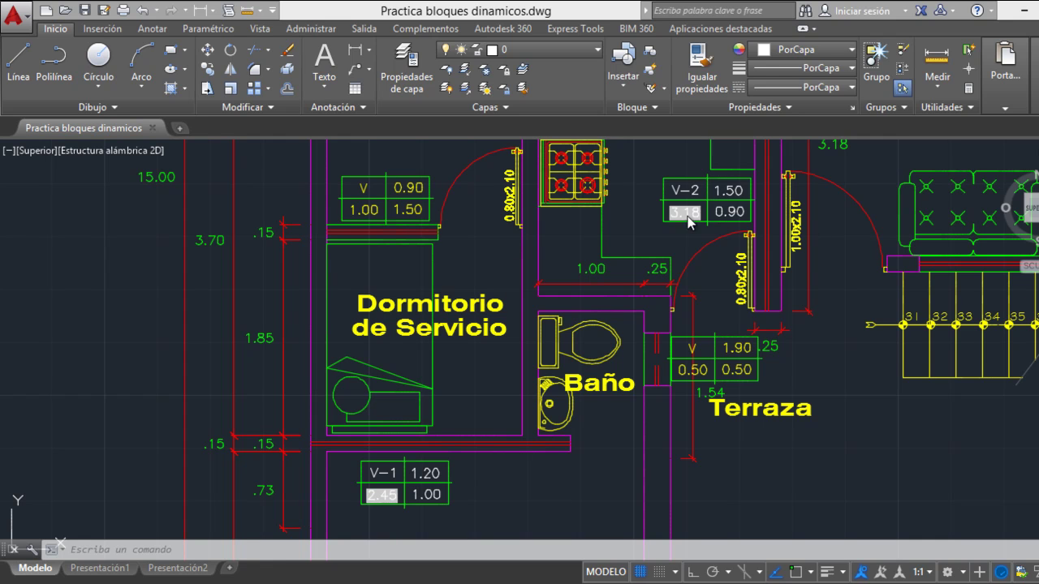
# Check the V-2 and V-1 window blocks and the door beside the service bedroom
pyautogui.click(702, 195)
pyautogui.press('Escape')
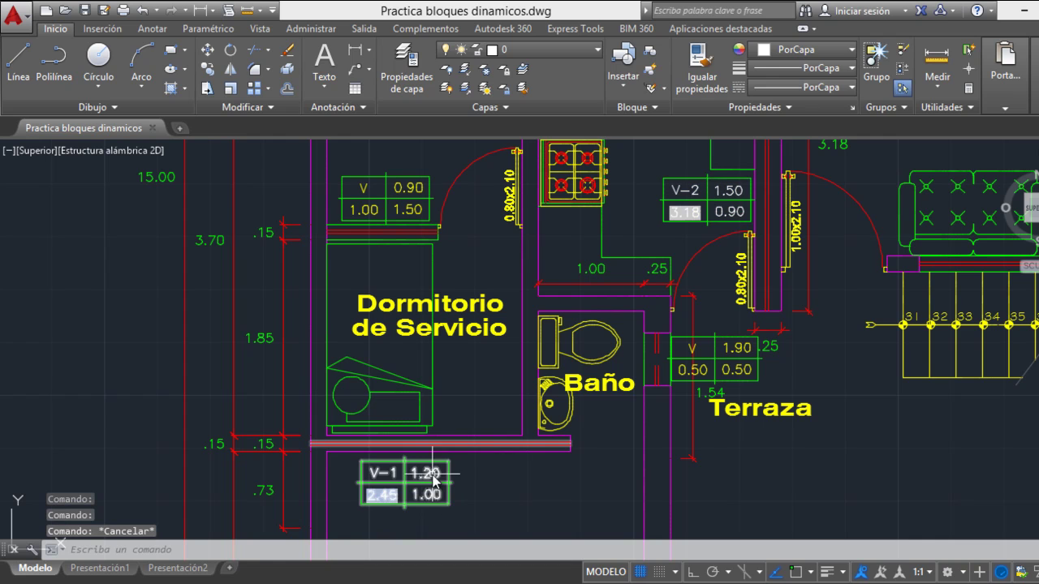
pyautogui.click(430, 487)
pyautogui.press('Escape')
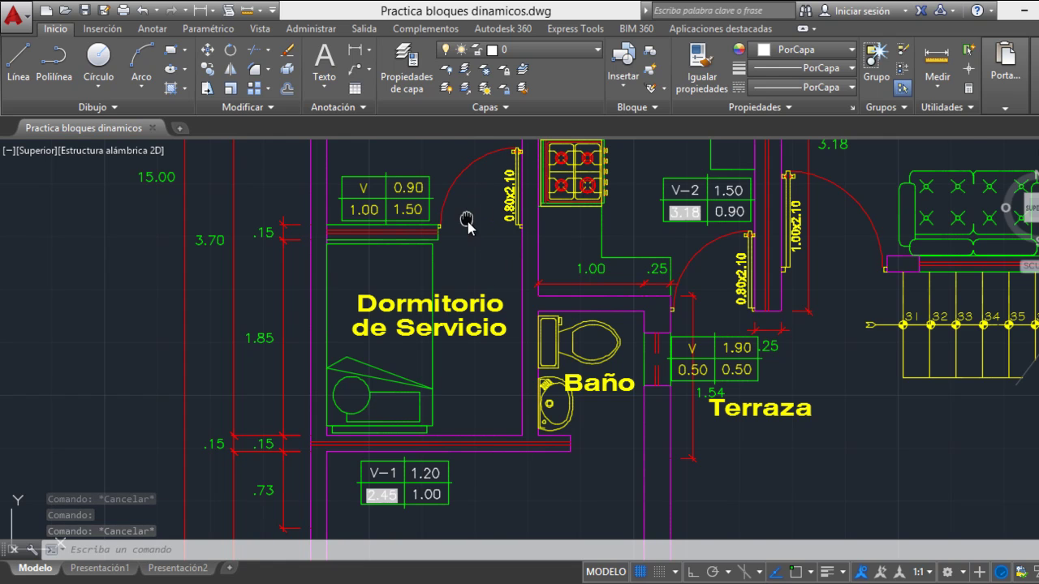
pyautogui.moveTo(467, 220); pyautogui.dragTo(507, 271, button='middle')
pyautogui.scroll(2, 505, 244)
pyautogui.click(507, 223)
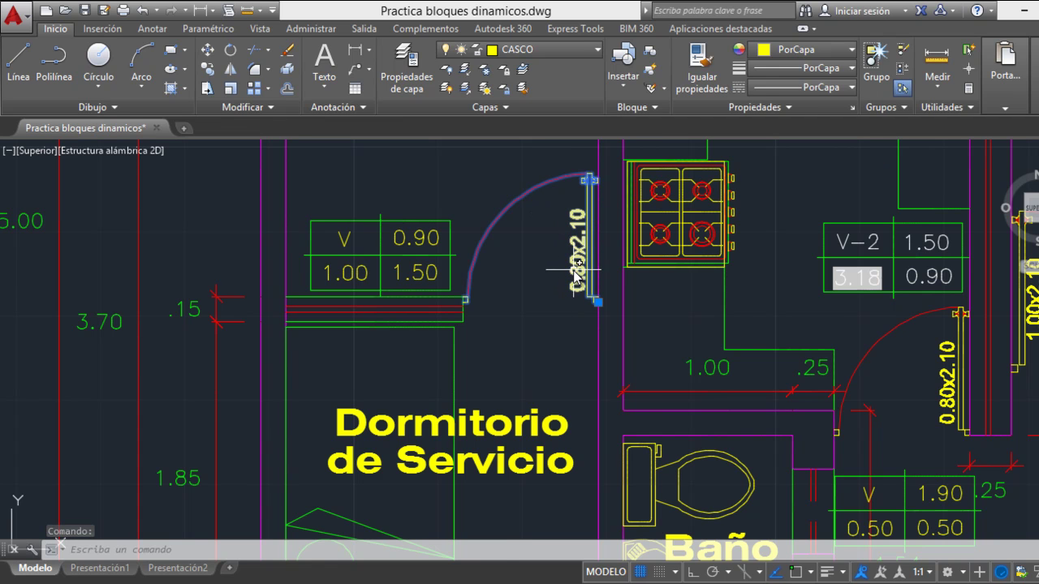
# Zoom in on the upper Baño door and select the 0.90x2.10 door block
pyautogui.scroll(-3, 570, 272)
pyautogui.scroll(-2, 568, 276)
pyautogui.moveTo(568, 275)
pyautogui.mouseDown(button='middle')
pyautogui.moveTo(525, 357)
pyautogui.moveTo(550, 397)
pyautogui.mouseUp(button='middle')
pyautogui.scroll(3, 598, 224)
pyautogui.scroll(2, 598, 186)
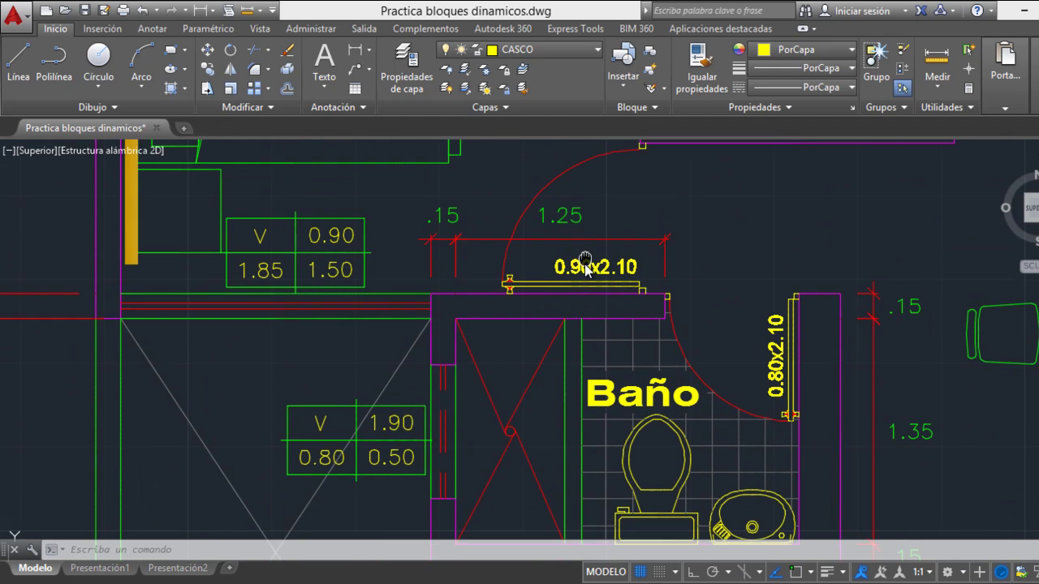
pyautogui.moveTo(598, 244); pyautogui.dragTo(596, 325, button='middle')
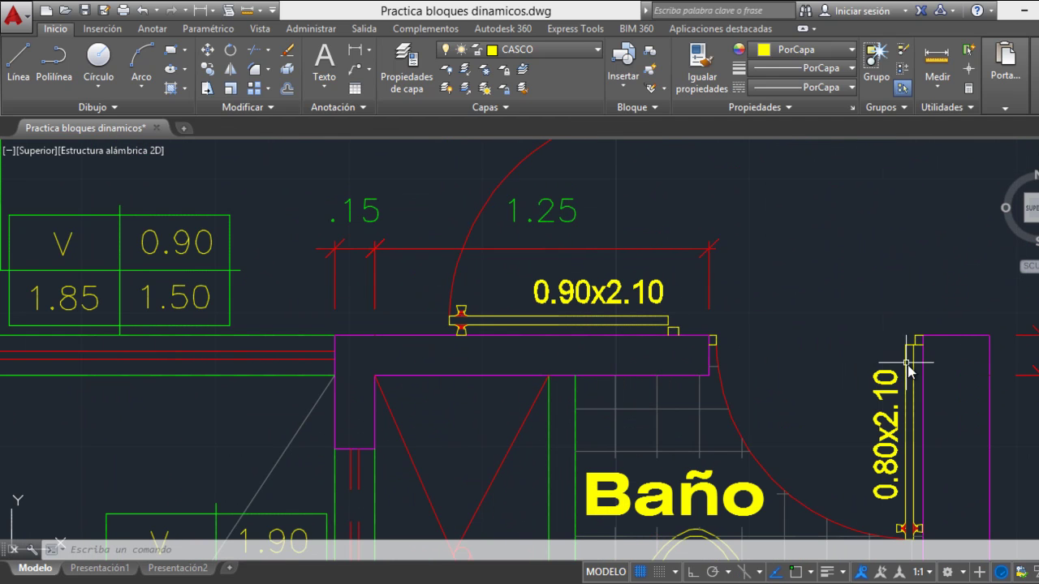
pyautogui.scroll(-1, 816, 320)
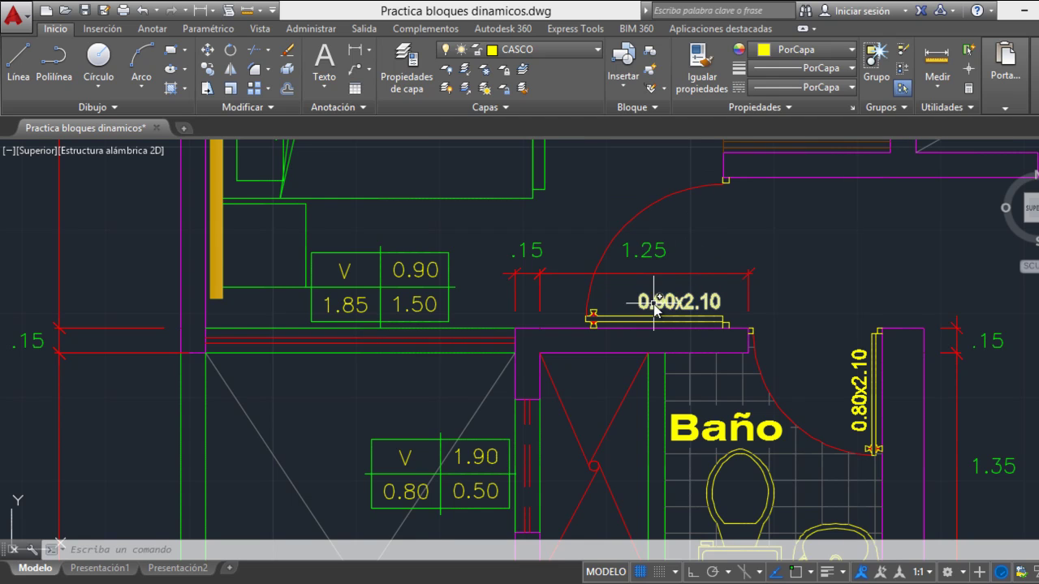
pyautogui.press('Escape')
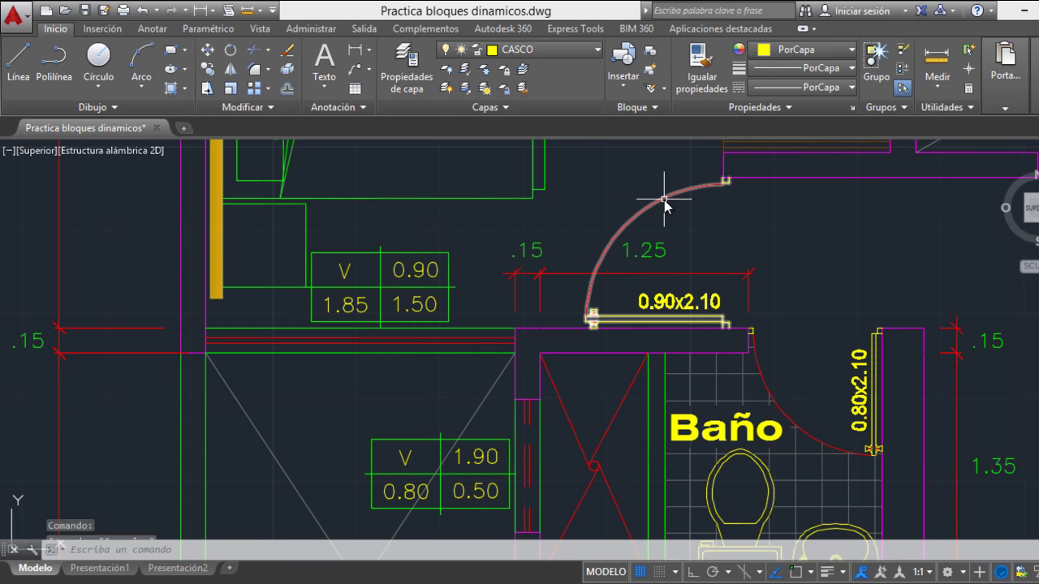
pyautogui.click(665, 197)
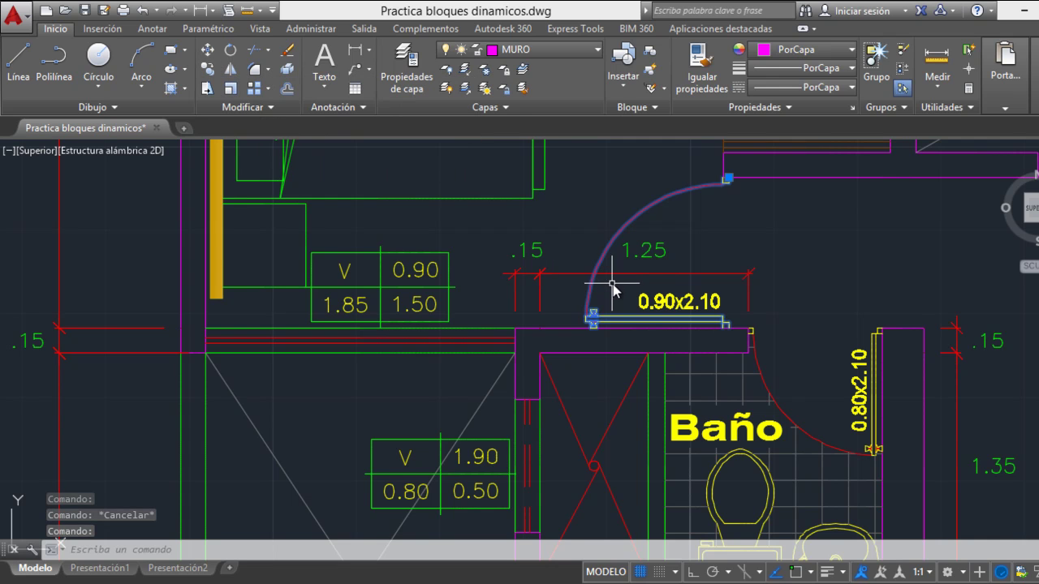
# Copy the 0.90x2.10 door from its right end into empty space left of the plan
pyautogui.click(209, 70)
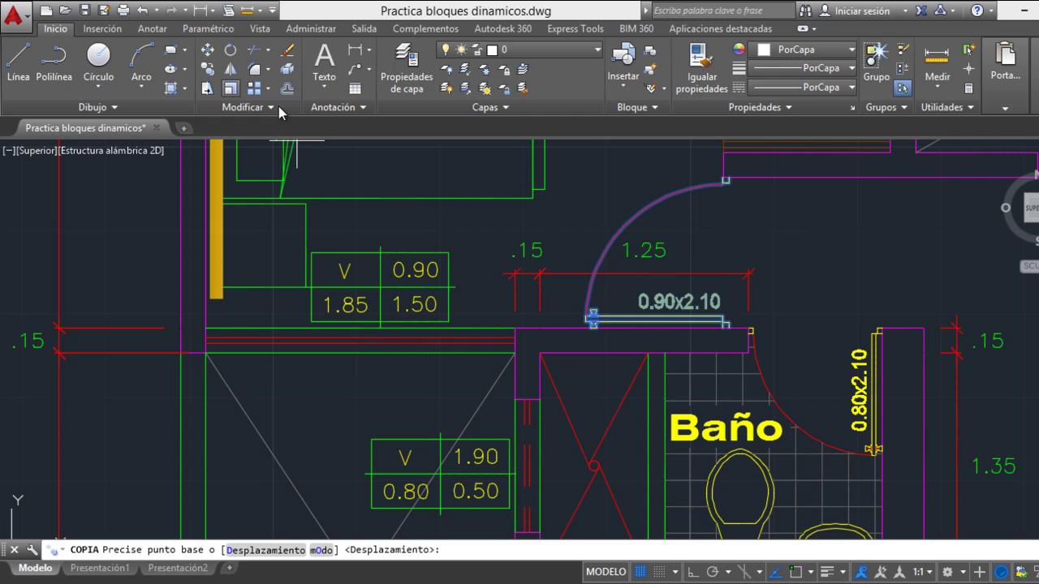
pyautogui.press('F3')
pyautogui.click(728, 333)
pyautogui.scroll(-2, 428, 318)
pyautogui.moveTo(429, 317); pyautogui.dragTo(827, 324, button='middle')
pyautogui.scroll(-2, 552, 361)
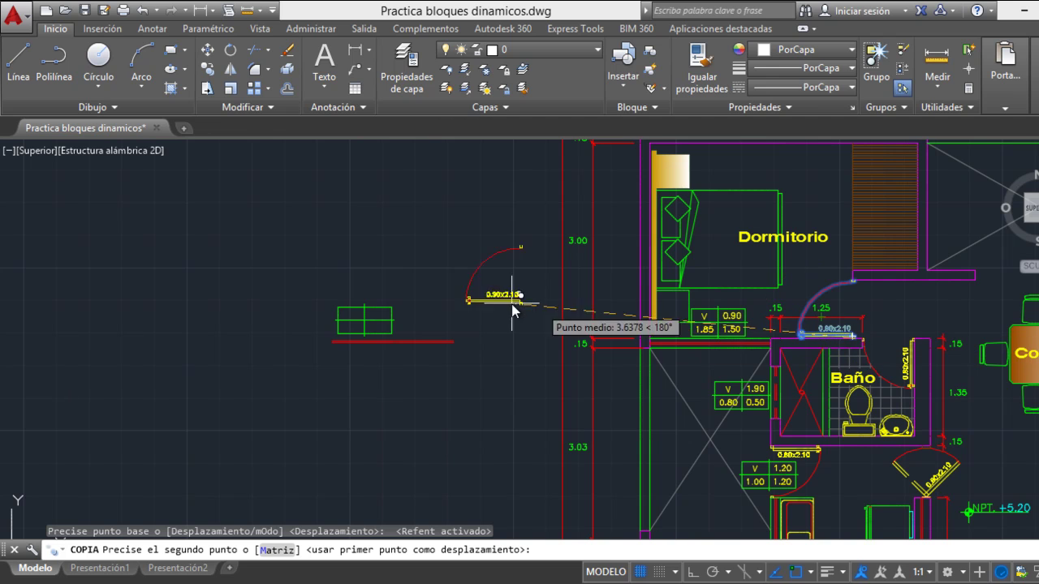
pyautogui.moveTo(406, 248); pyautogui.dragTo(494, 249, button='middle')
pyautogui.moveTo(550, 431); pyautogui.dragTo(553, 300, button='middle')
pyautogui.scroll(3, 553, 300)
pyautogui.click(591, 391)
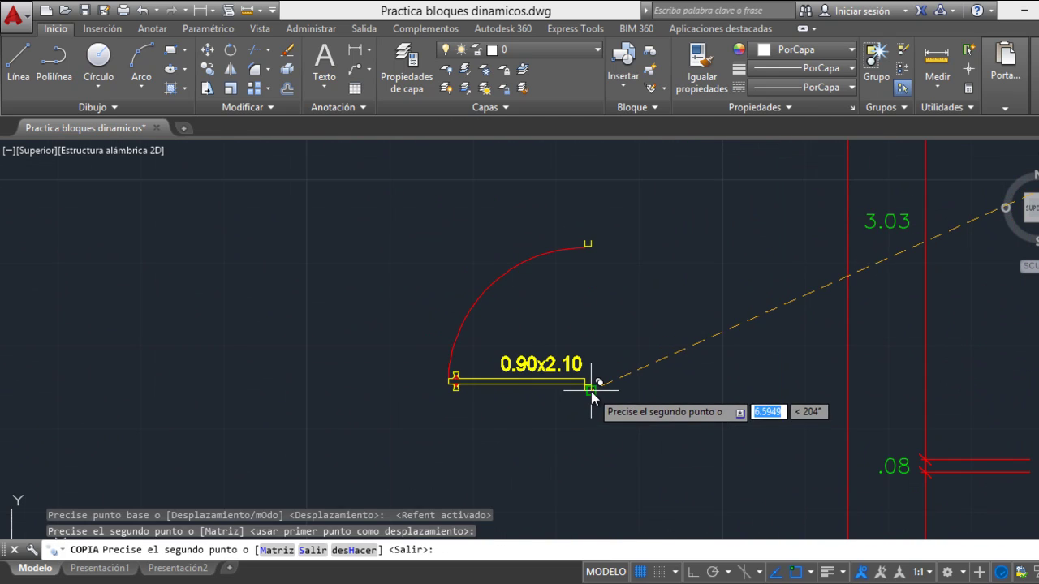
pyautogui.press('Escape')
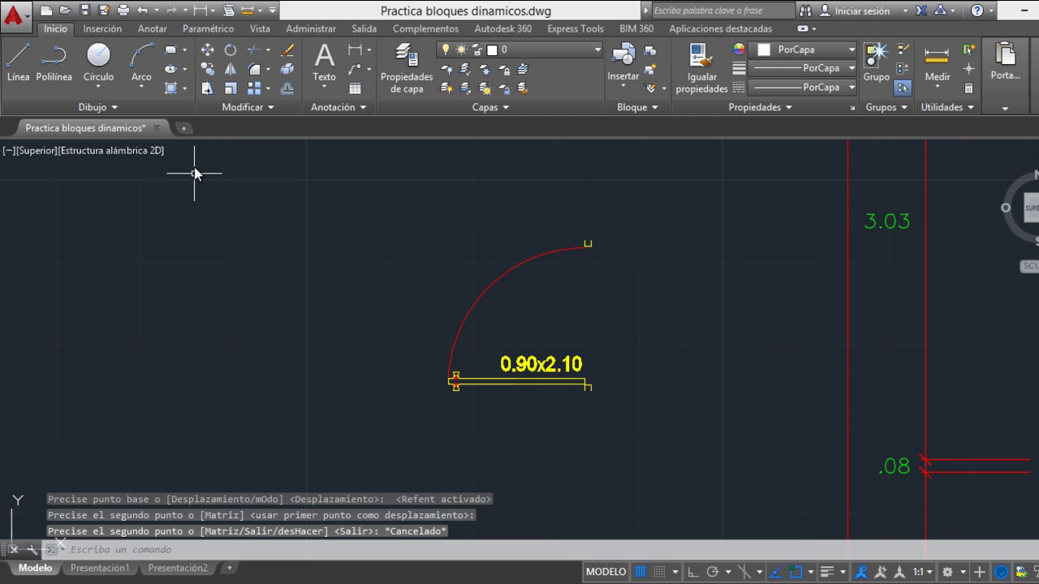
# Make block Puerta_con_datos from the copied door's arc and line, based at the leaf's right end
pyautogui.click(114, 30)
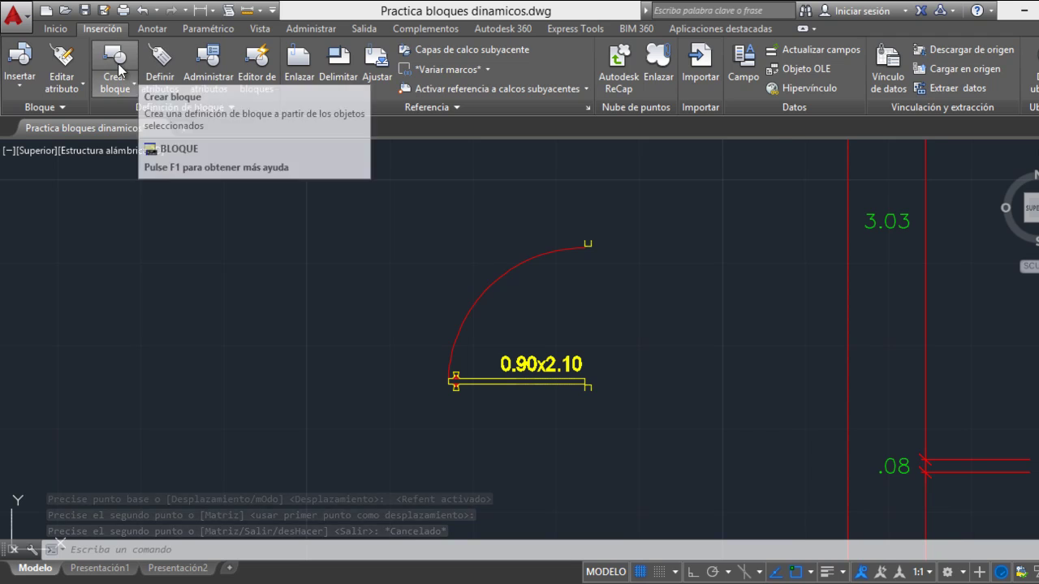
pyautogui.click(114, 55)
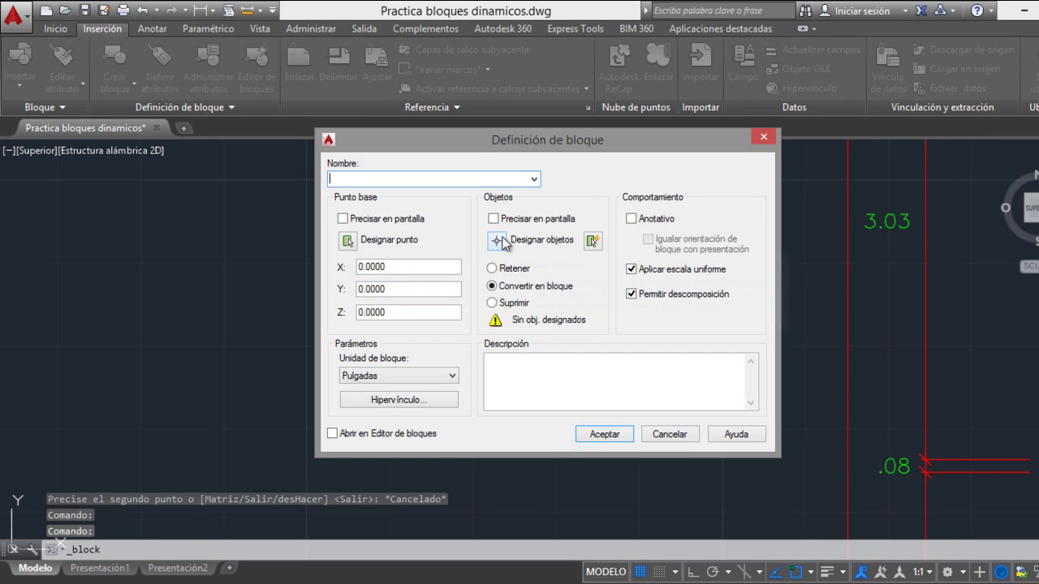
pyautogui.click(503, 240)
pyautogui.click(371, 202)
pyautogui.click(659, 420)
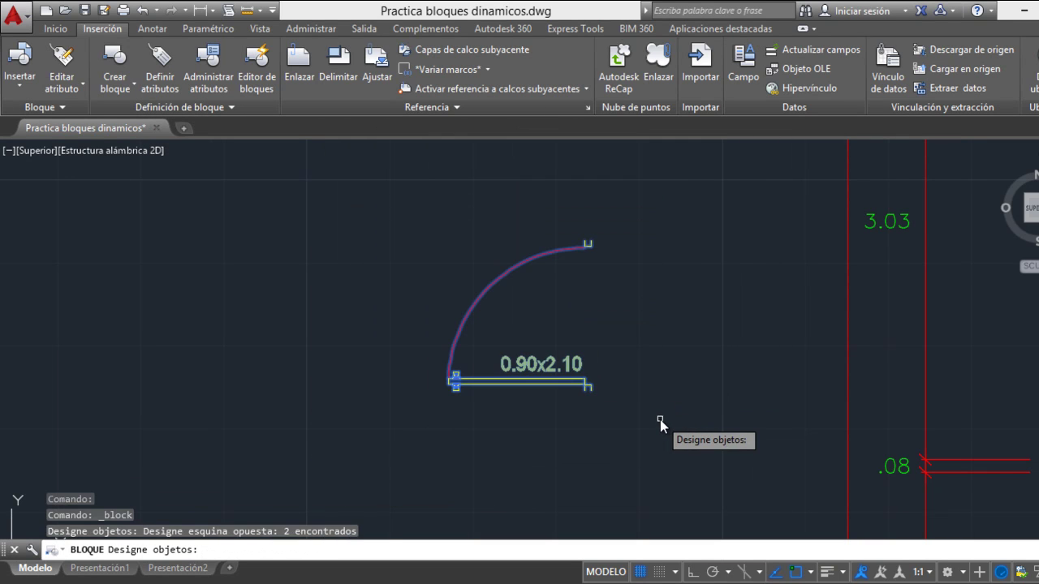
pyautogui.press('Return')
pyautogui.click(390, 175)
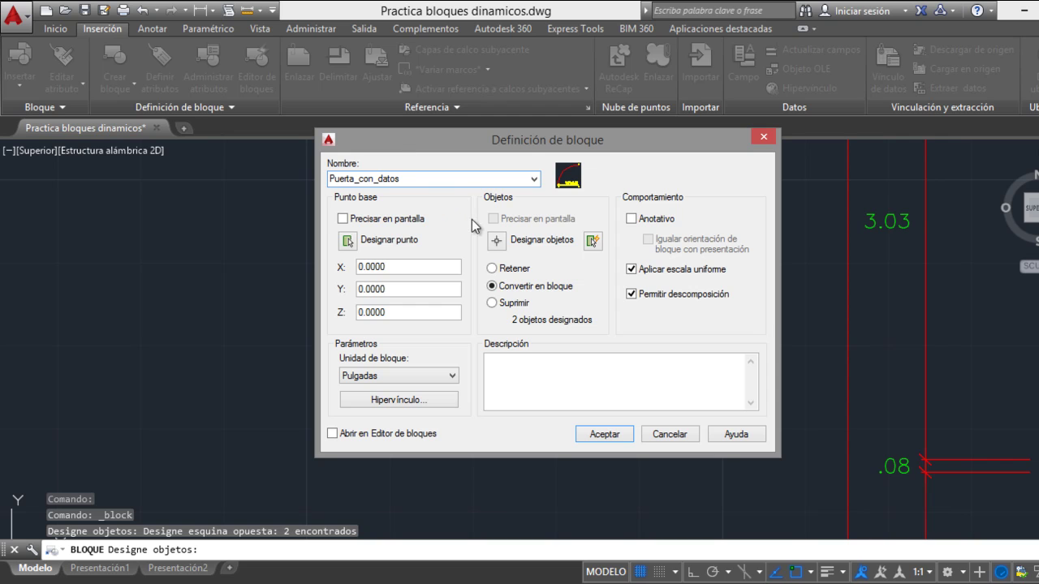
pyautogui.click(346, 243)
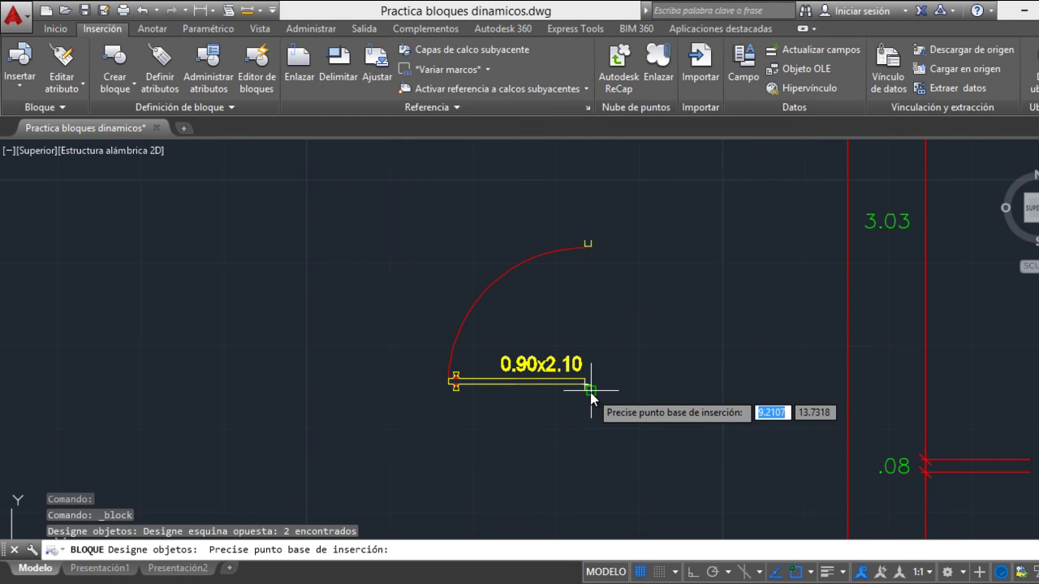
pyautogui.click(590, 391)
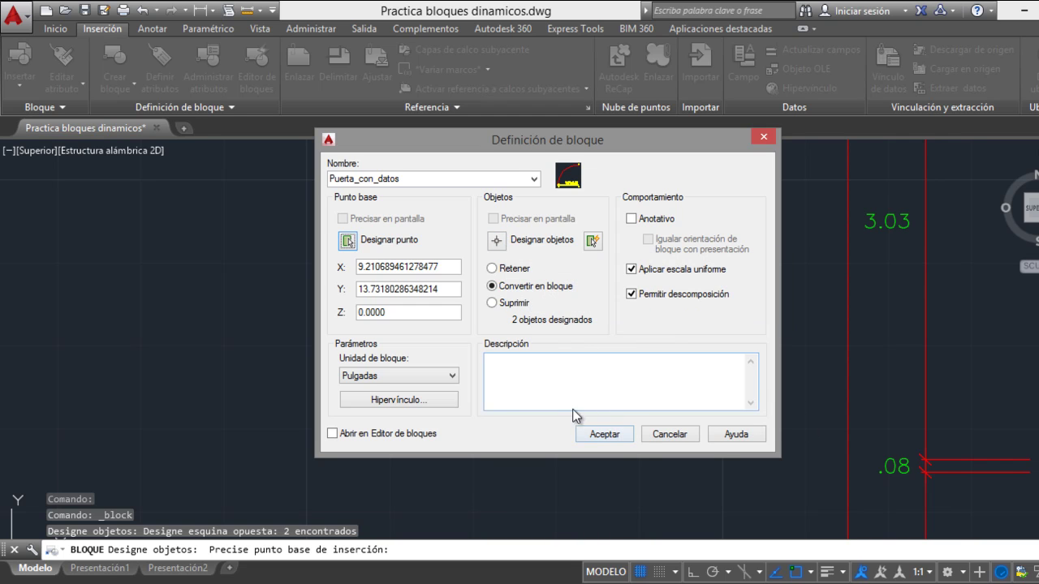
pyautogui.click(605, 434)
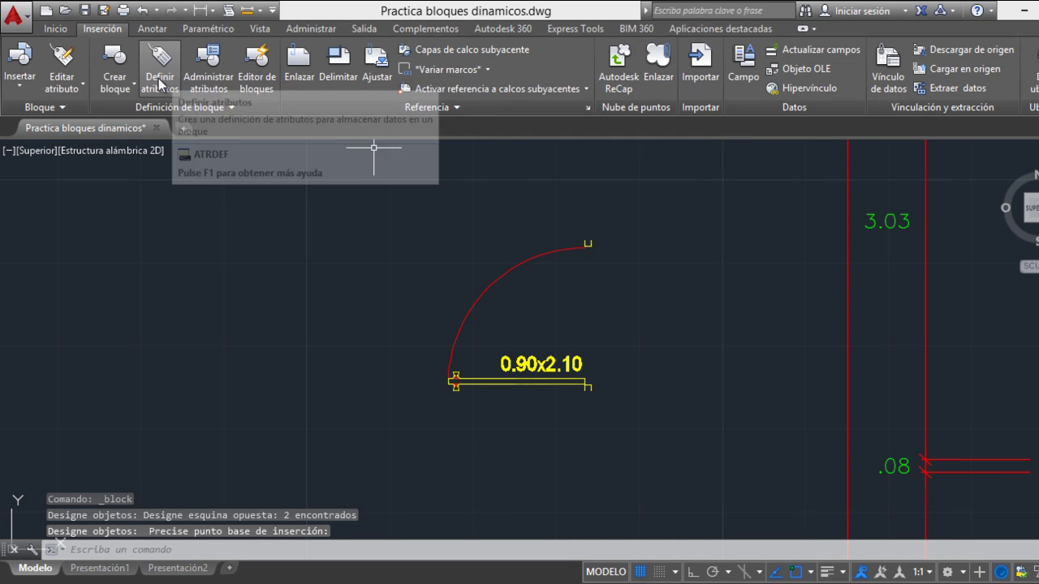
# Open the Puerta_con_datos block in the Block Editor
pyautogui.click(258, 61)
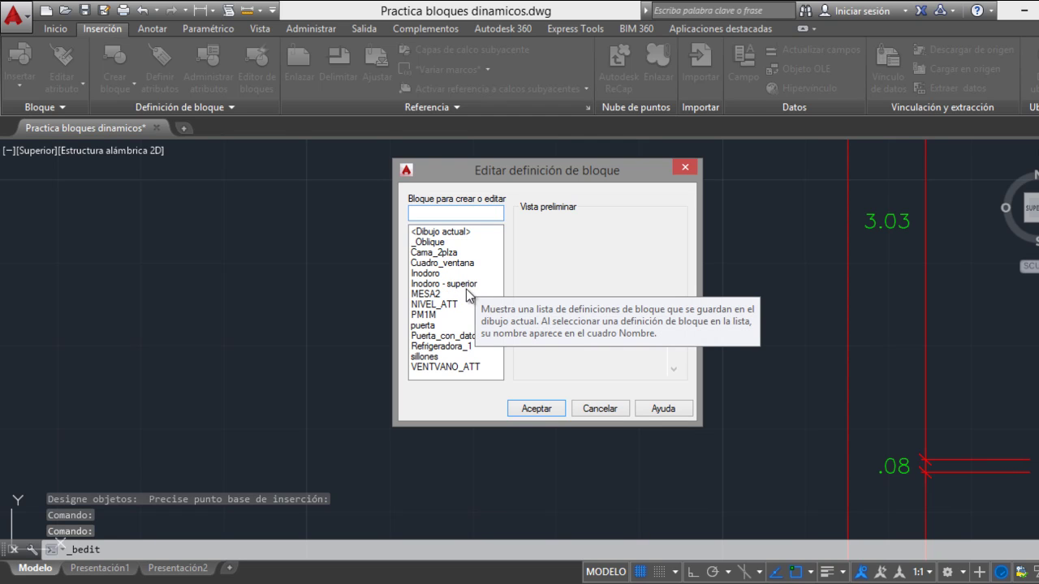
pyautogui.click(455, 335)
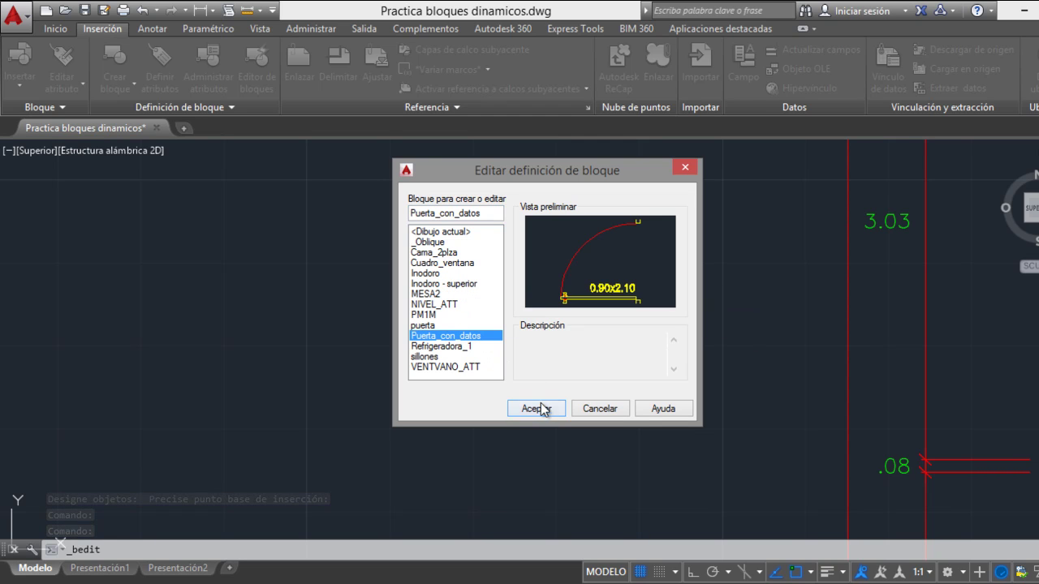
pyautogui.click(538, 407)
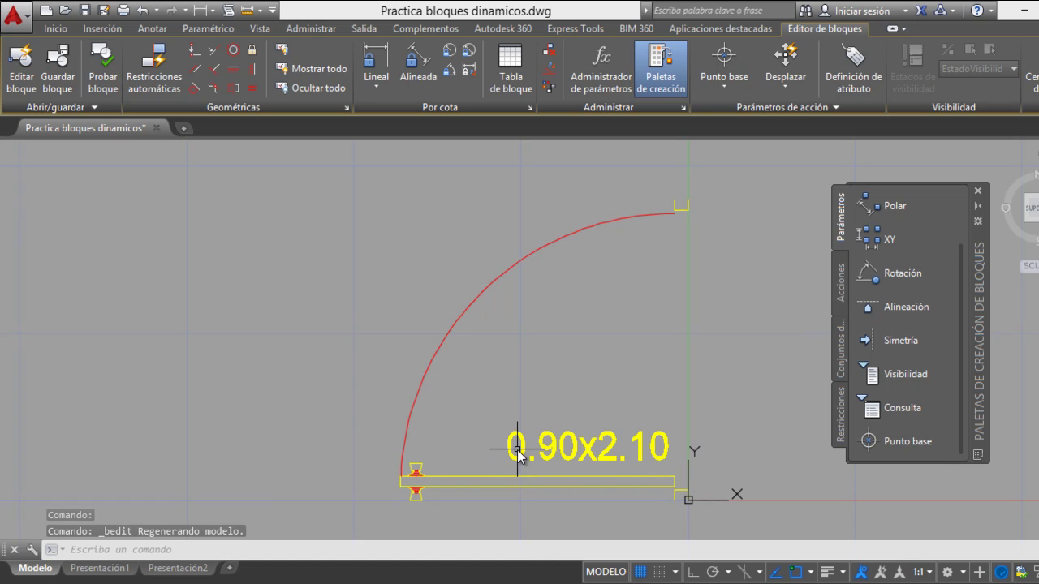
# Delete the 0.90x2.10 label and add linear parameter Distancia1 from the door corner to the arc top
pyautogui.click(592, 453)
pyautogui.press('Delete')
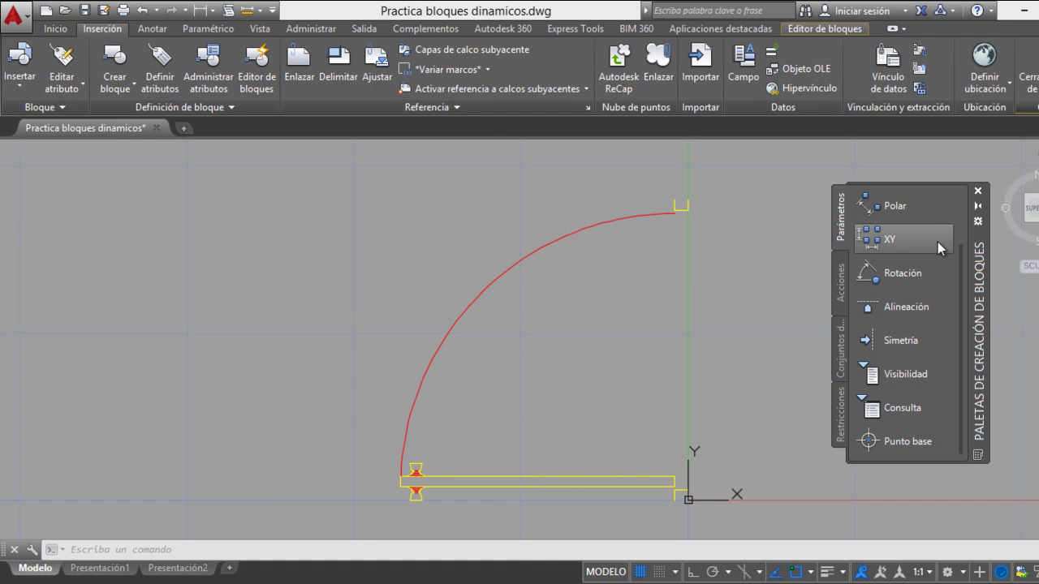
pyautogui.moveTo(963, 270); pyautogui.dragTo(963, 207)
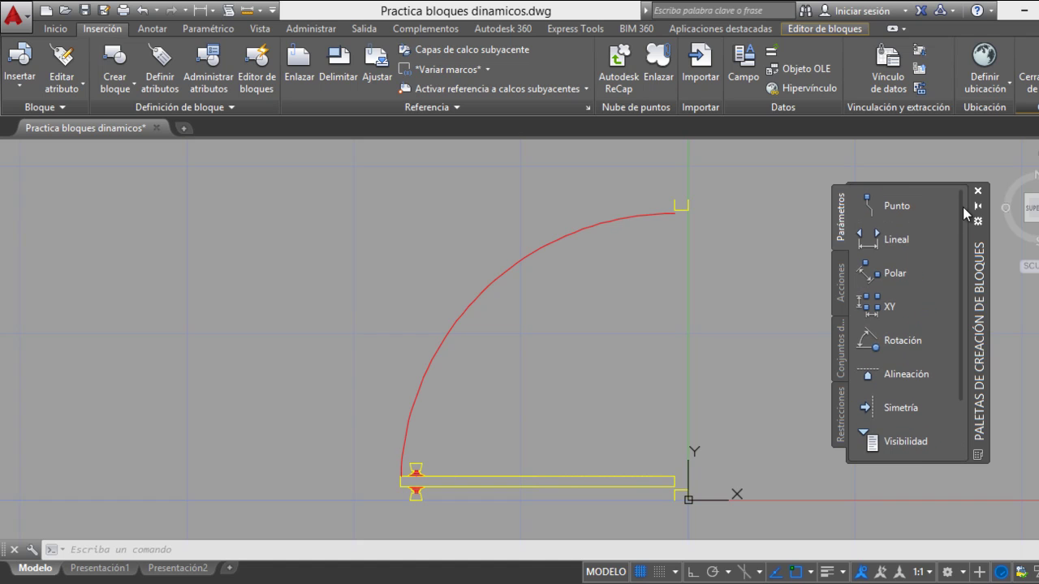
pyautogui.click(904, 241)
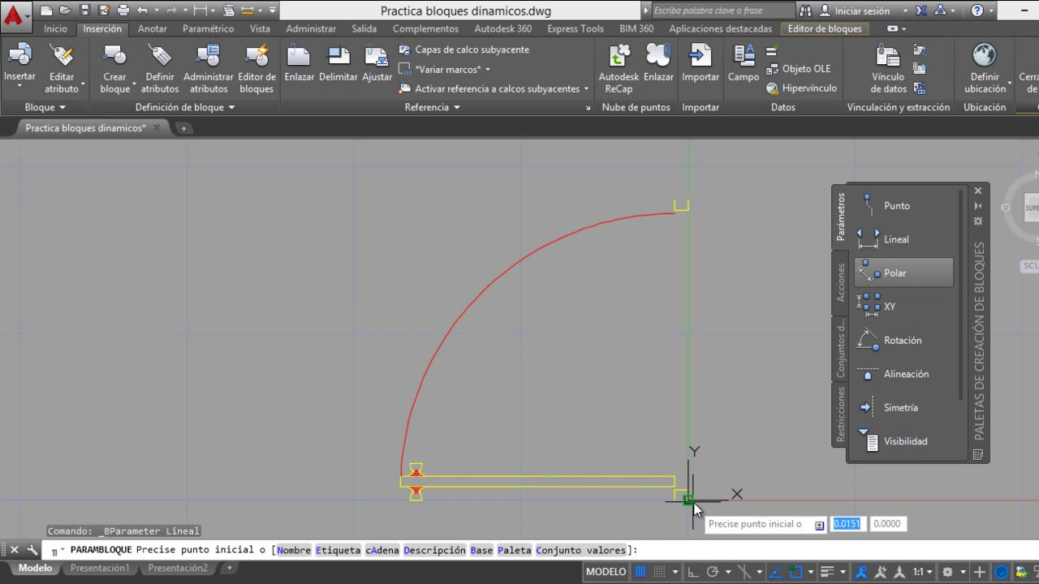
pyautogui.click(688, 499)
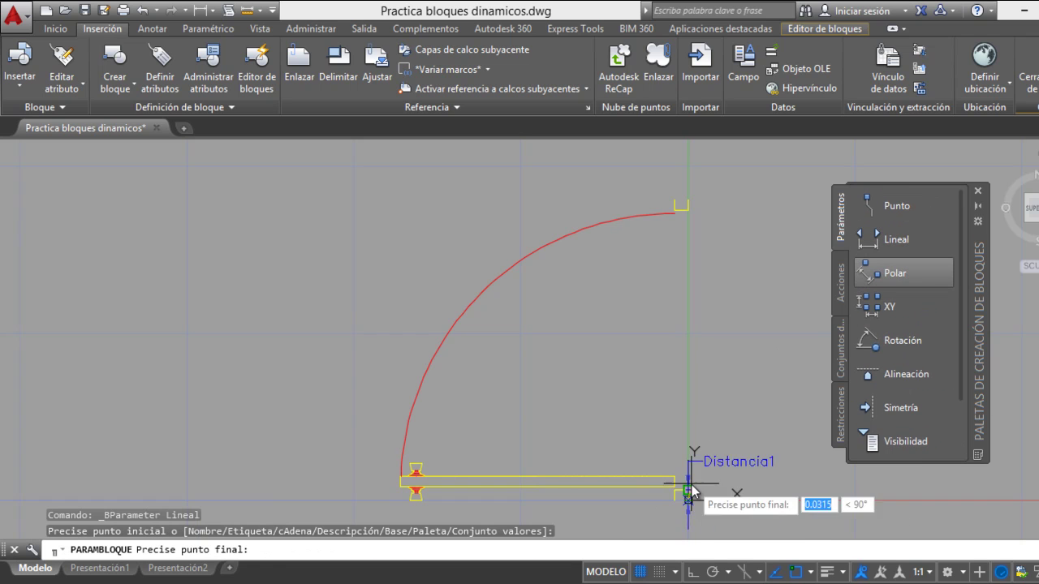
pyautogui.click(688, 200)
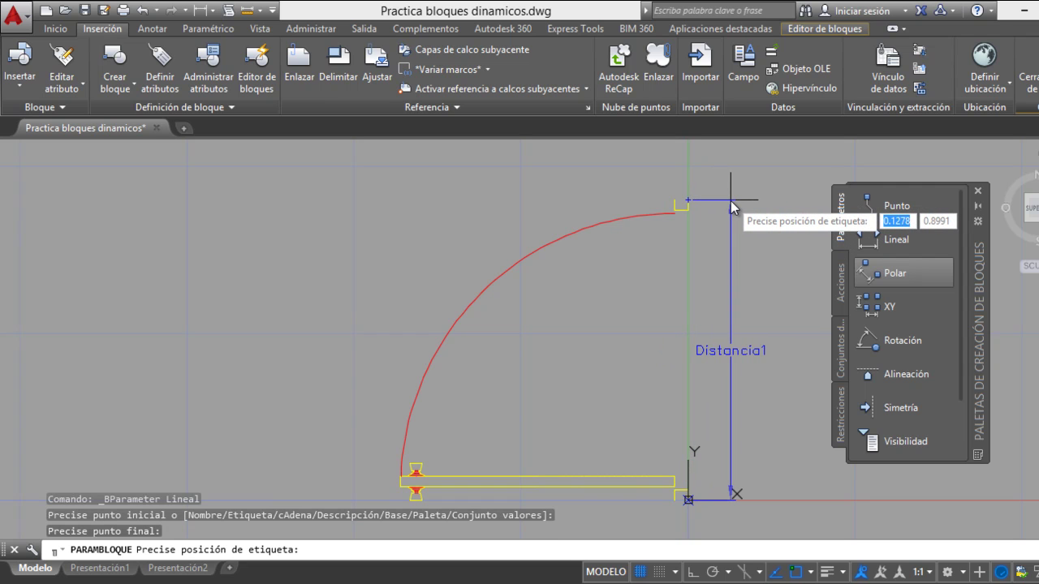
pyautogui.click(736, 202)
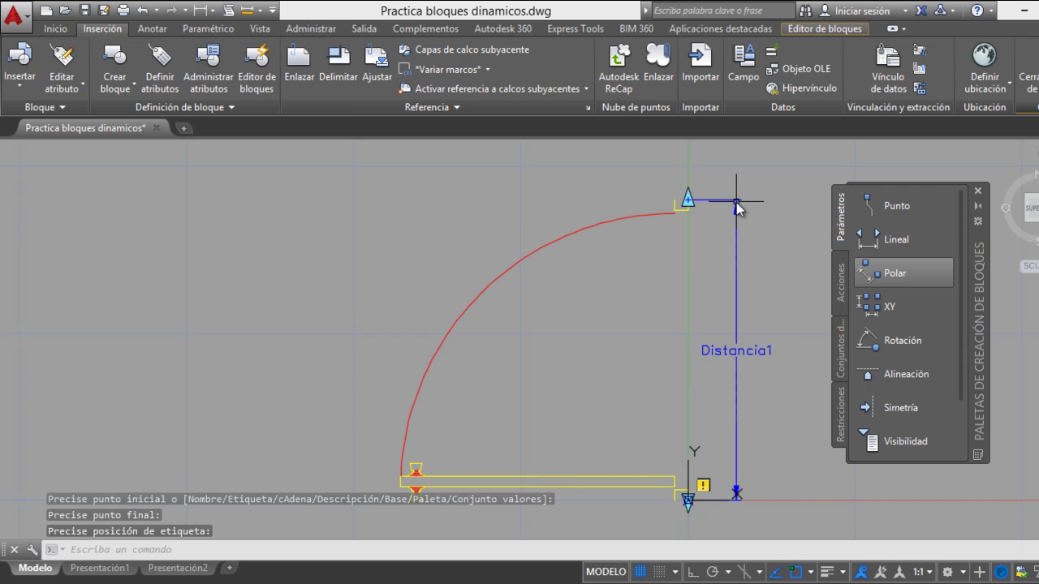
pyautogui.click(738, 399)
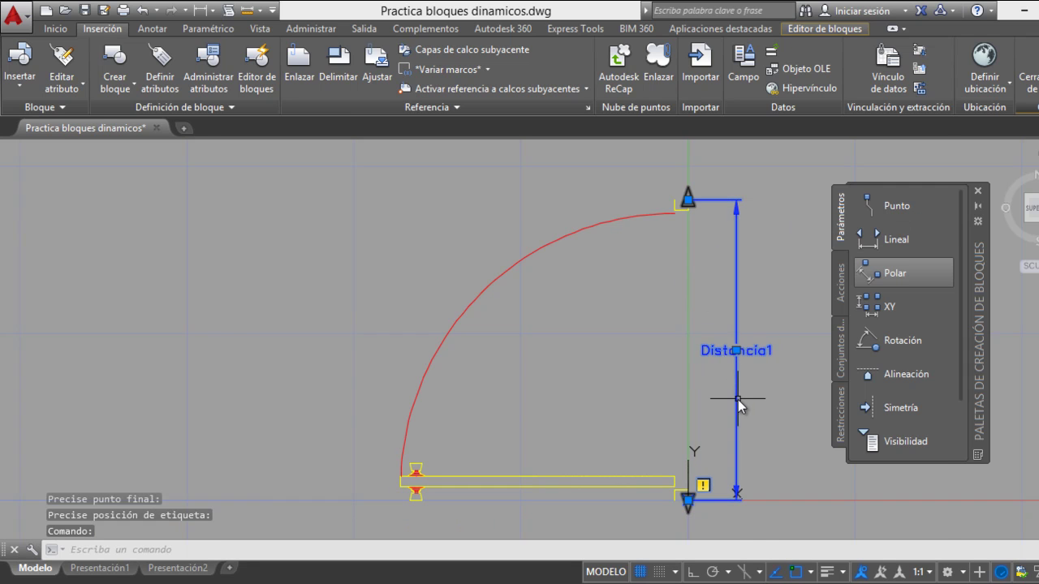
# Set Distancia1's number of grips to 1 in Properties, then close the palette
pyautogui.rightClick(737, 399)
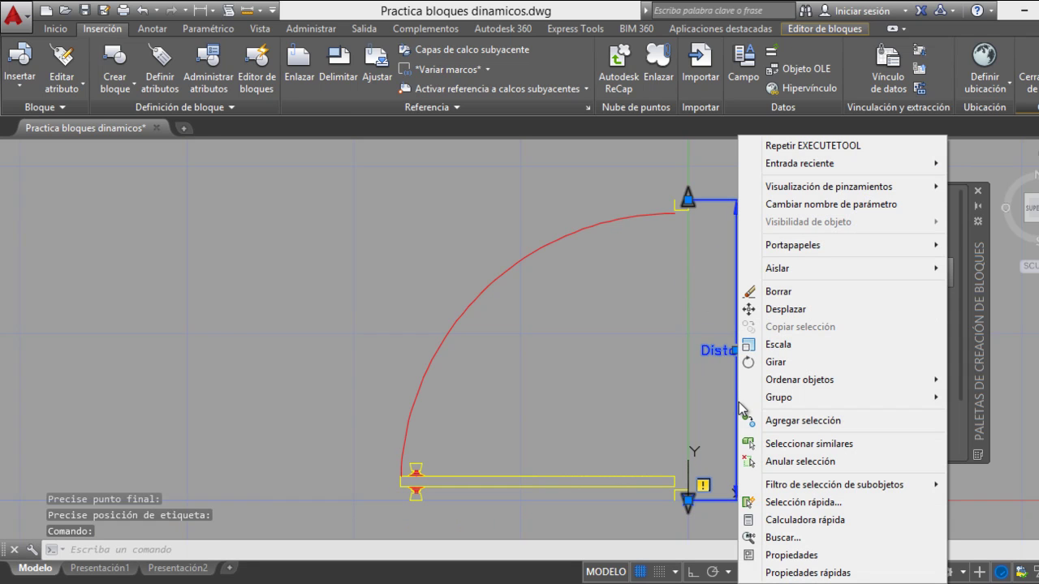
pyautogui.click(797, 558)
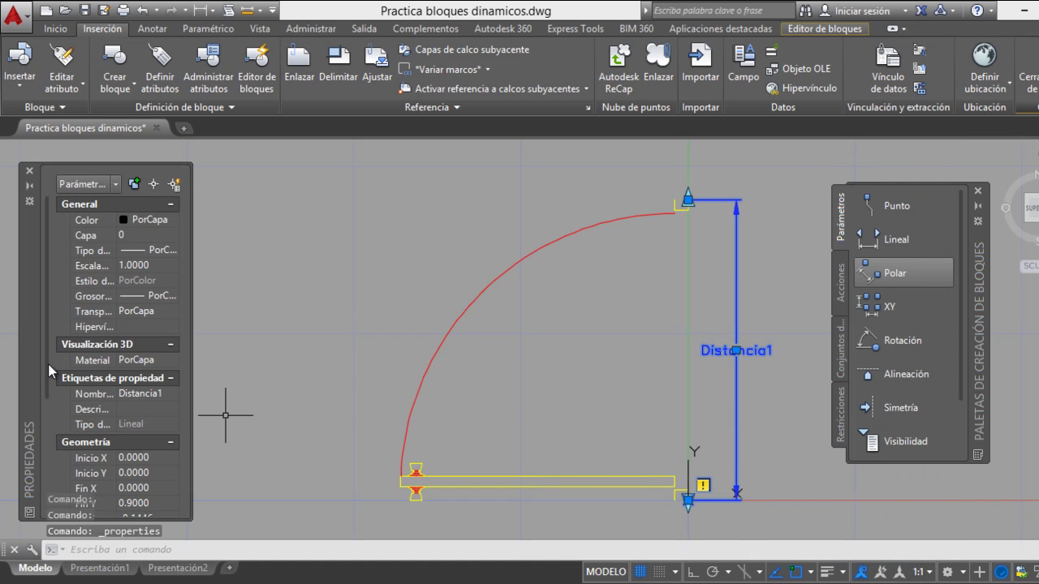
pyautogui.scroll(-4, 57, 466)
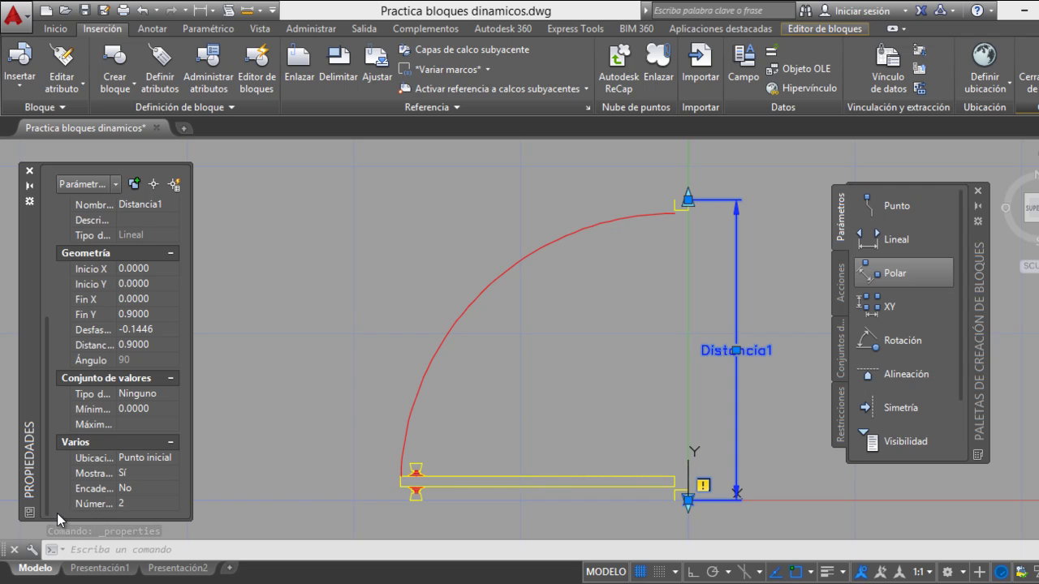
pyautogui.click(127, 504)
pyautogui.click(127, 504)
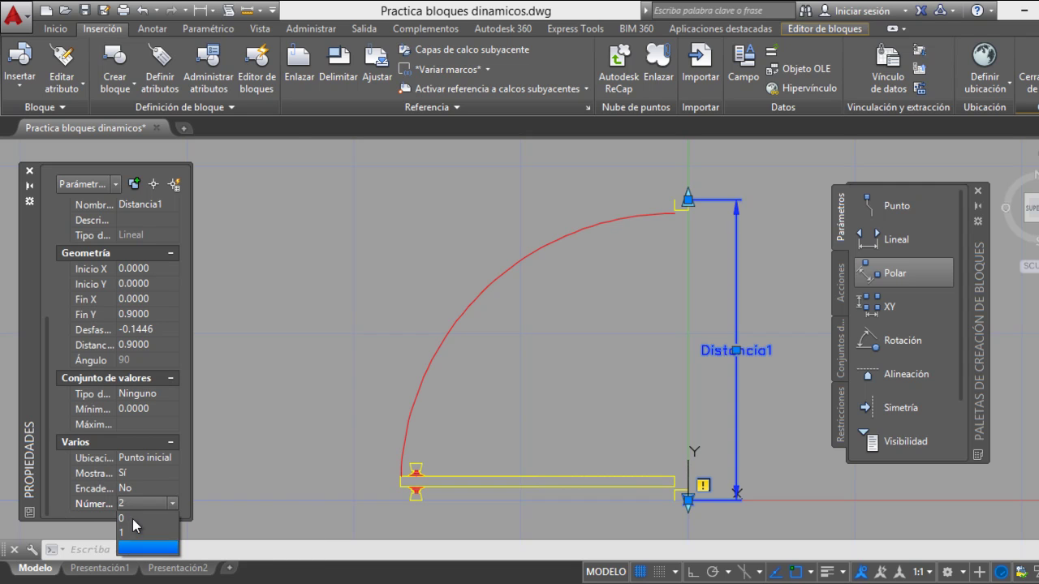
pyautogui.click(133, 536)
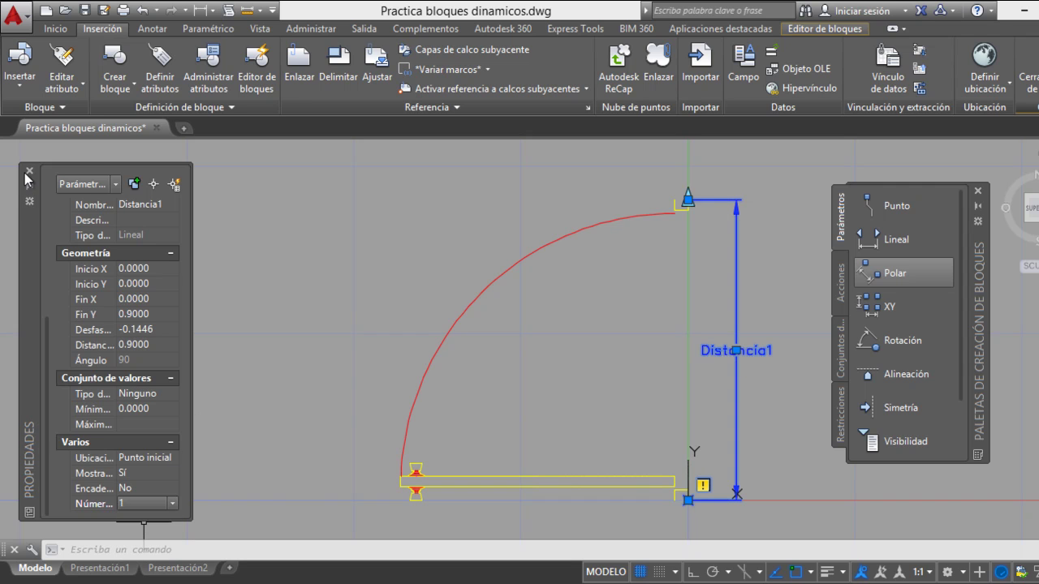
pyautogui.click(26, 173)
pyautogui.press('Escape')
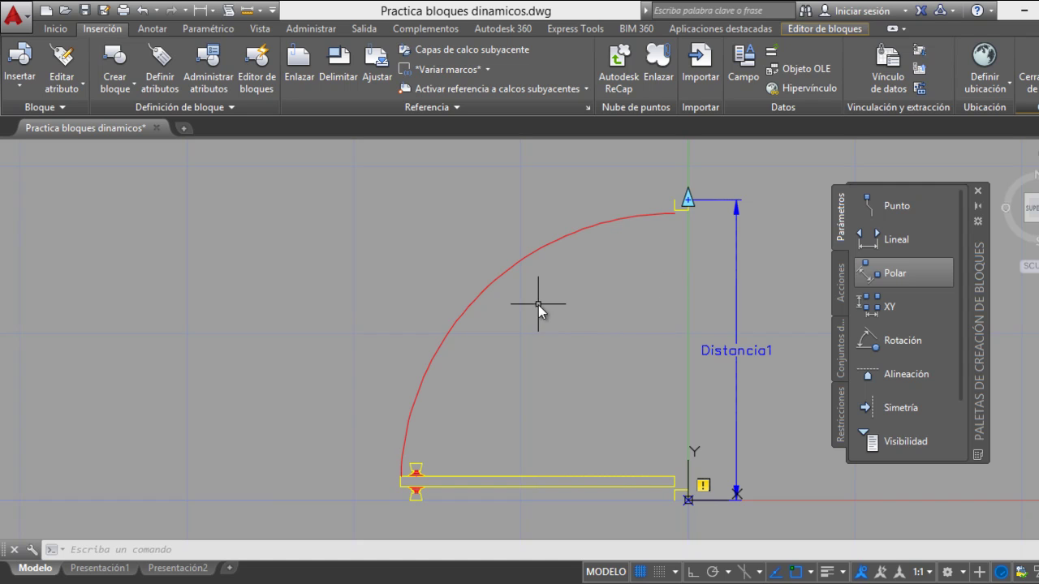
# Add a Scale action on Distancia1 acting on the door's arc and panel
pyautogui.click(841, 293)
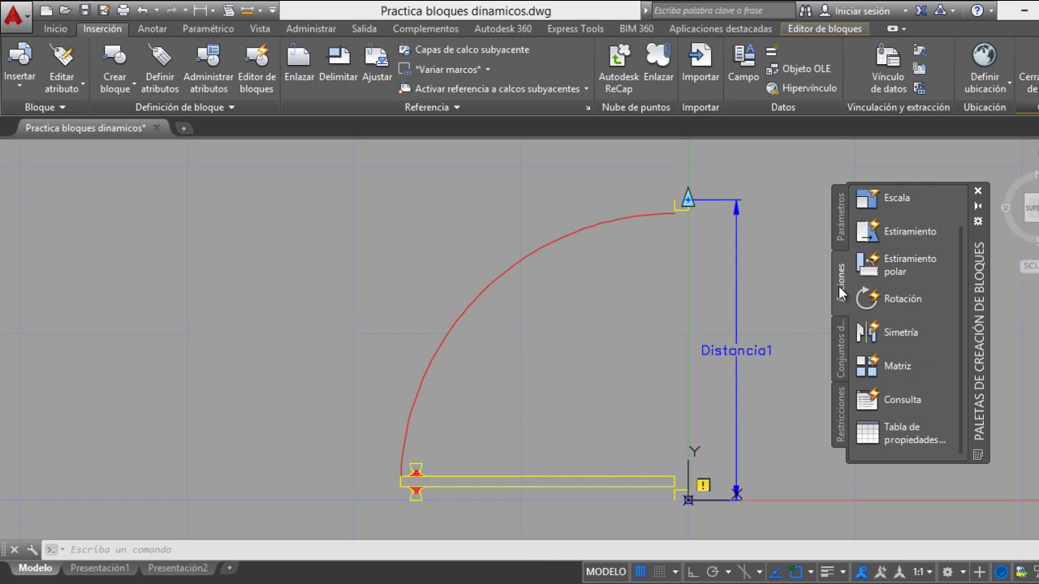
pyautogui.scroll(1, 878, 209)
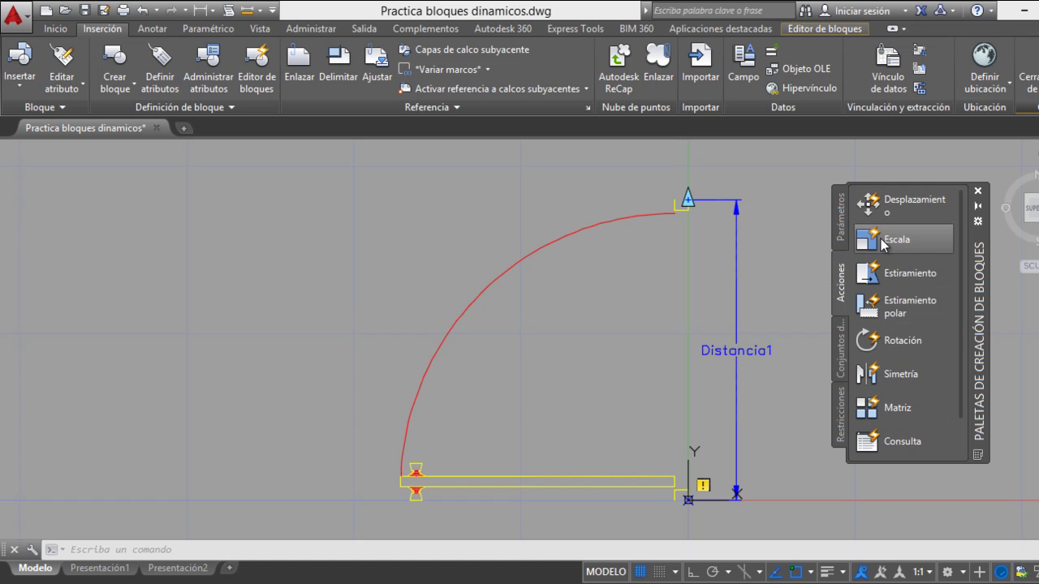
pyautogui.click(903, 273)
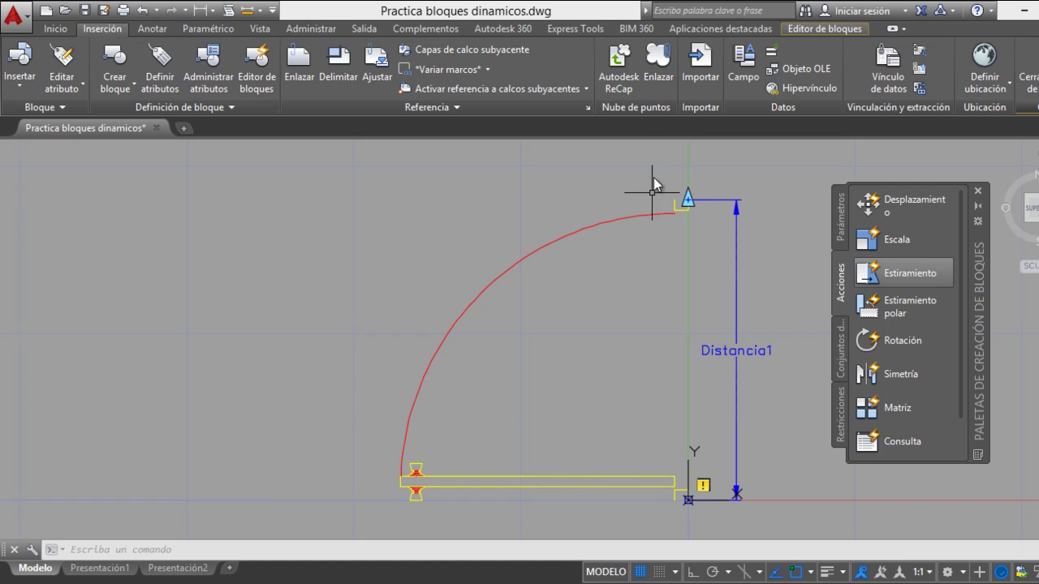
pyautogui.click(882, 242)
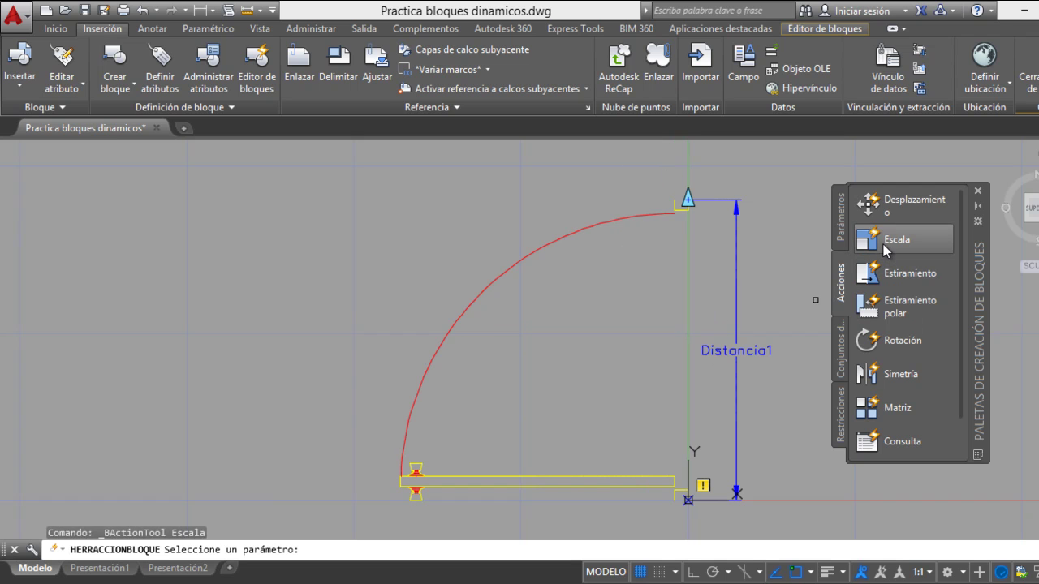
pyautogui.click(735, 354)
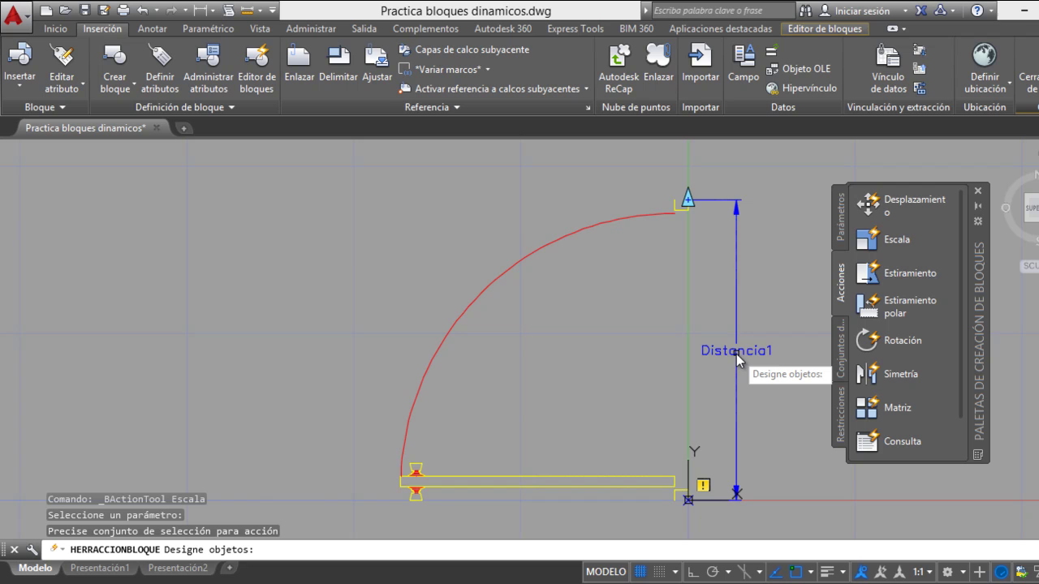
pyautogui.click(615, 488)
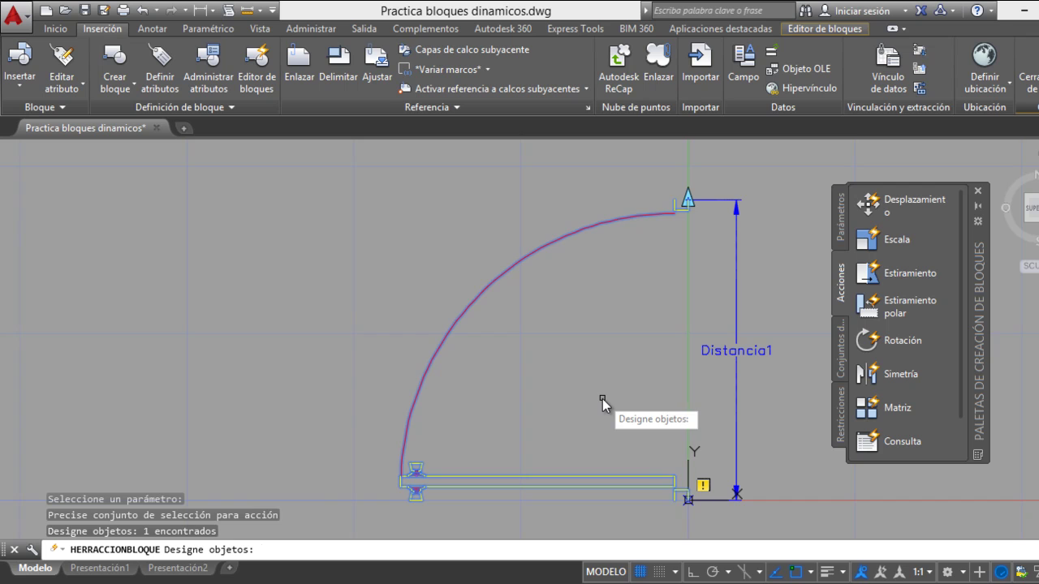
pyautogui.press('Return')
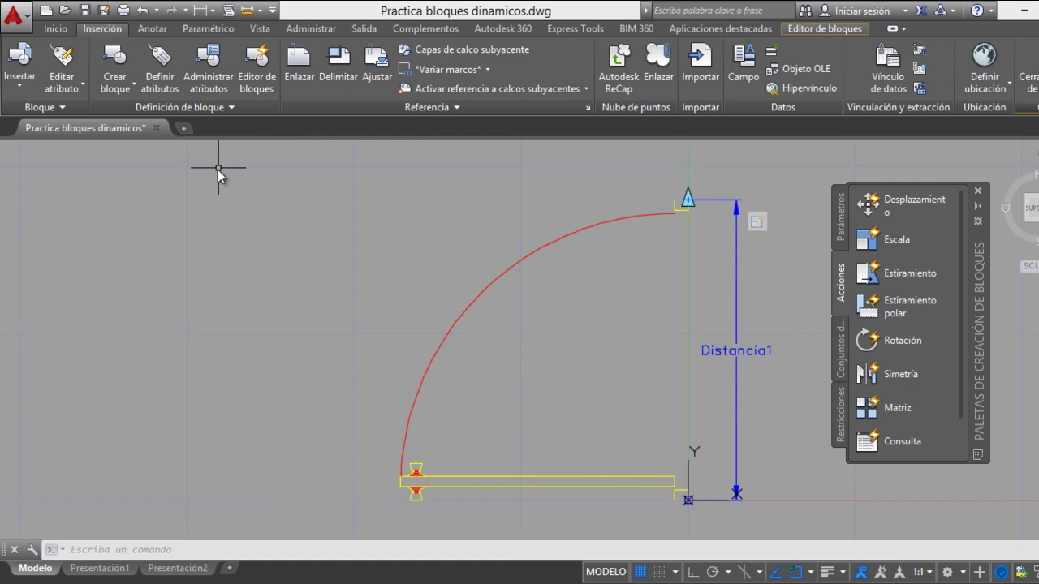
# Define attribute ANCHO whose default is a BlockPlaceholder field of Distancia1 in decimal format
pyautogui.click(165, 65)
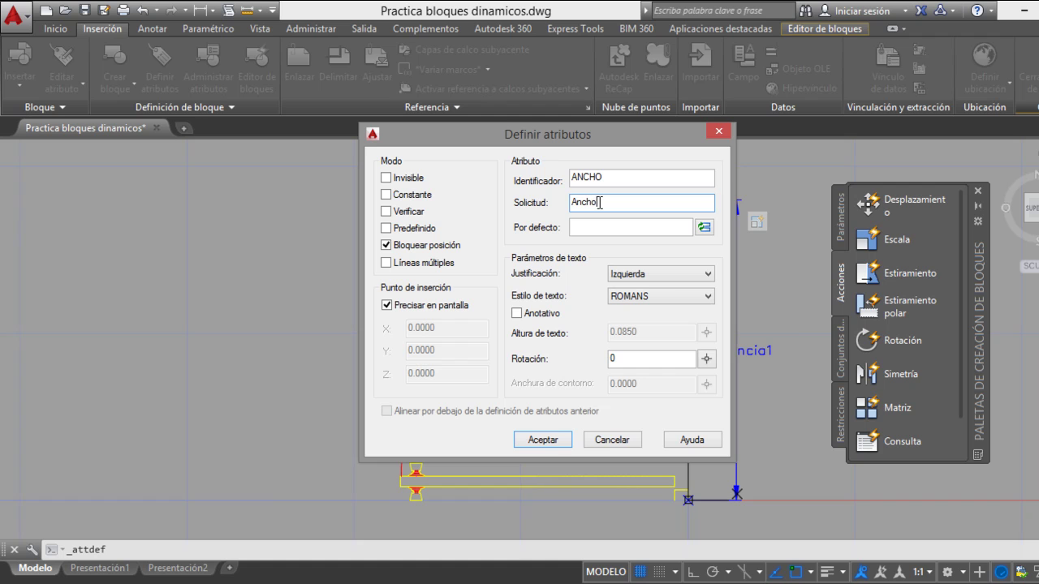
pyautogui.write('Ancho')
pyautogui.click(703, 228)
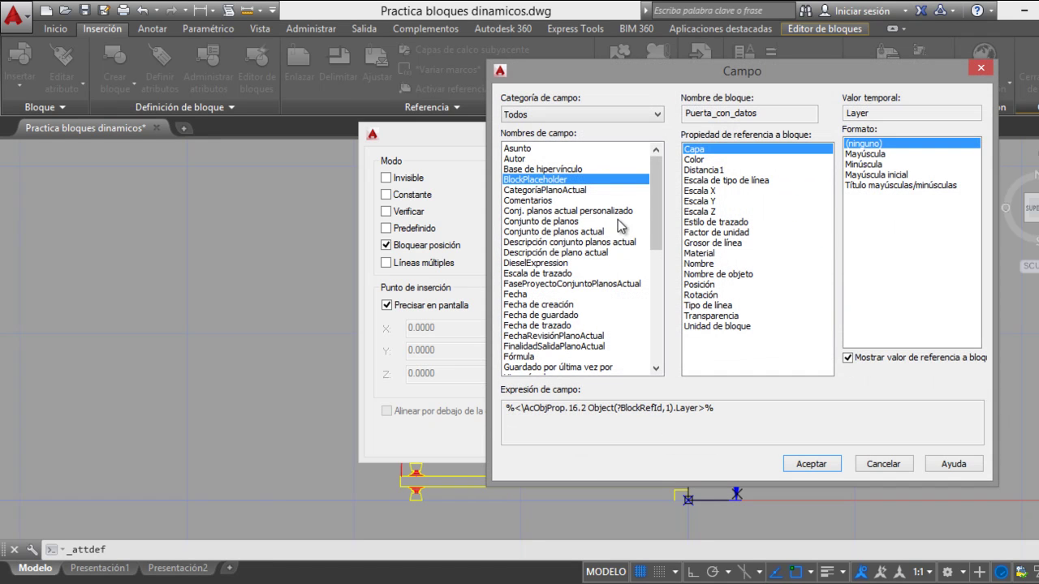
pyautogui.click(566, 118)
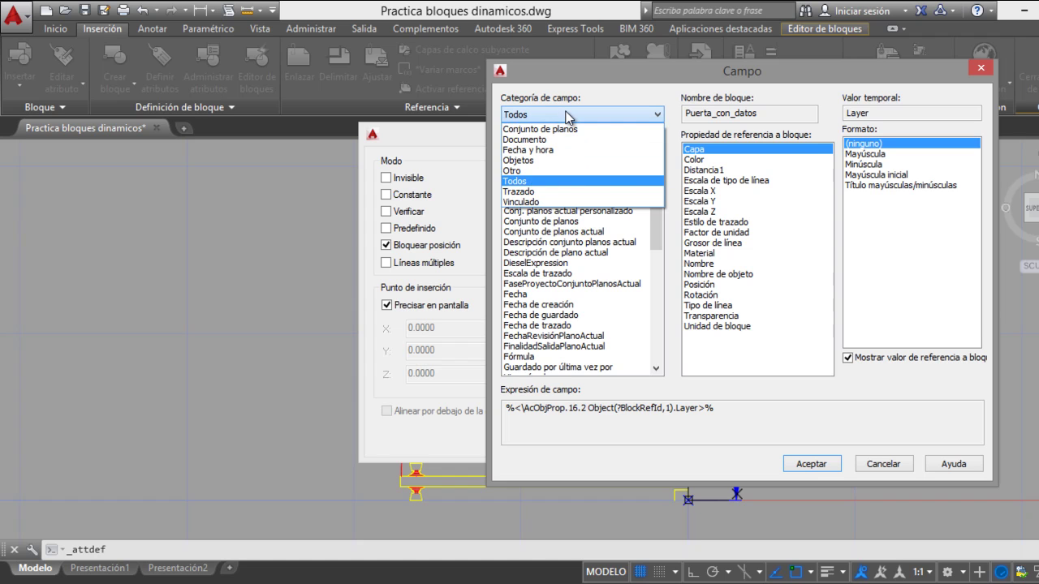
pyautogui.click(551, 173)
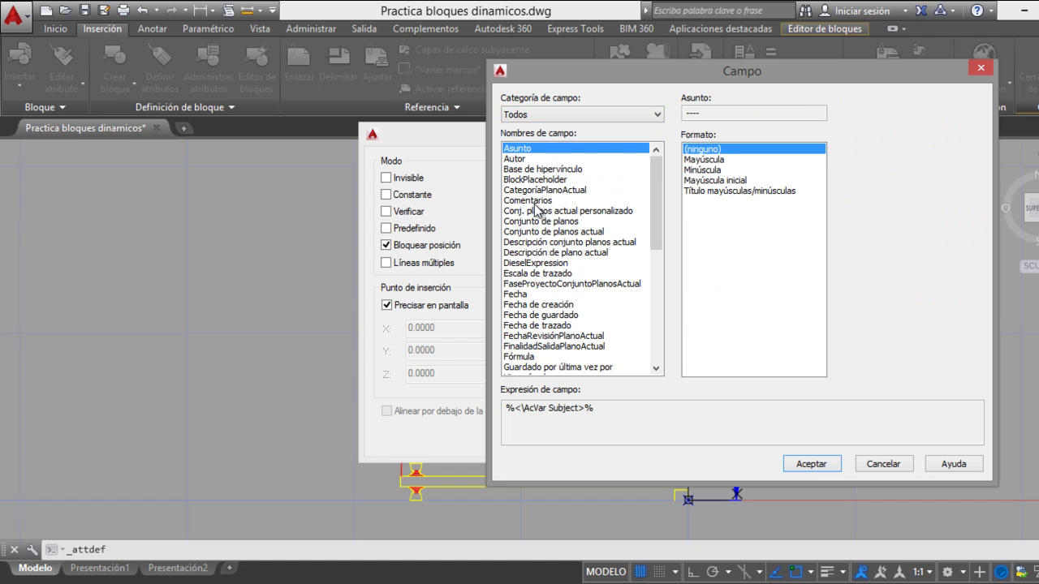
pyautogui.click(542, 179)
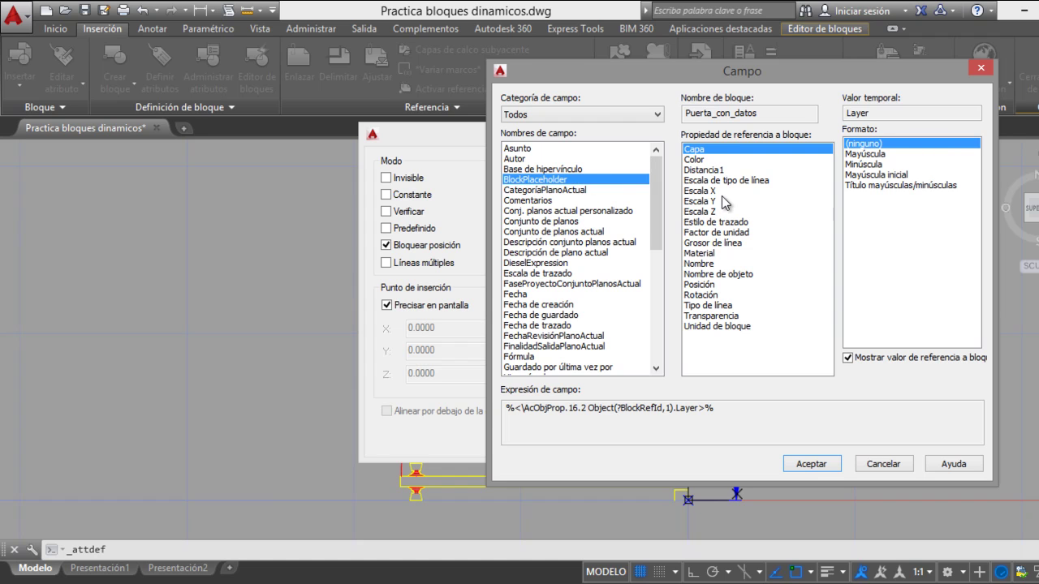
pyautogui.click(703, 170)
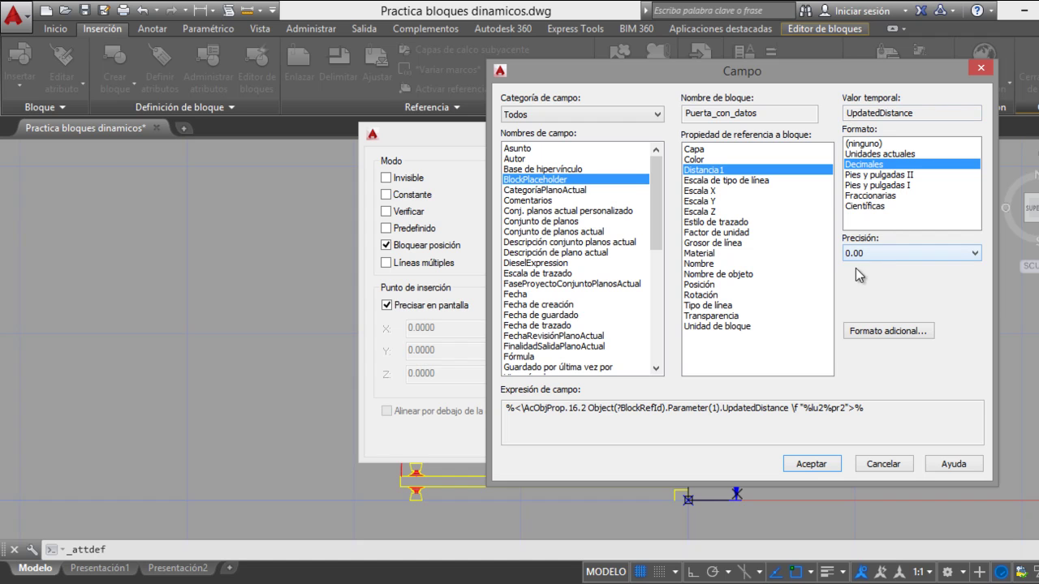
pyautogui.click(806, 464)
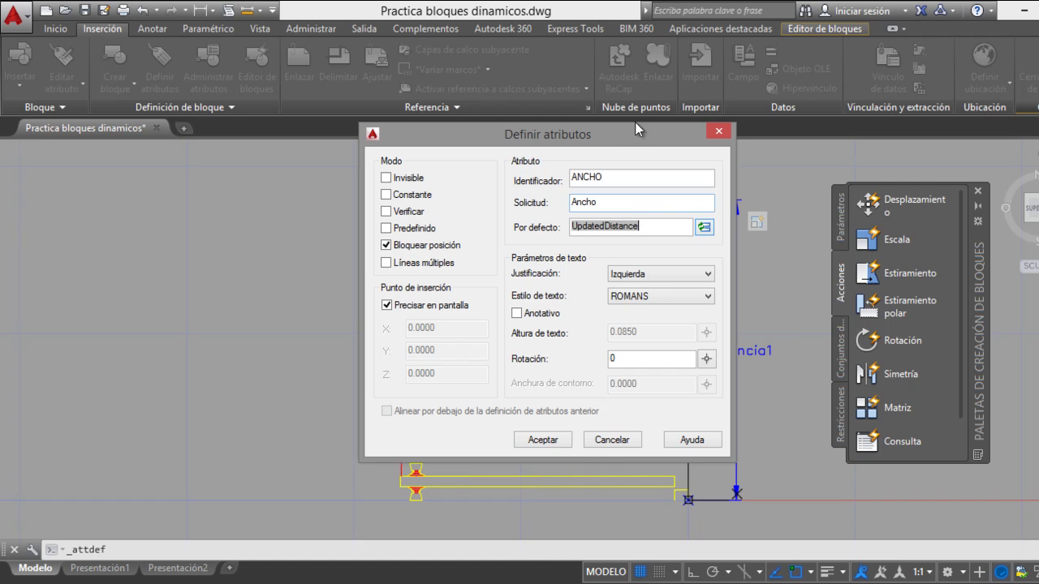
# Give ANCHO right justification, Standard text style and 0.04 text height
pyautogui.click(664, 274)
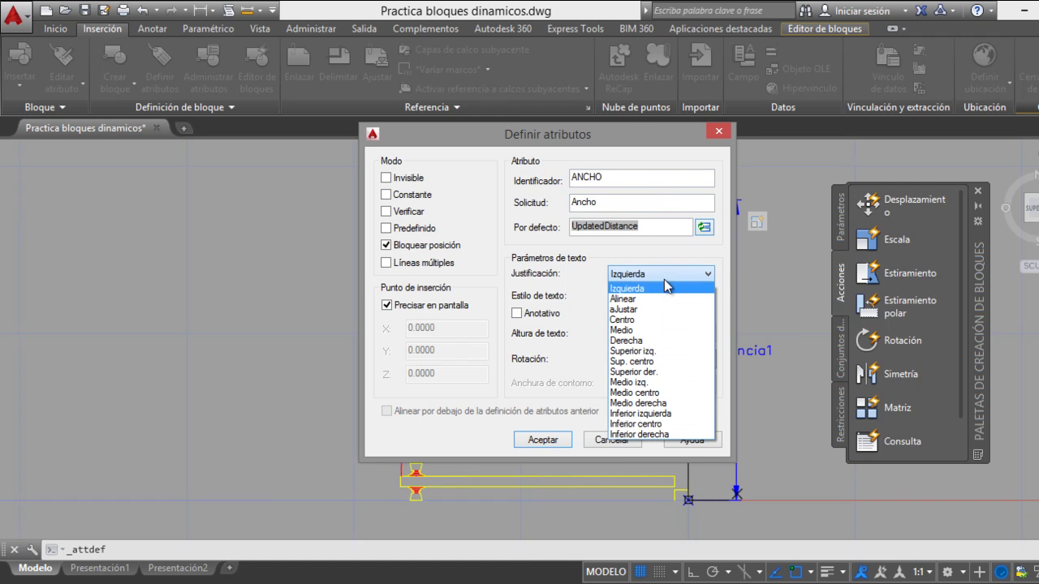
pyautogui.click(648, 341)
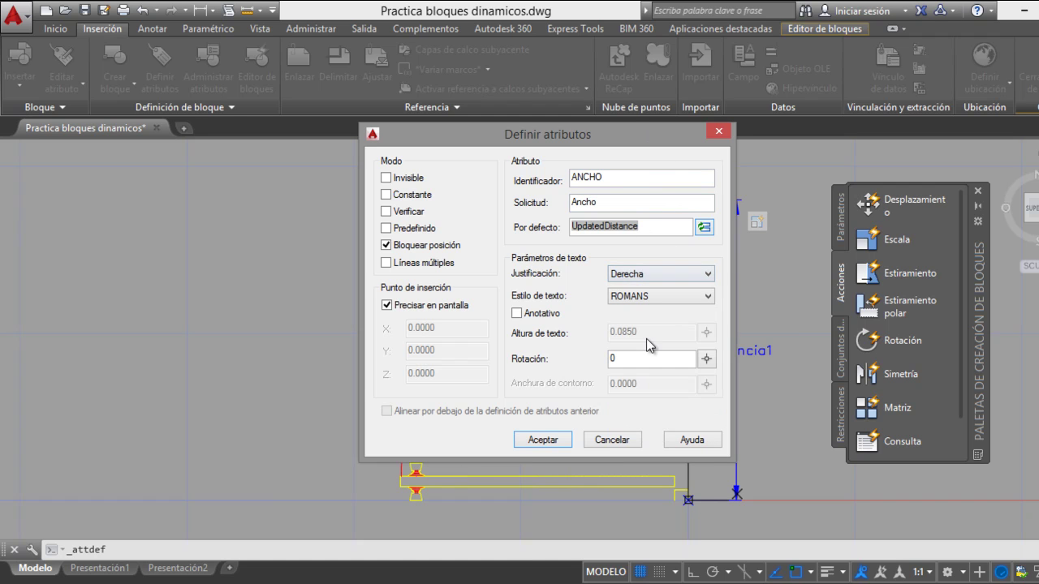
pyautogui.click(653, 297)
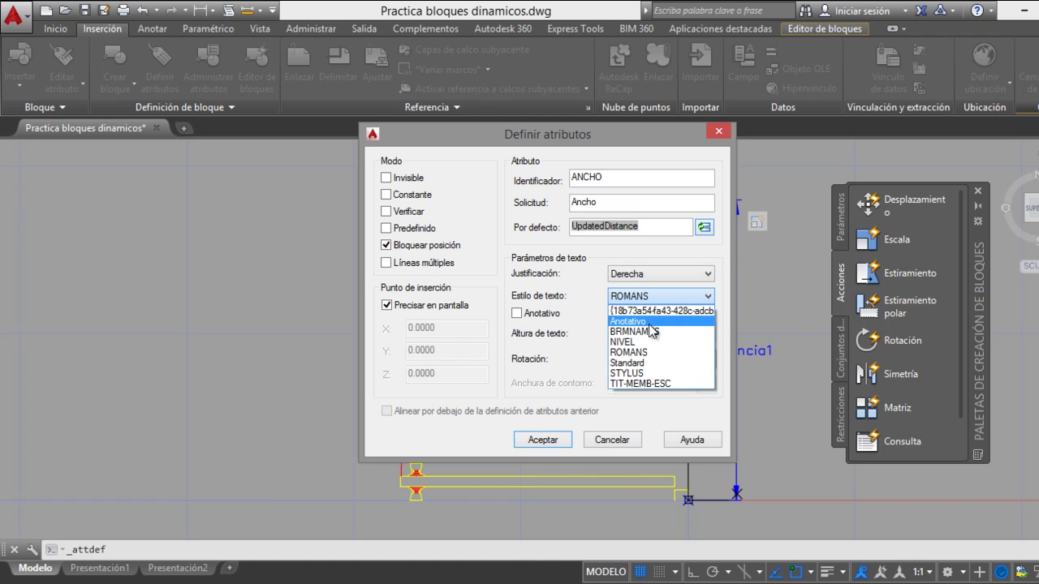
pyautogui.click(649, 363)
pyautogui.click(645, 331)
pyautogui.moveTo(645, 331); pyautogui.dragTo(623, 332)
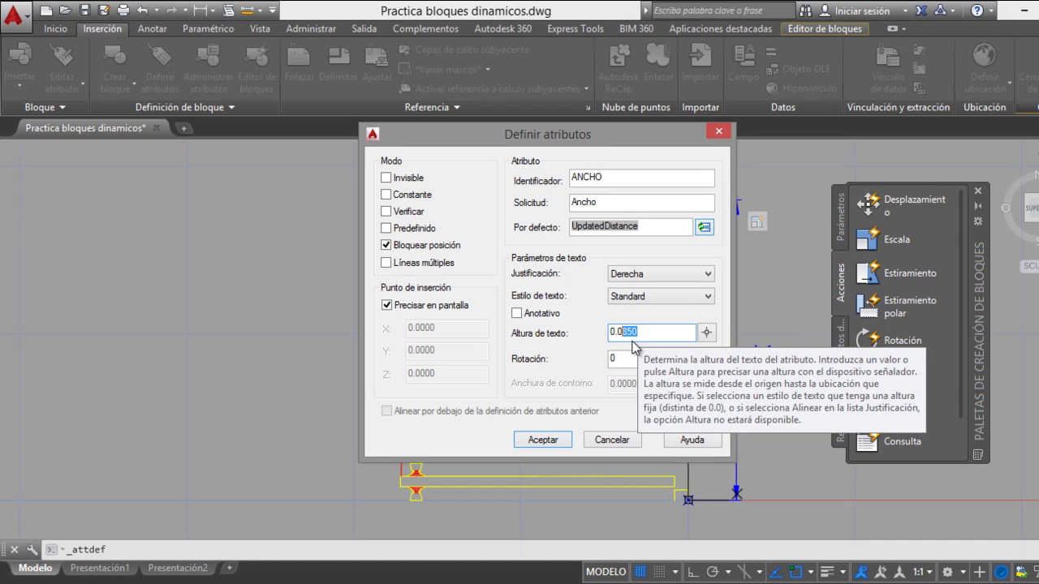
pyautogui.write('4')
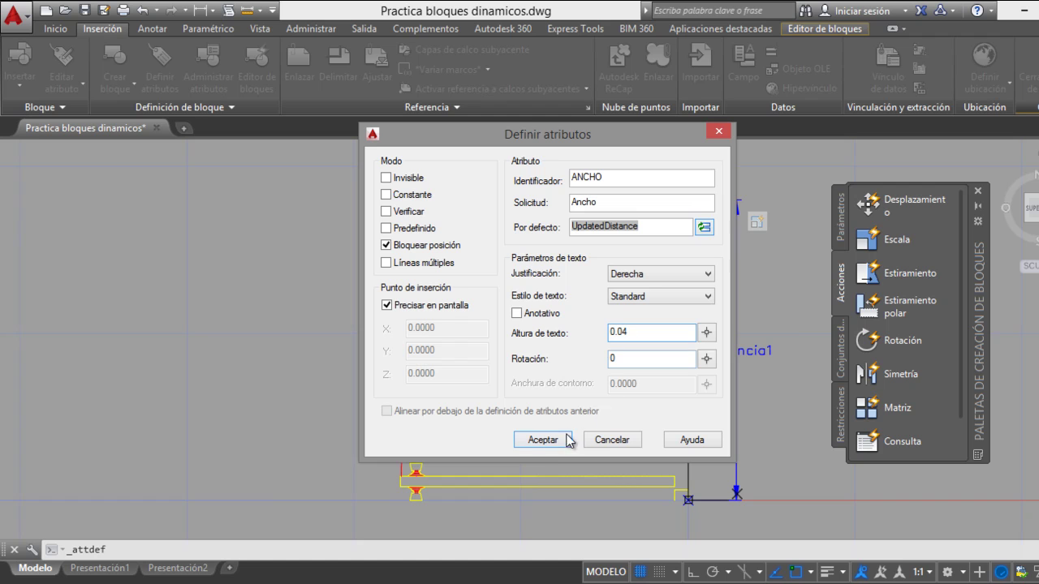
pyautogui.click(542, 440)
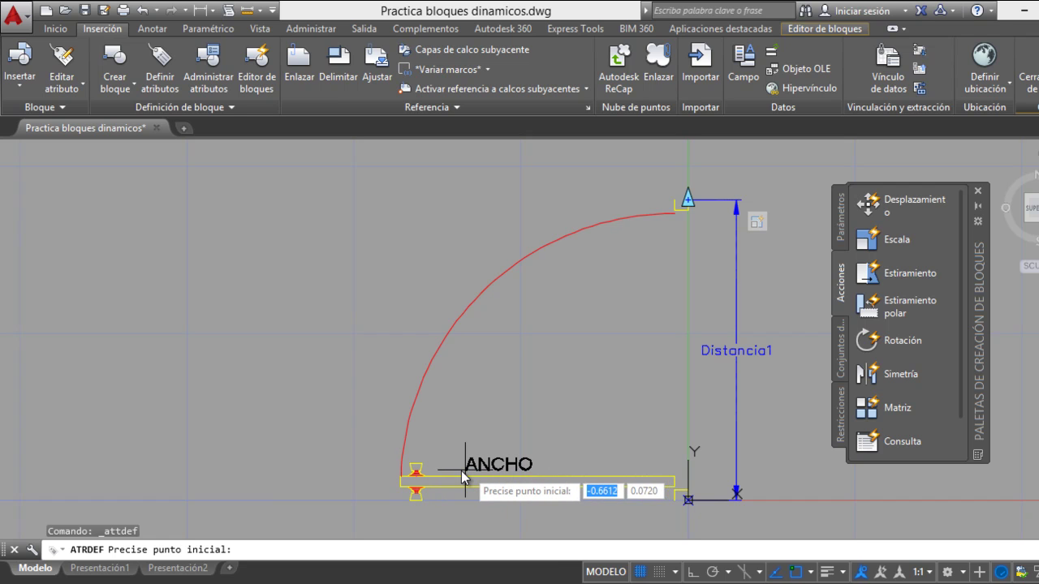
# Place the ANCHO label above the door panel and slide it horizontally to the panel's middle
pyautogui.press('F3')
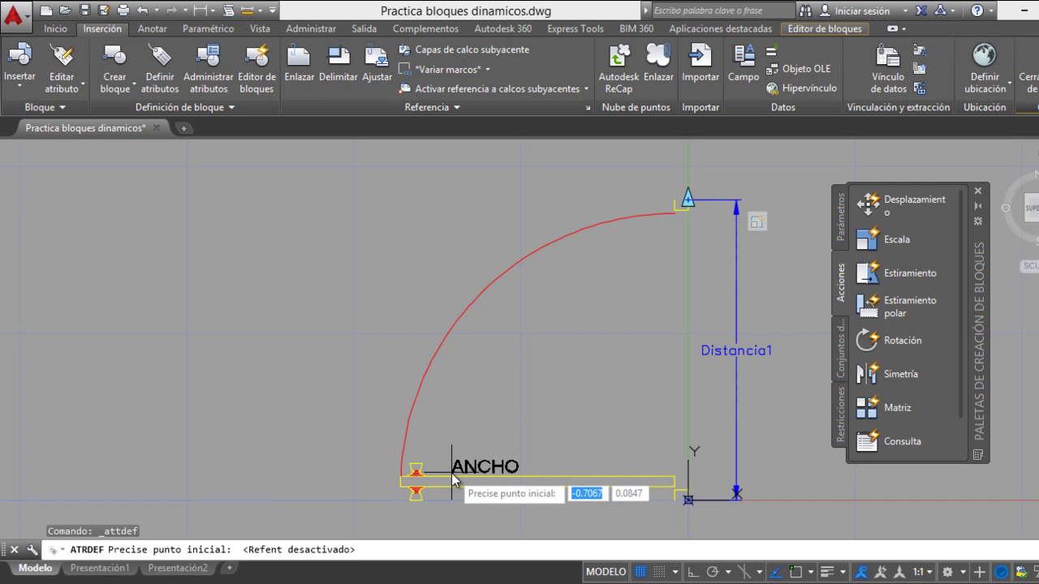
pyautogui.click(451, 473)
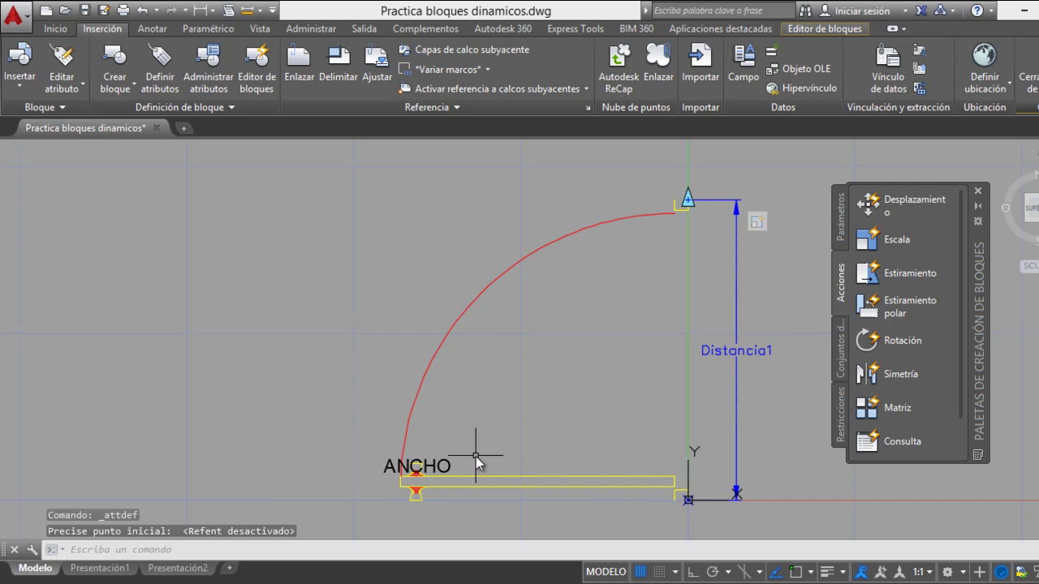
pyautogui.click(451, 473)
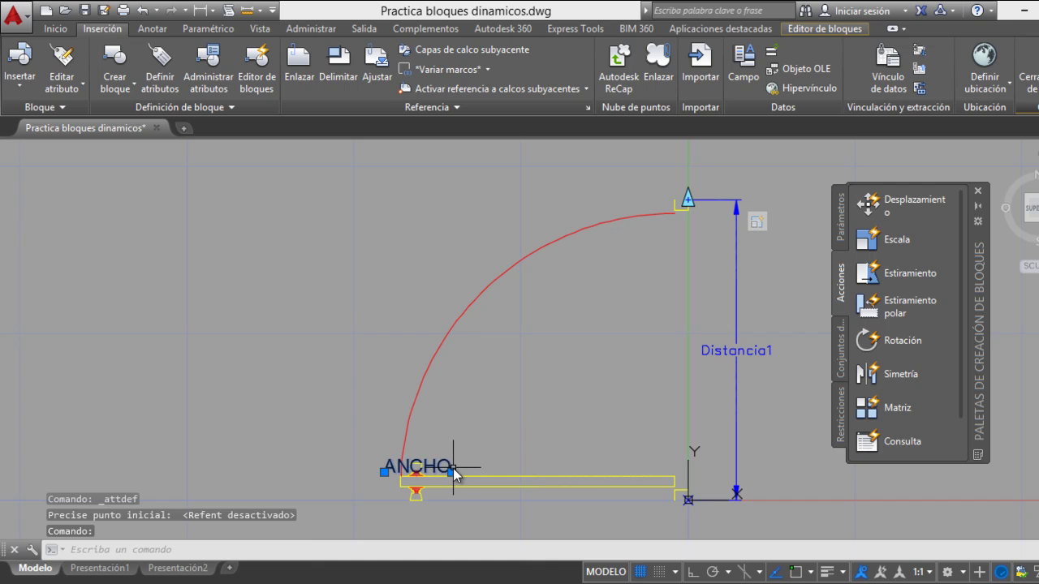
pyautogui.click(452, 473)
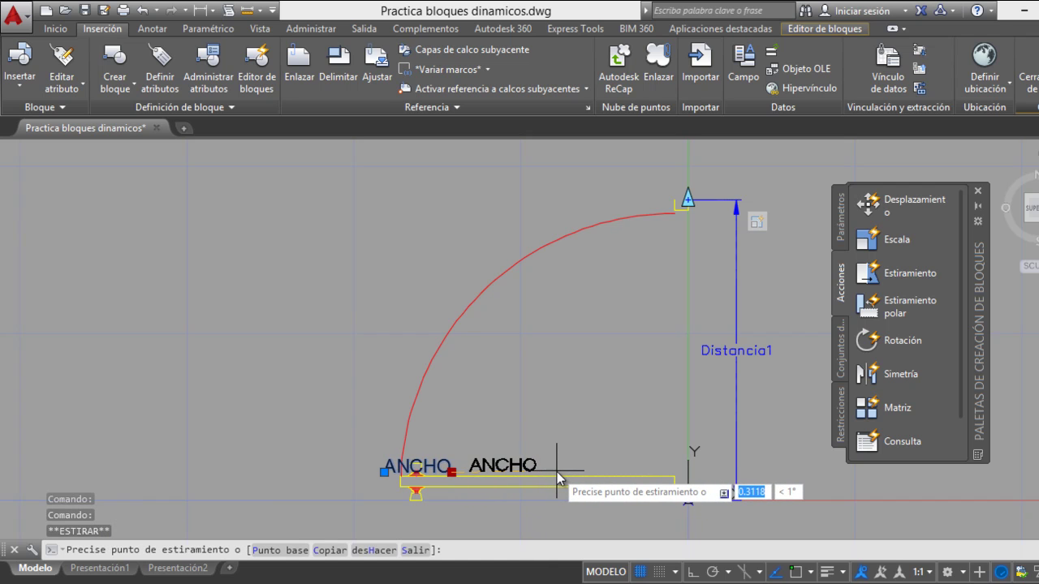
pyautogui.press('F8')
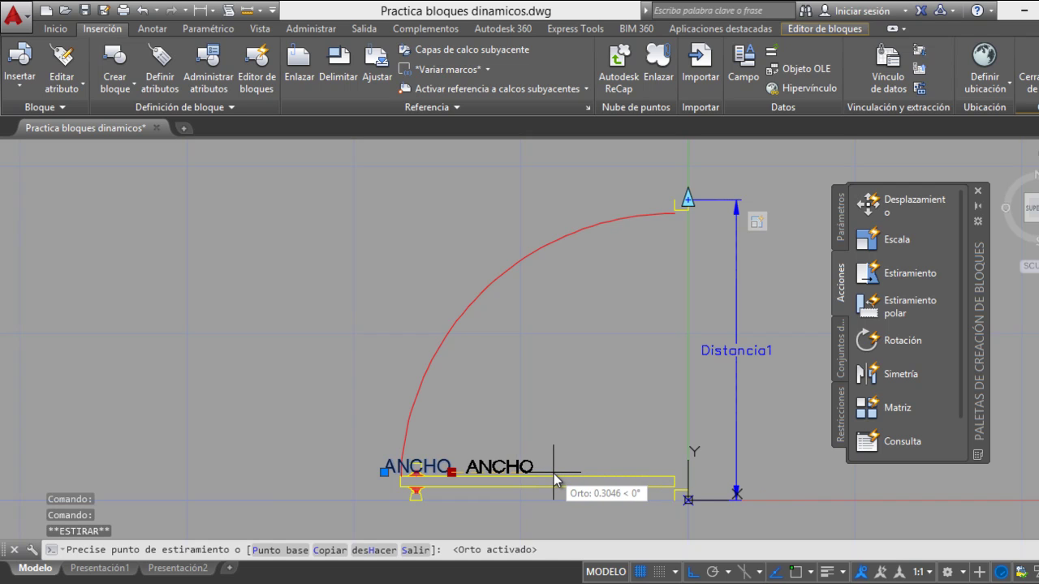
pyautogui.click(549, 473)
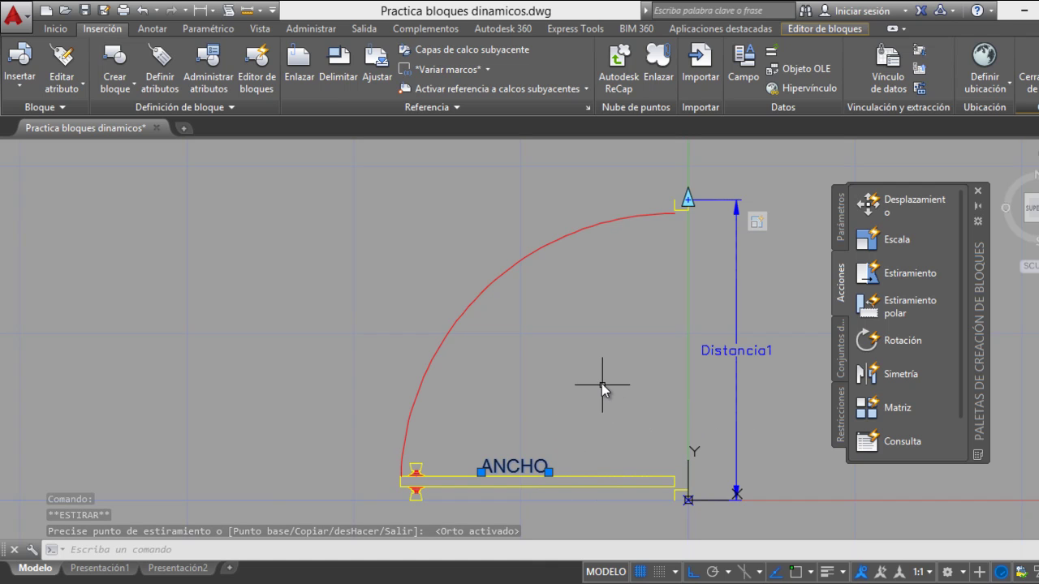
pyautogui.press('Escape')
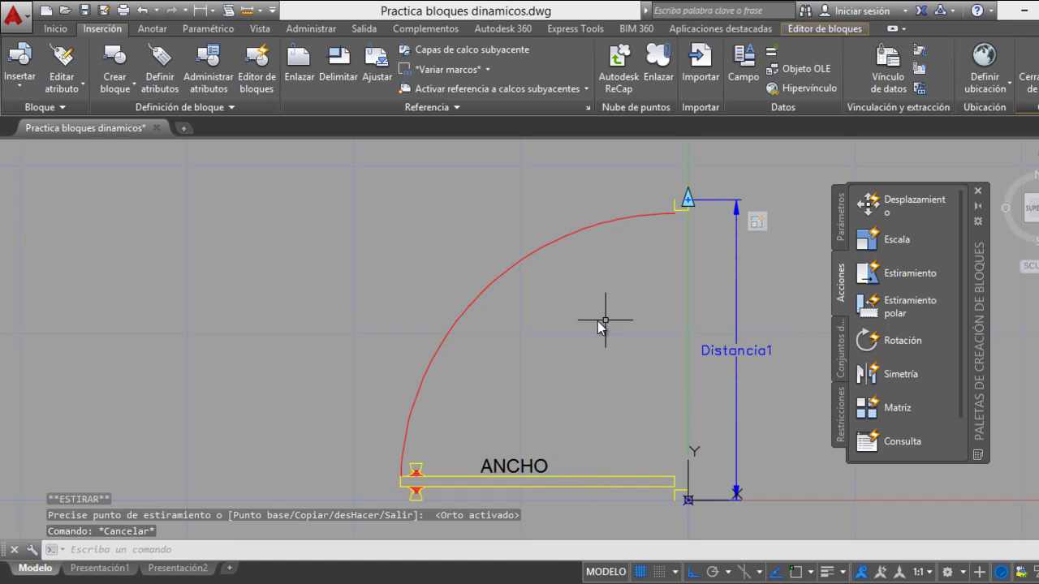
# Add an uppercase 'X' multiline text right after the ANCHO attribute above the door panel
pyautogui.click(56, 31)
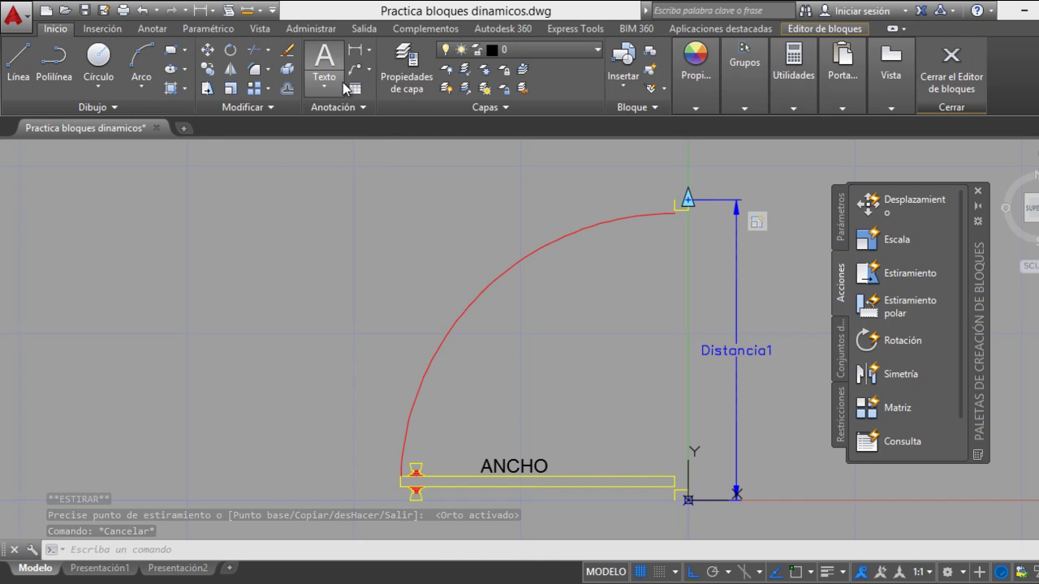
pyautogui.click(328, 63)
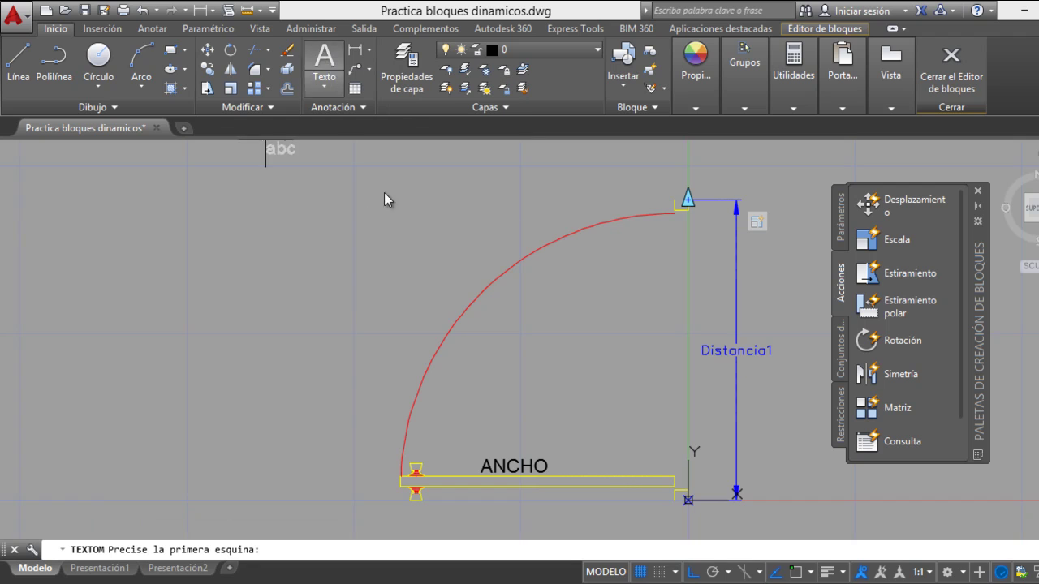
pyautogui.scroll(2, 561, 463)
pyautogui.scroll(2, 560, 463)
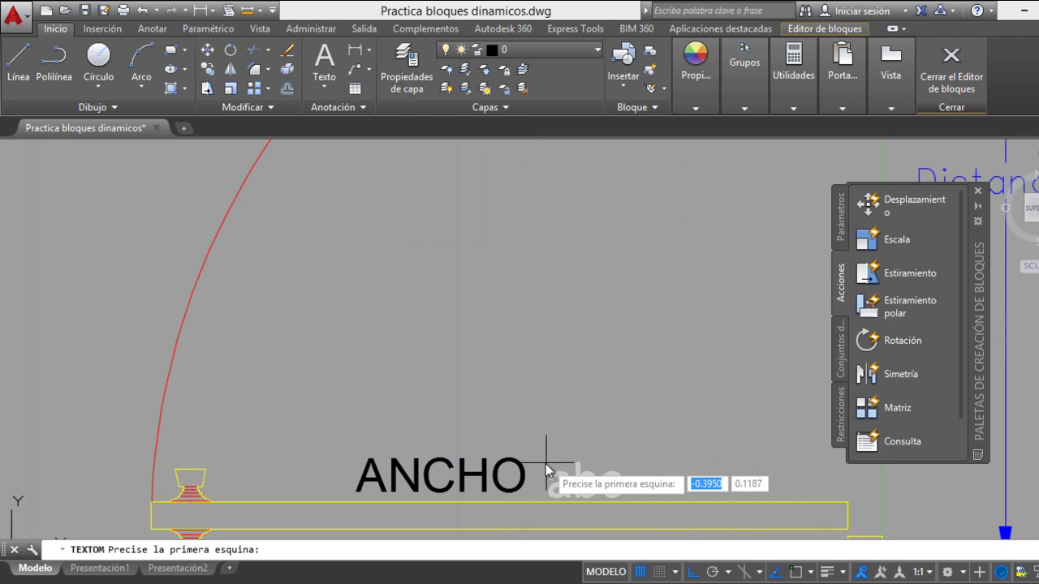
pyautogui.click(541, 457)
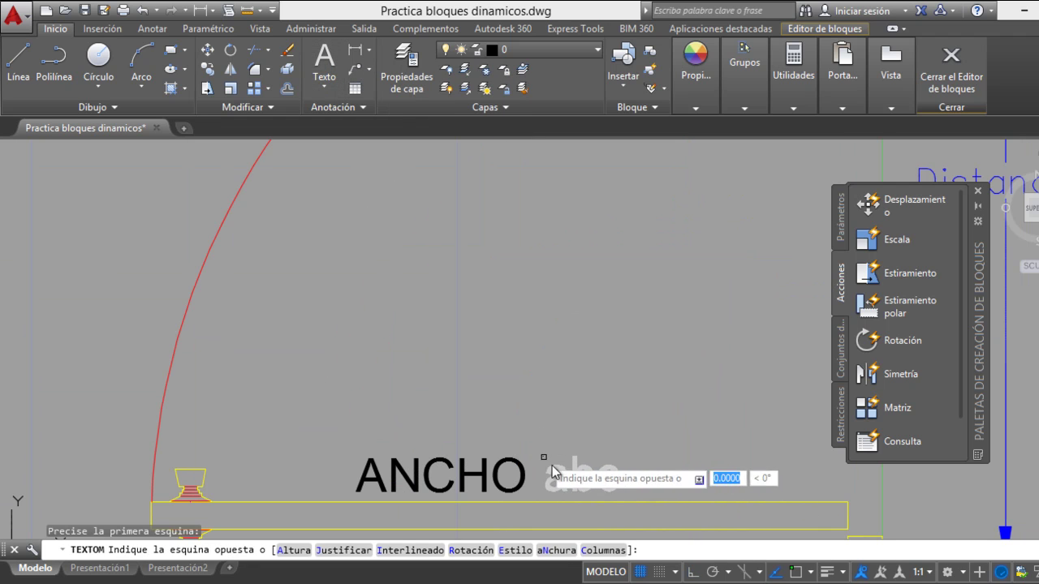
pyautogui.click(601, 495)
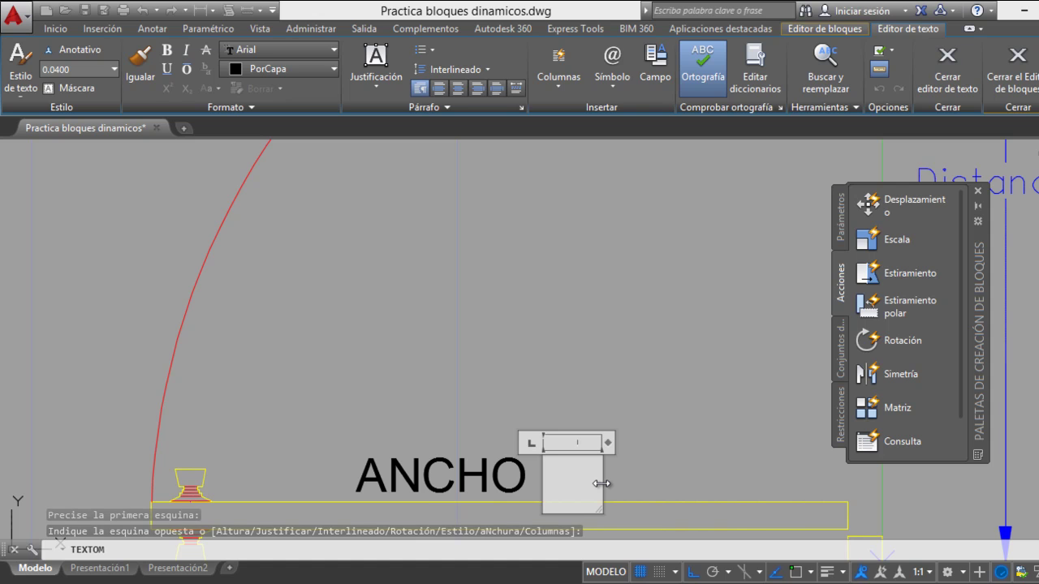
pyautogui.write('x')
pyautogui.moveTo(579, 479); pyautogui.dragTo(515, 484)
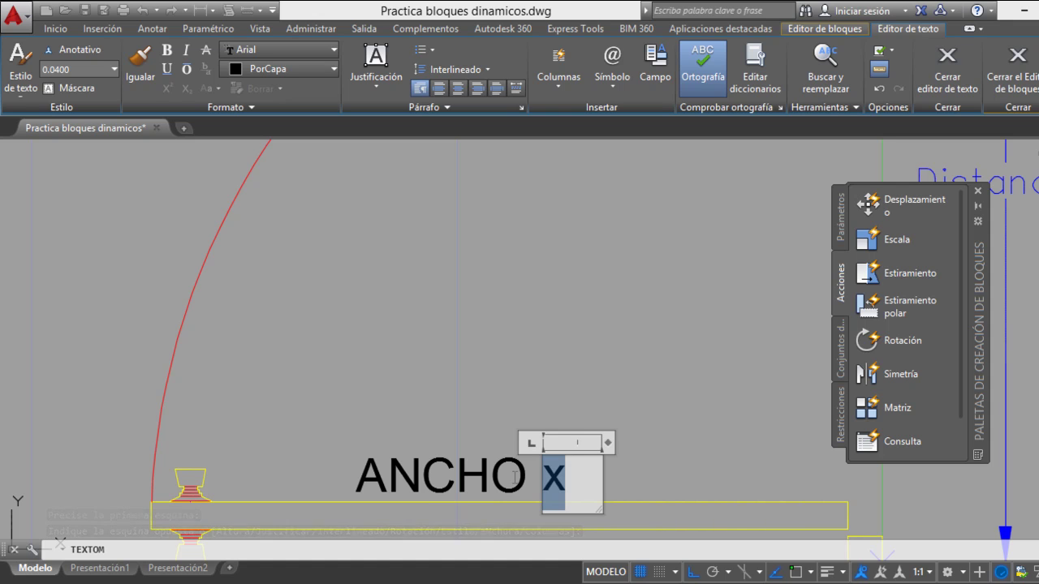
pyautogui.write('X')
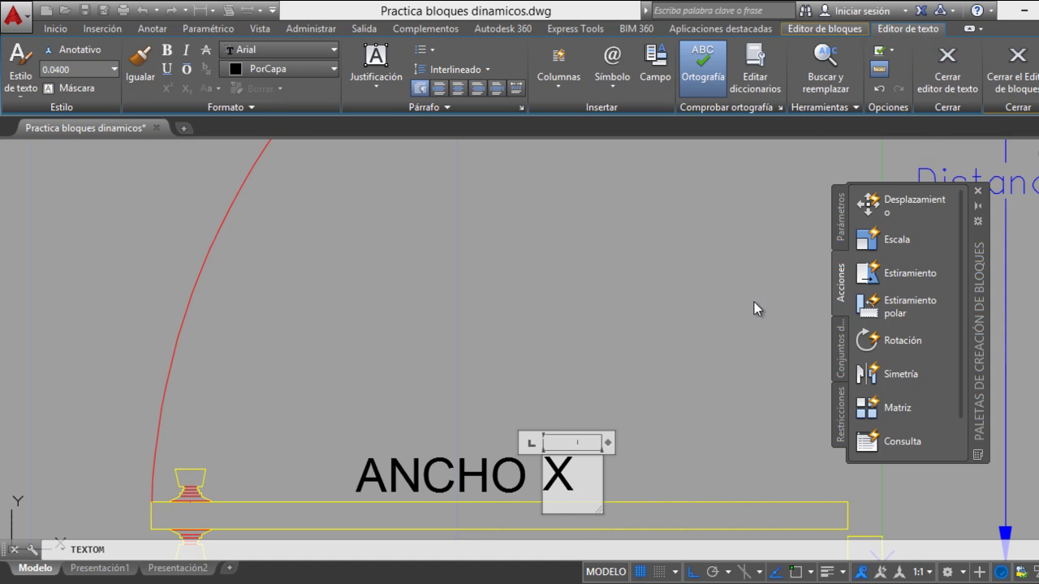
pyautogui.click(704, 345)
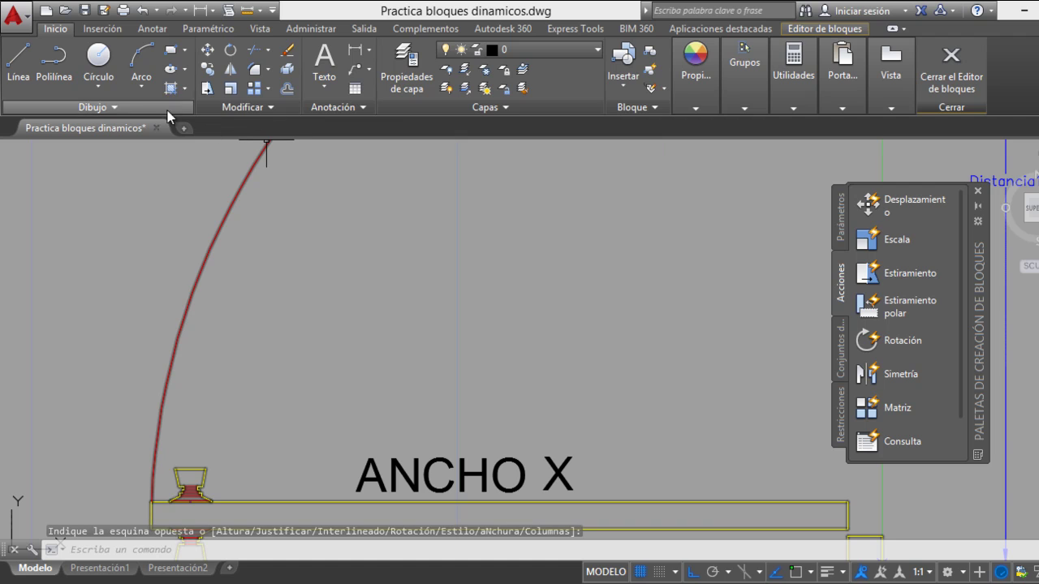
# Define an ALTO attribute with prompt 'Alto' and place it after ANCHO X
pyautogui.click(118, 30)
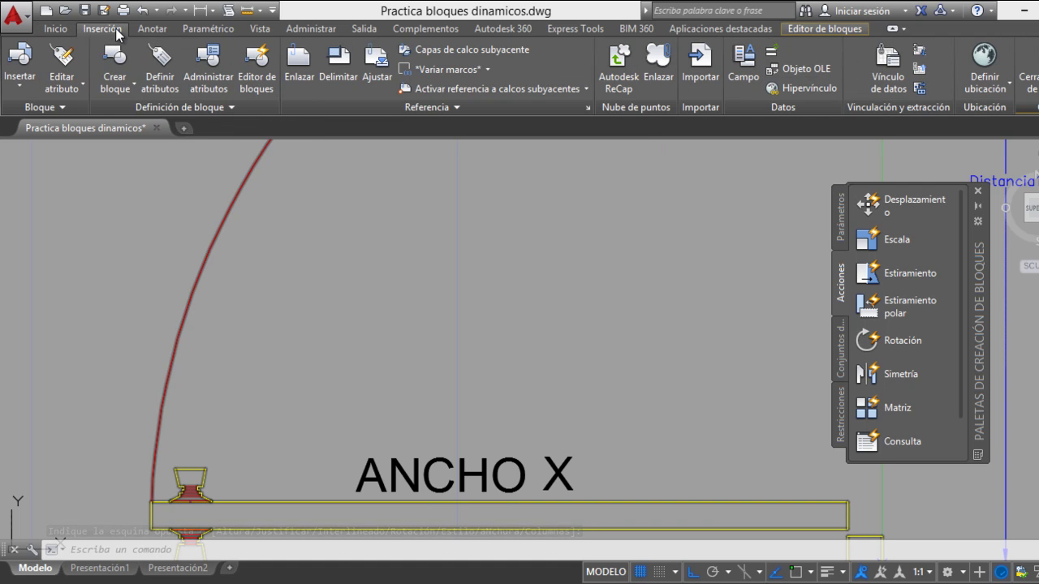
pyautogui.click(159, 67)
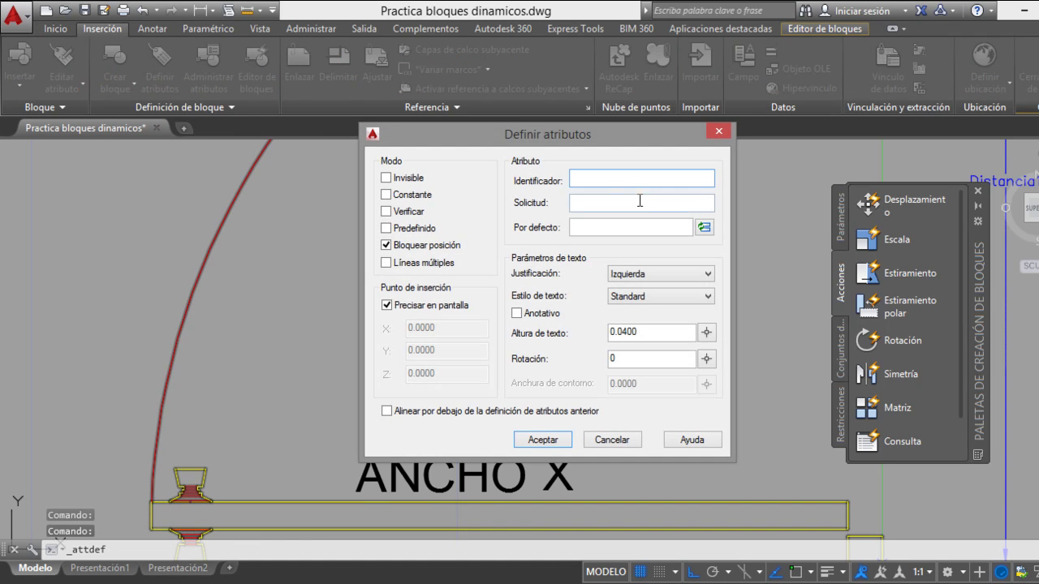
pyautogui.write('al')
pyautogui.press('Tab')
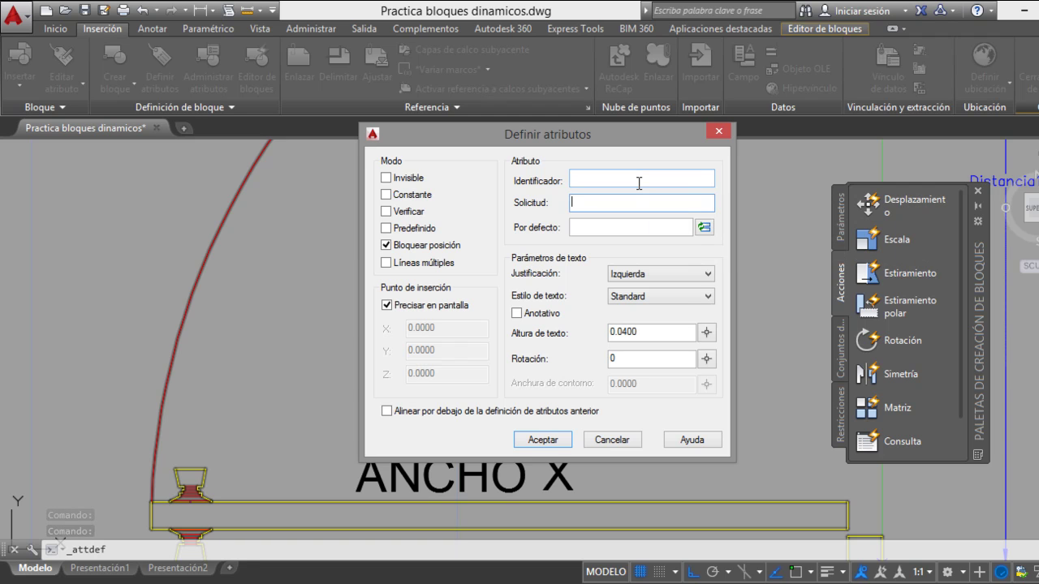
pyautogui.click(590, 181)
pyautogui.write('ALTO')
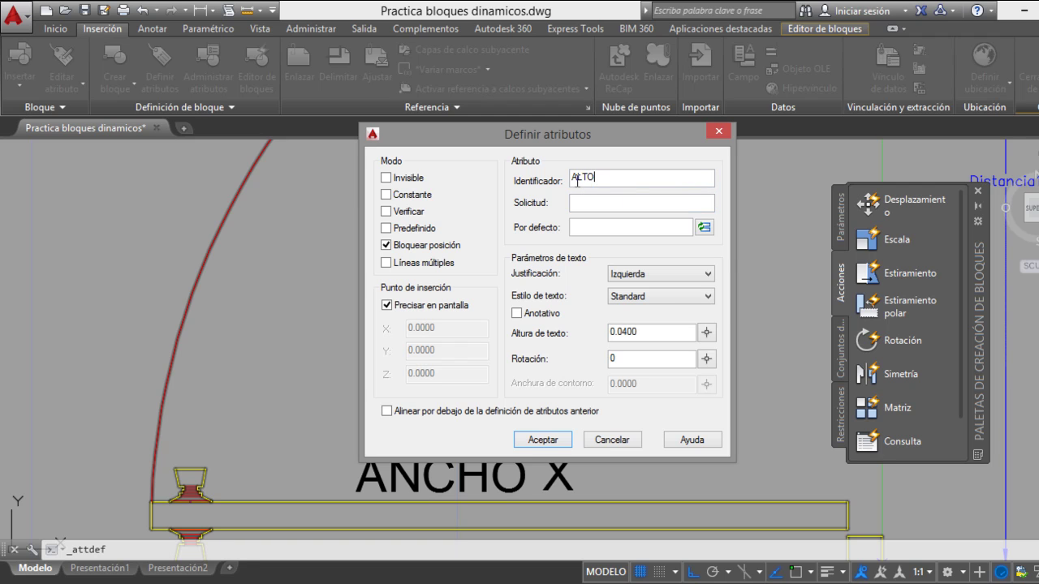
pyautogui.click(593, 199)
pyautogui.write('Alto')
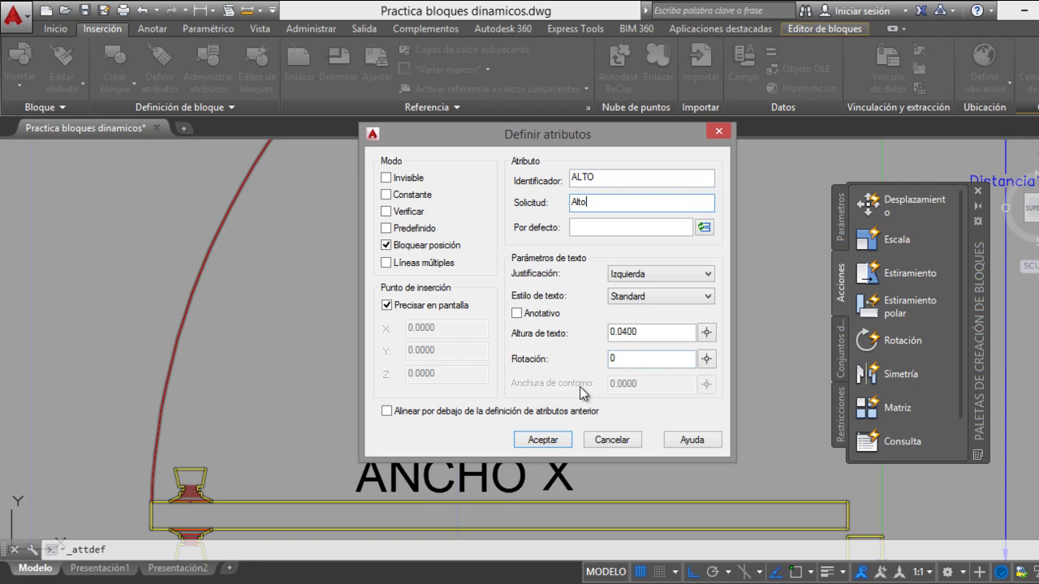
pyautogui.click(602, 227)
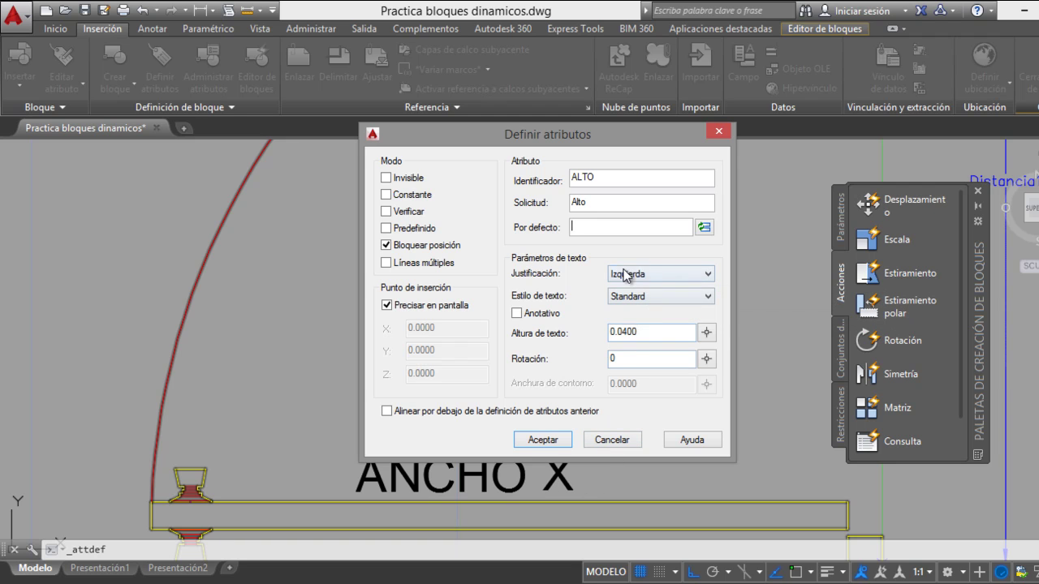
pyautogui.click(542, 441)
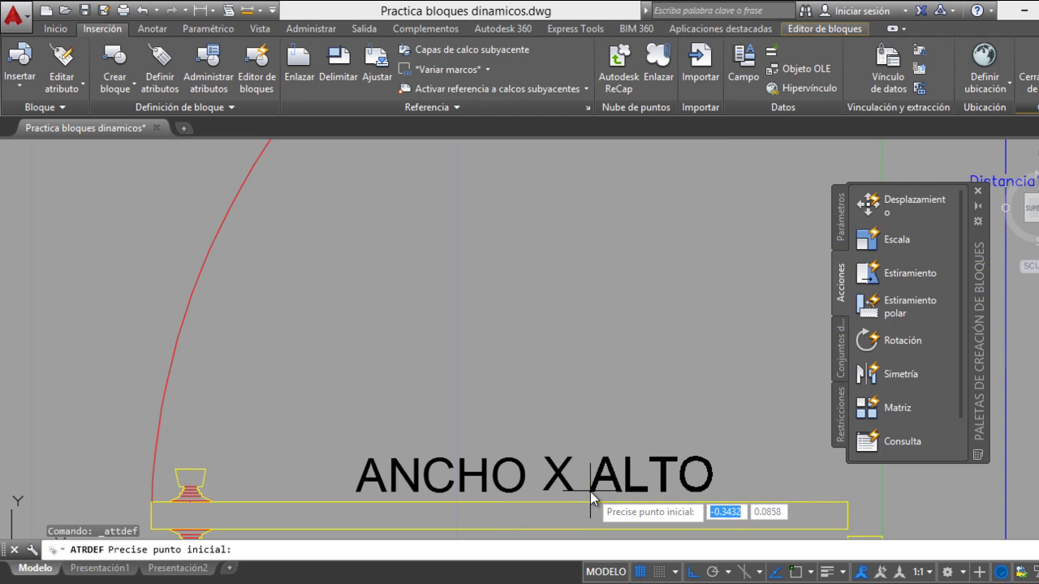
pyautogui.click(590, 491)
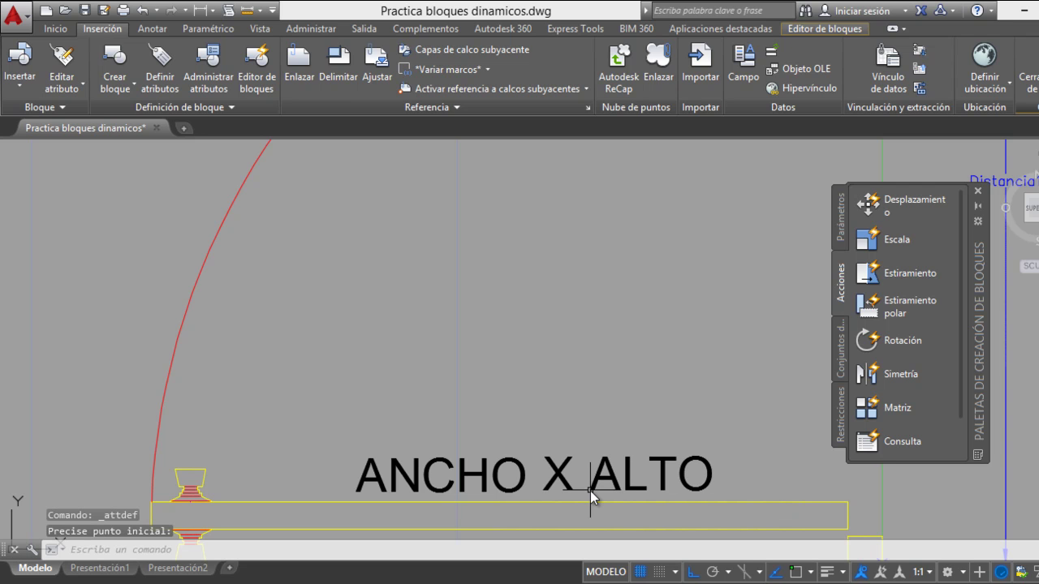
# Zoom and pan to recentre the door block in the view
pyautogui.scroll(-1, 697, 325)
pyautogui.scroll(-1, 641, 368)
pyautogui.moveTo(640, 367); pyautogui.dragTo(495, 358, button='middle')
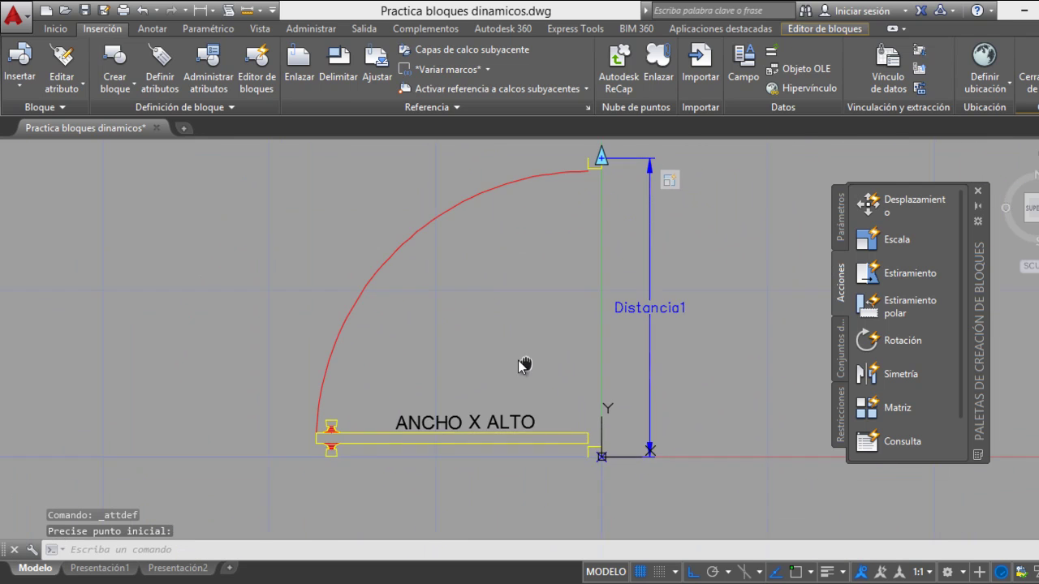
pyautogui.moveTo(521, 290); pyautogui.dragTo(523, 326, button='middle')
pyautogui.scroll(2, 450, 467)
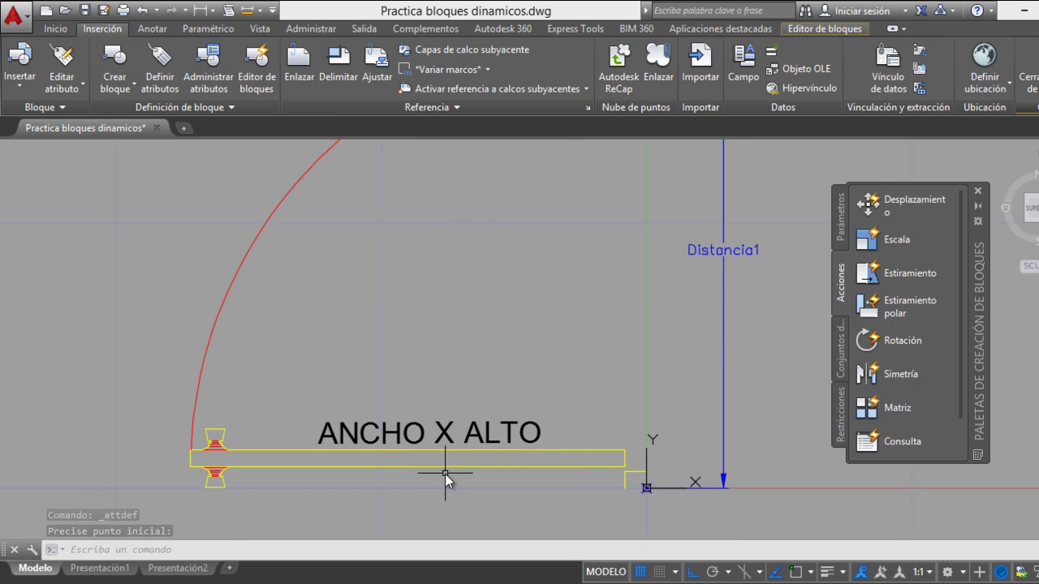
pyautogui.scroll(1, 472, 411)
pyautogui.scroll(-3, 472, 412)
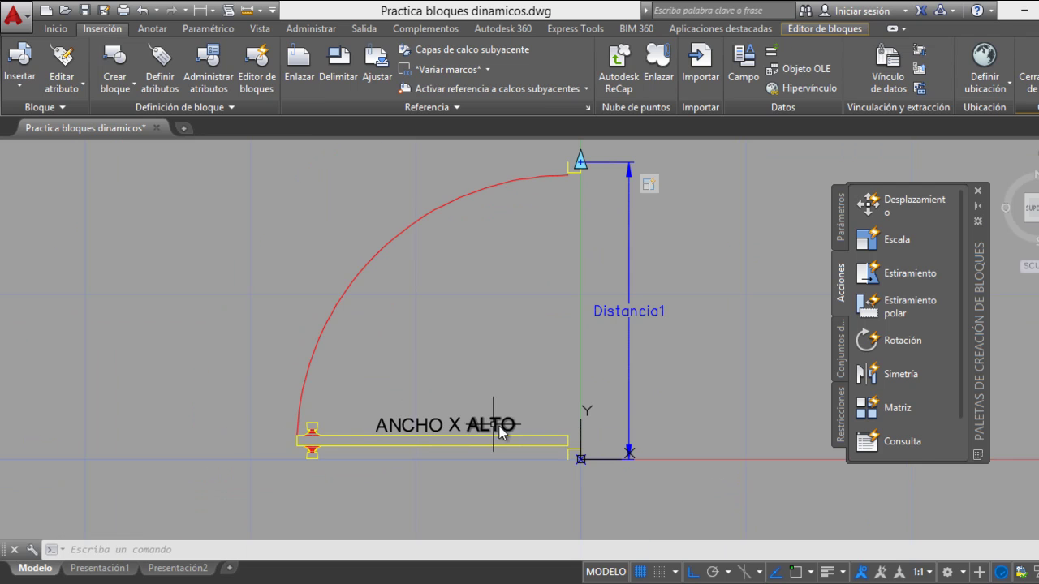
pyautogui.scroll(2, 479, 421)
pyautogui.scroll(-4, 552, 406)
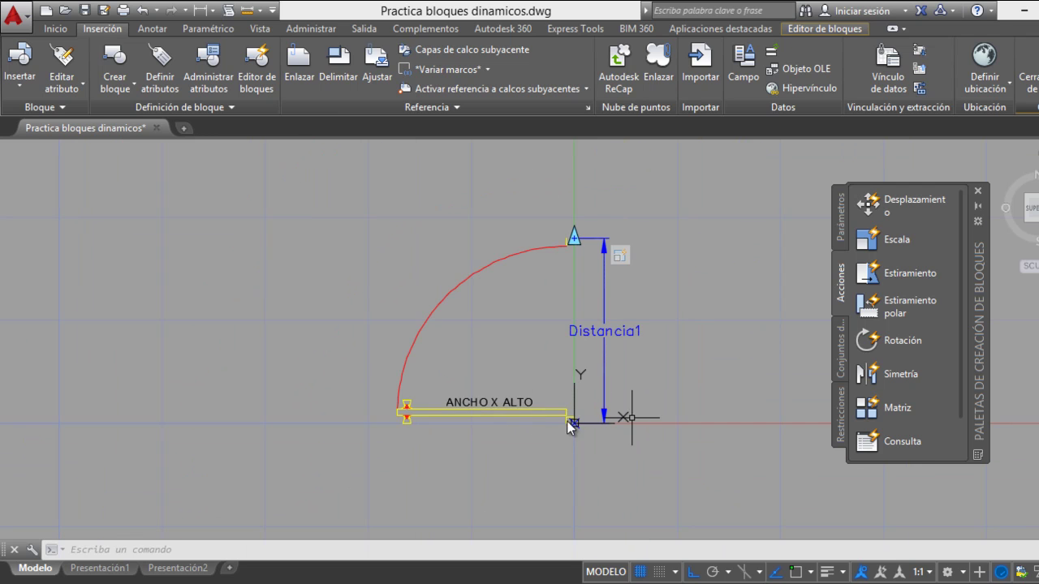
pyautogui.scroll(3, 476, 379)
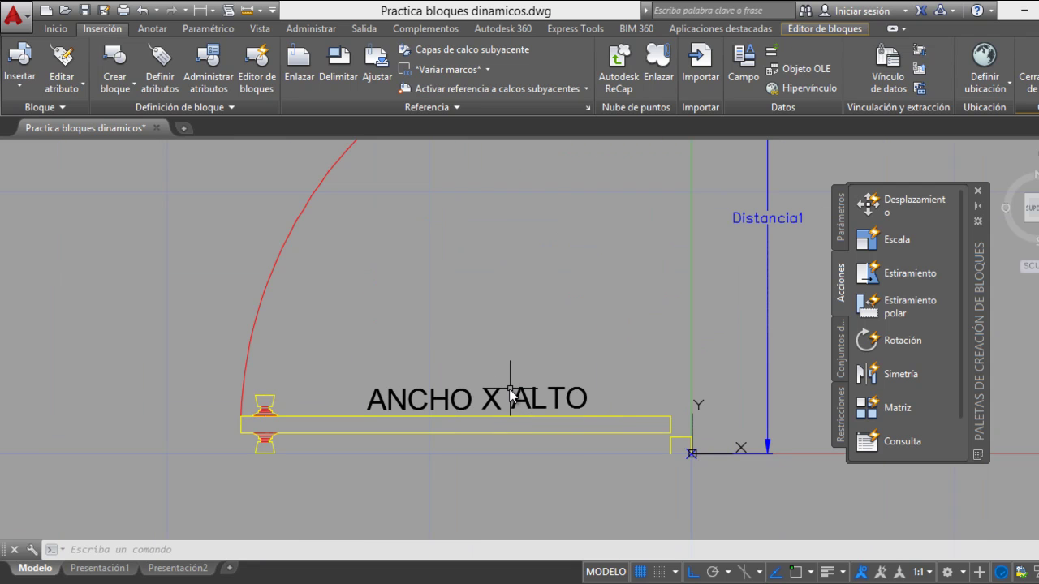
pyautogui.moveTo(510, 388); pyautogui.dragTo(527, 416, button='middle')
pyautogui.scroll(-3, 551, 401)
pyautogui.moveTo(574, 387); pyautogui.dragTo(564, 408, button='middle')
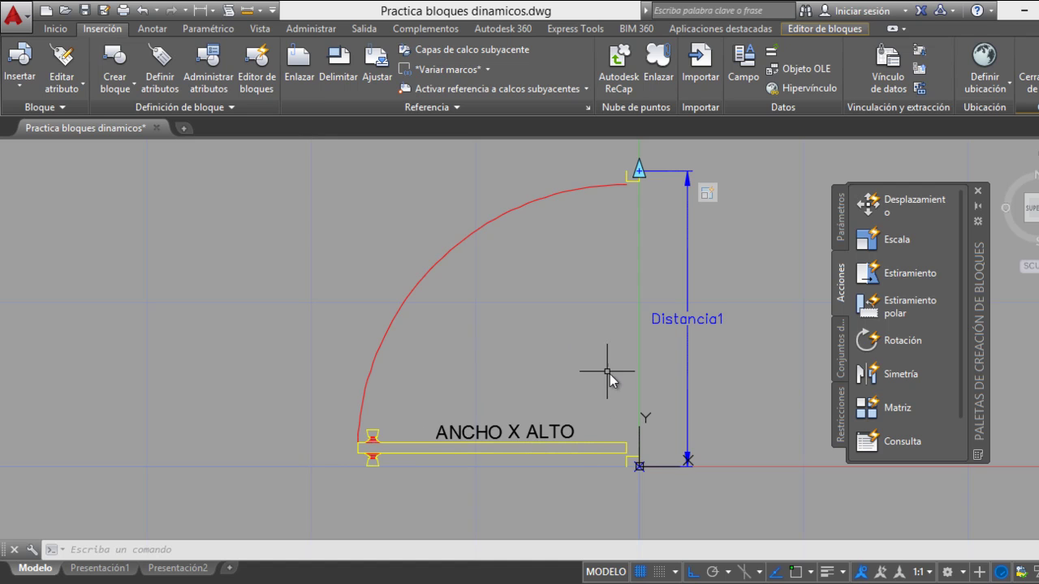
# Place point parameter Posición1 on the X of ANCHO X ALTO, label above it
pyautogui.click(842, 233)
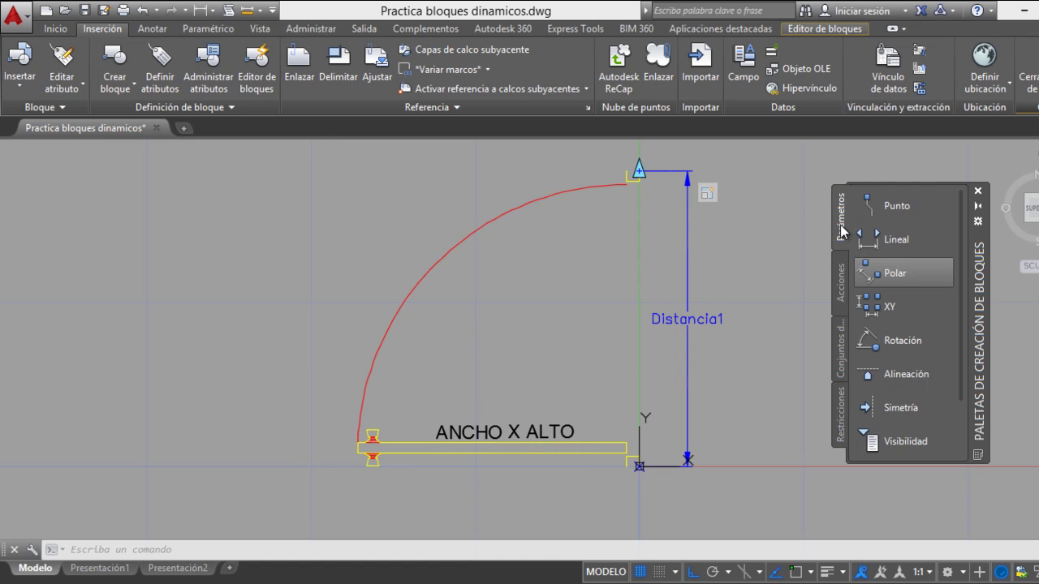
pyautogui.click(894, 210)
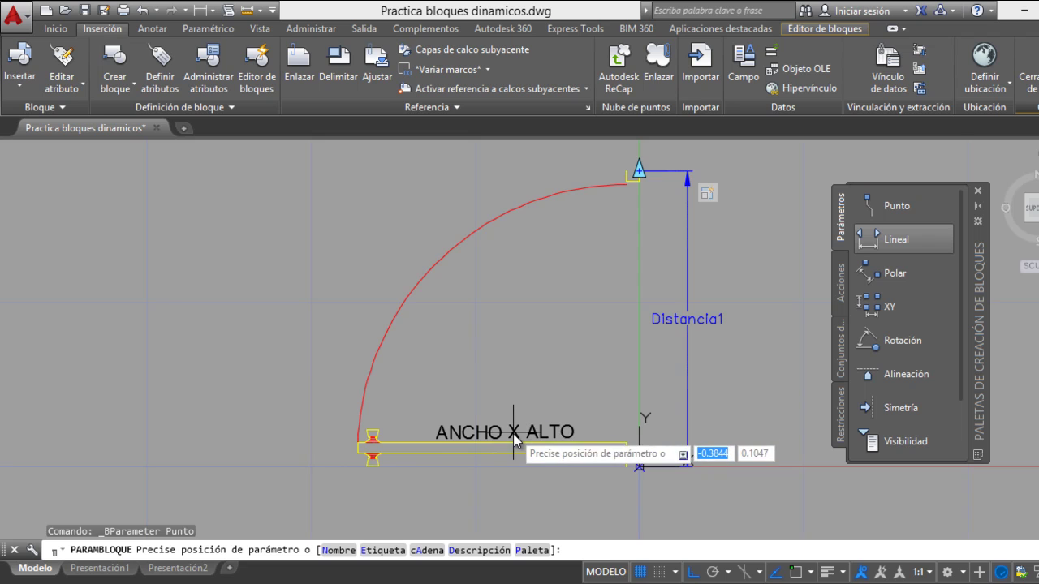
pyautogui.scroll(2, 512, 433)
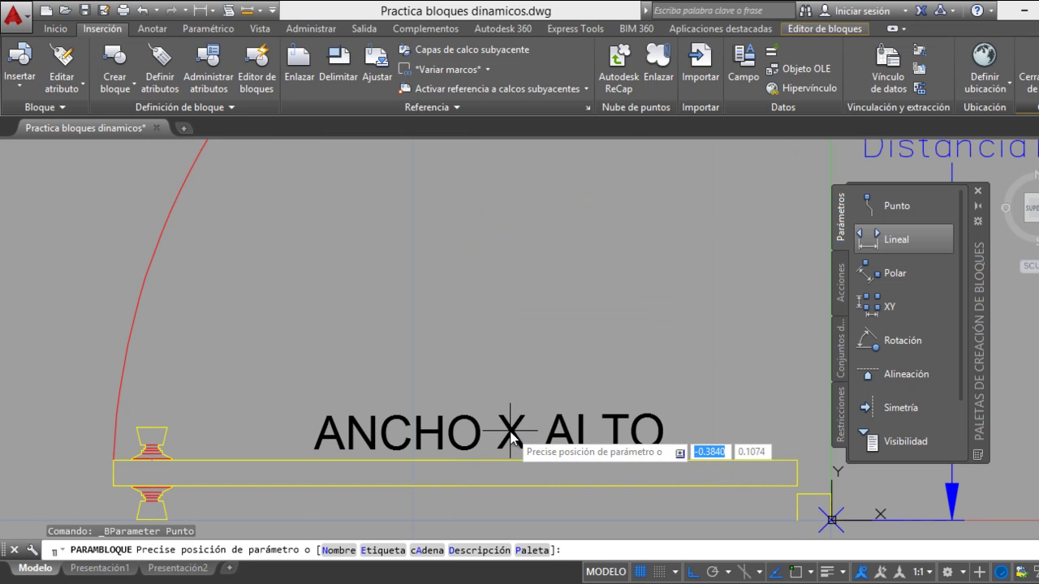
pyautogui.click(511, 431)
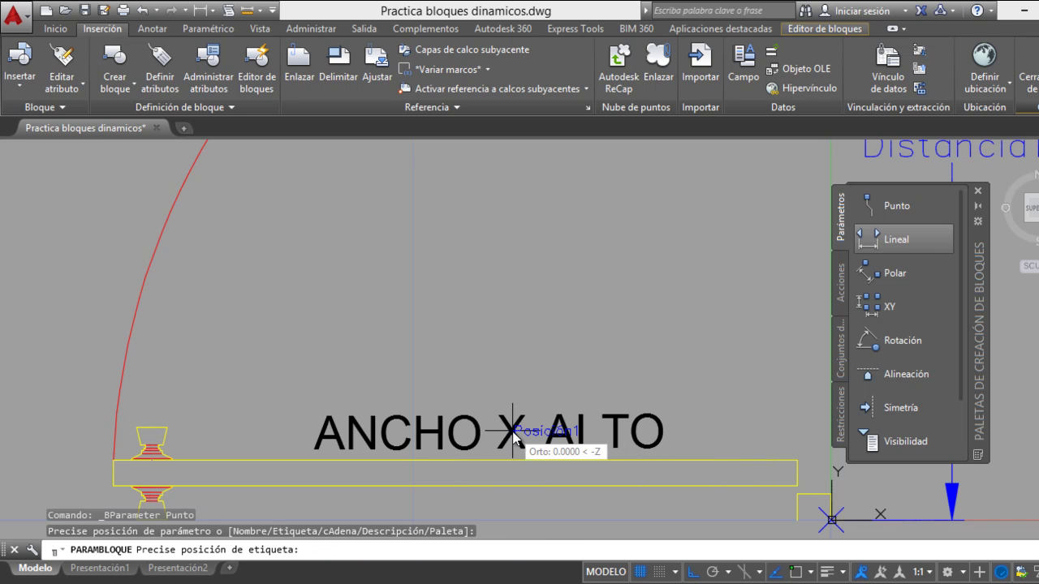
pyautogui.click(535, 358)
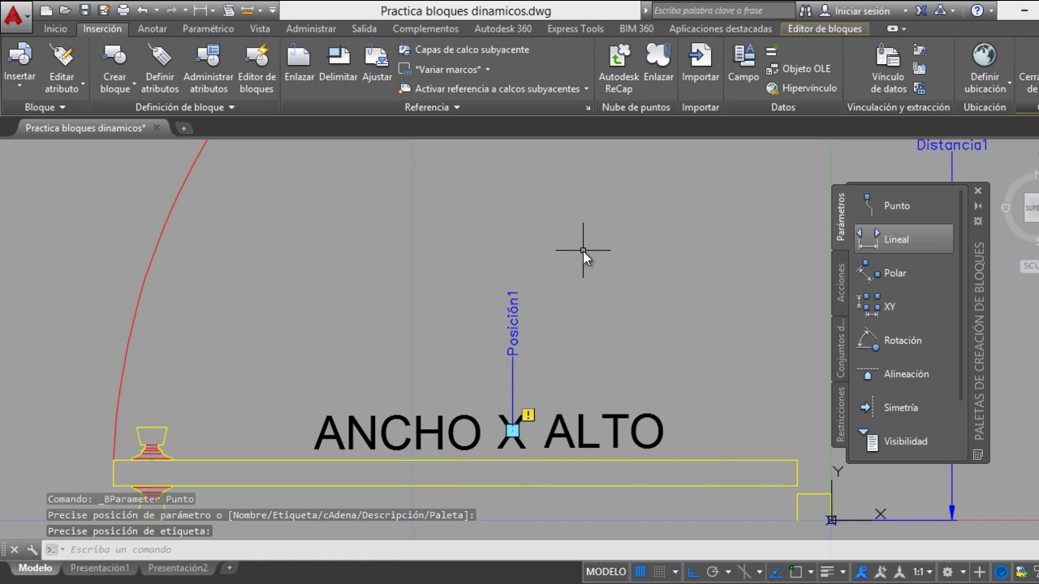
pyautogui.click(841, 281)
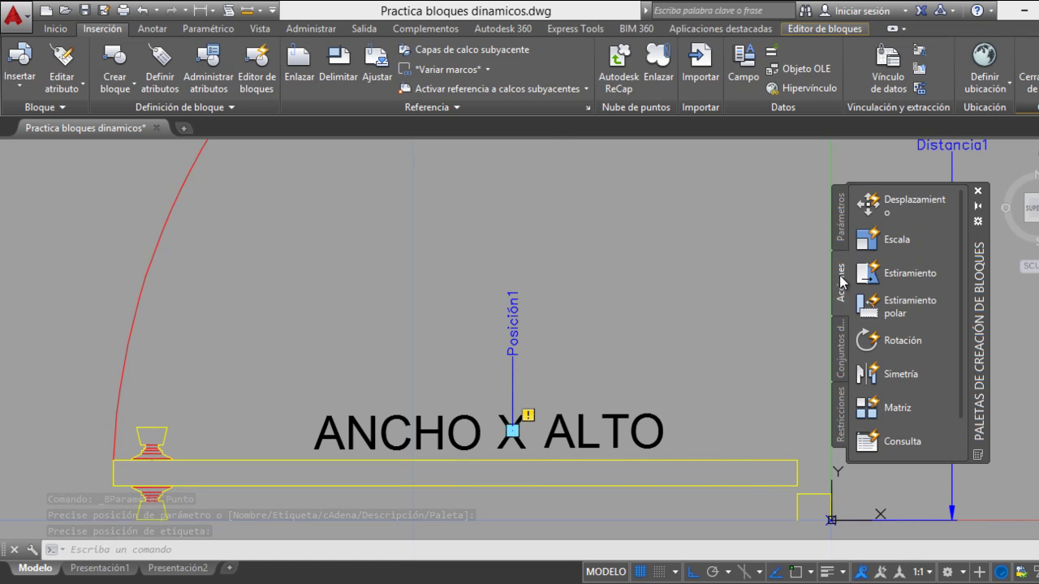
# Add a move action on Posición1 acting on the four ANCHO X ALTO label objects
pyautogui.click(899, 204)
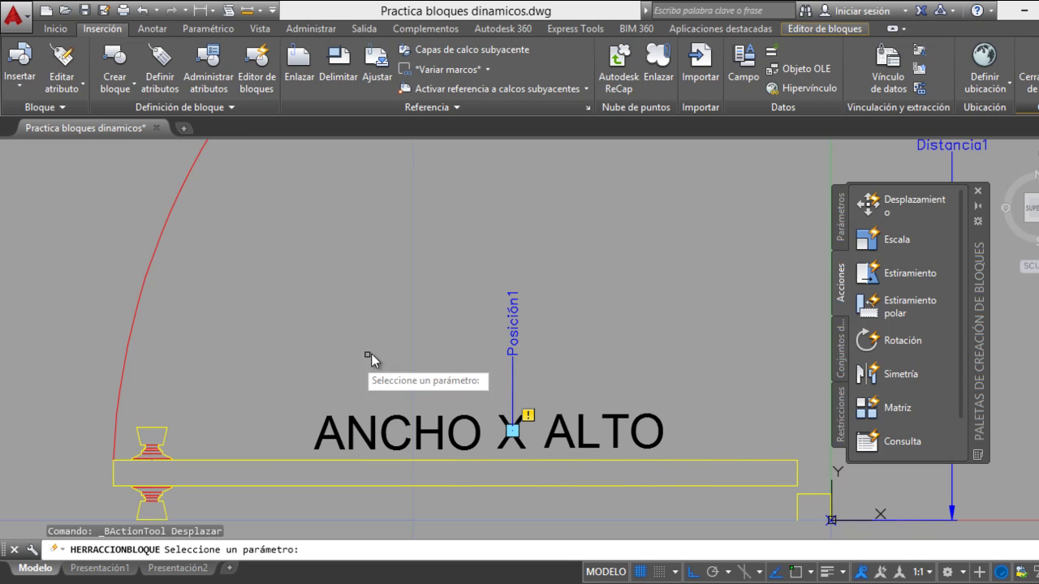
pyautogui.click(515, 348)
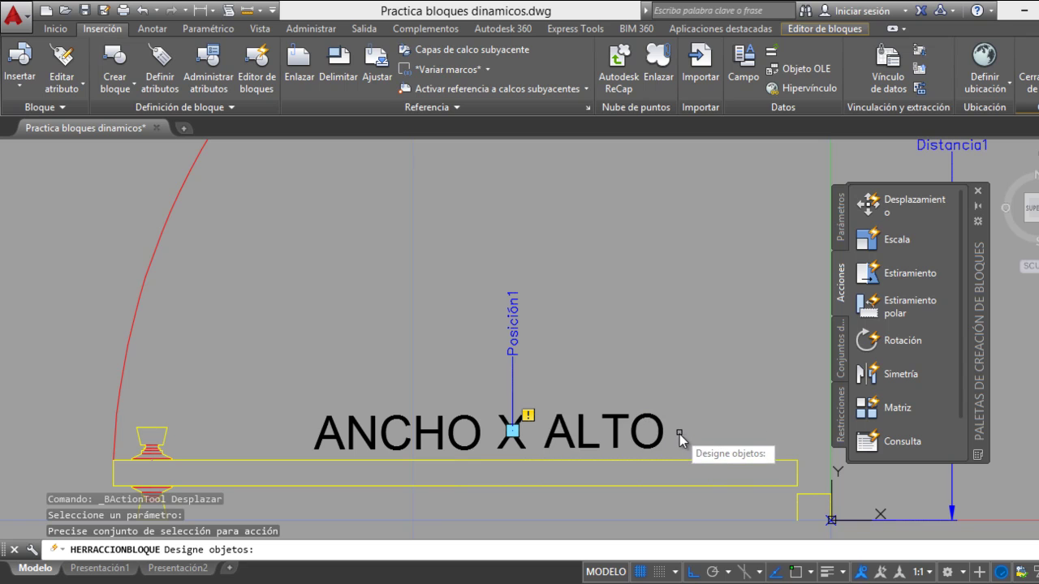
pyautogui.click(283, 385)
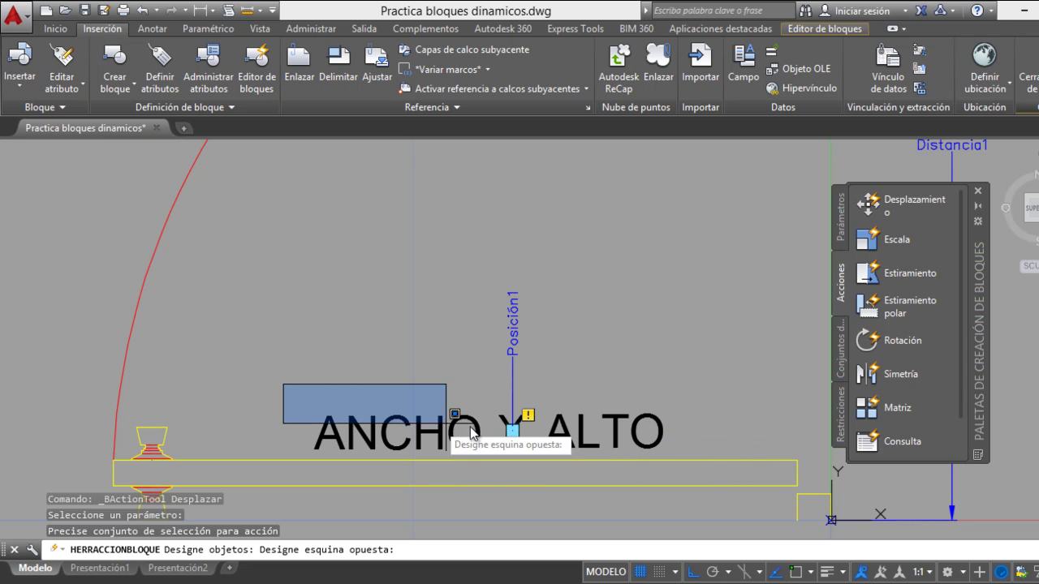
pyautogui.click(690, 464)
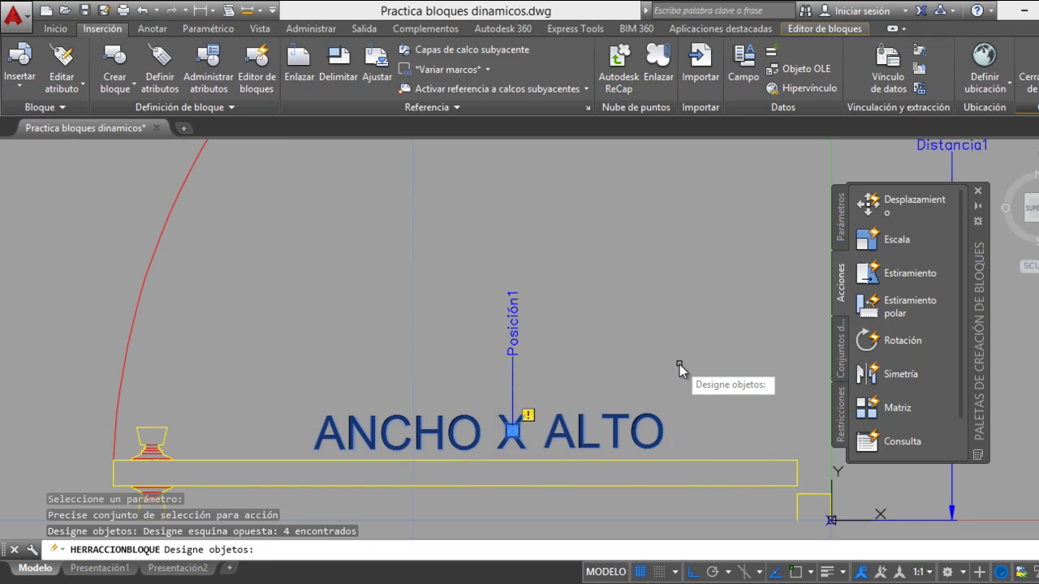
pyautogui.press('Return')
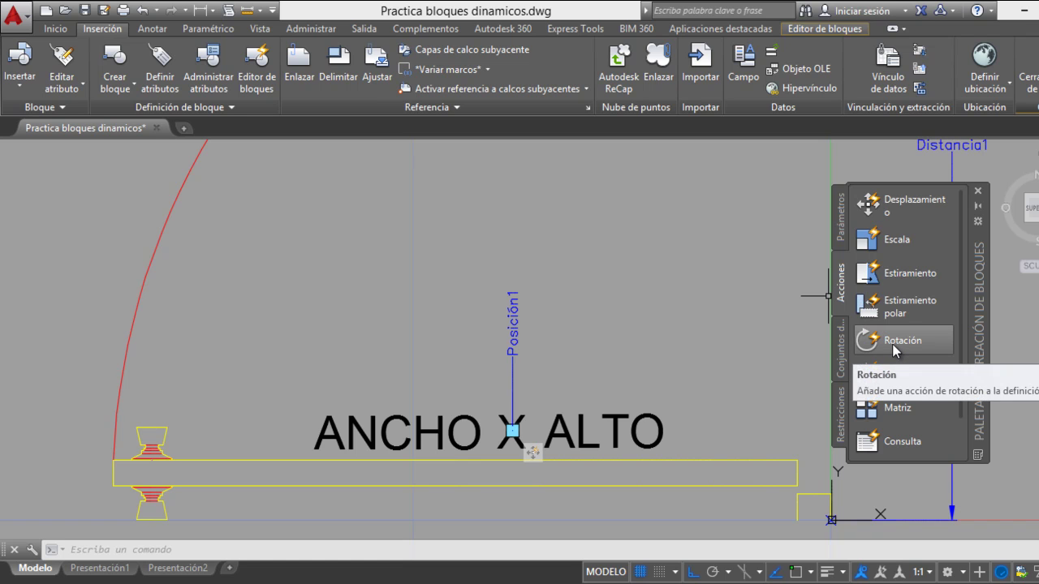
# Add rotation parameter Ángulo1 centred on Posición1 with a 90° default angle
pyautogui.click(841, 235)
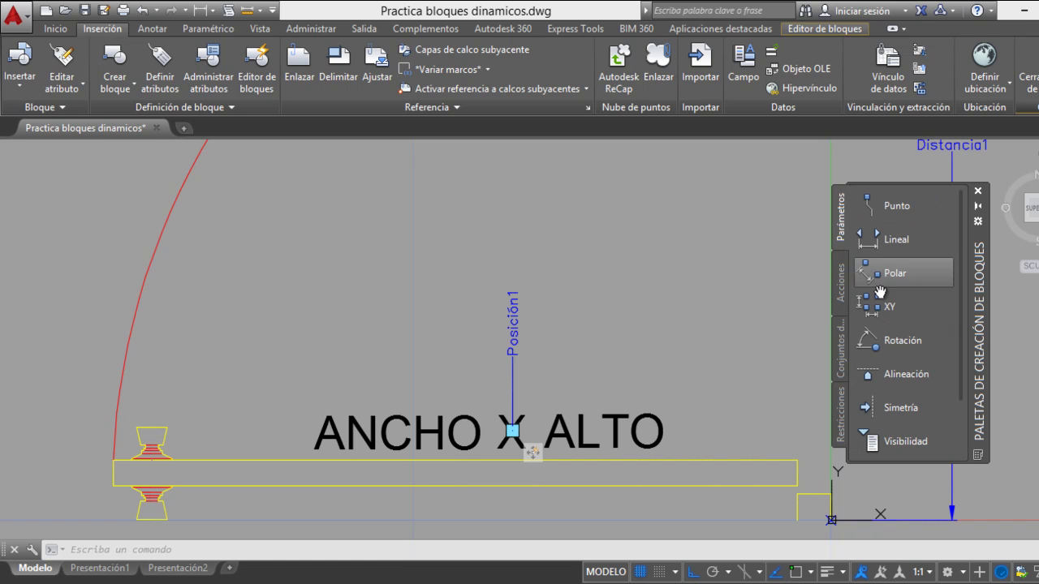
pyautogui.click(879, 345)
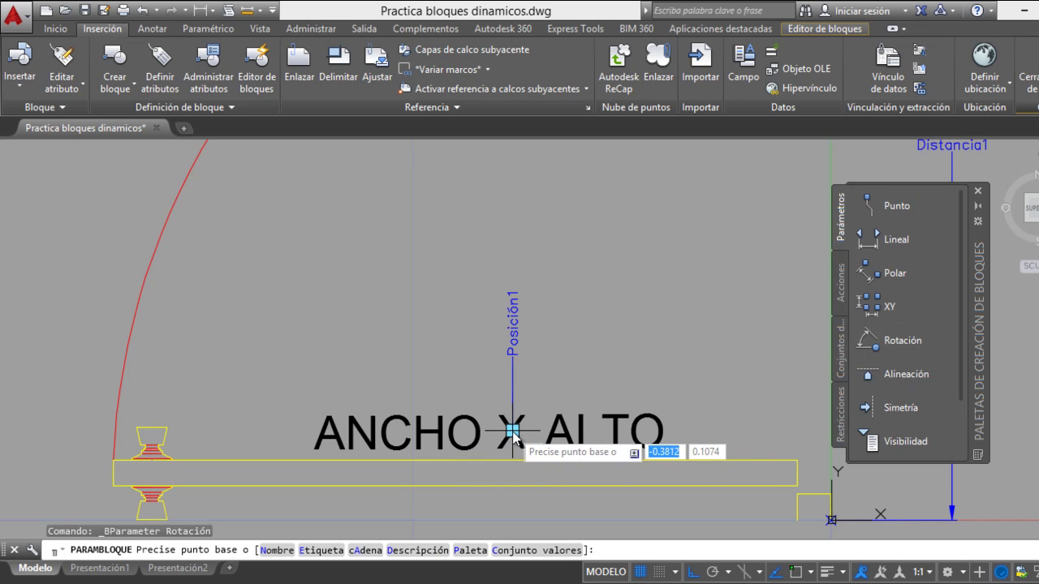
pyautogui.click(512, 432)
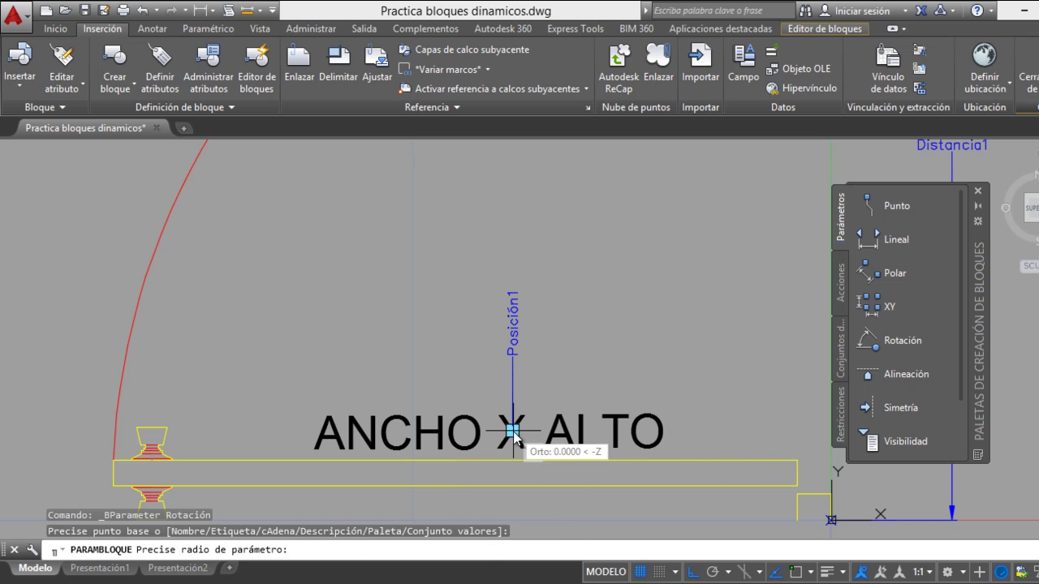
pyautogui.click(673, 432)
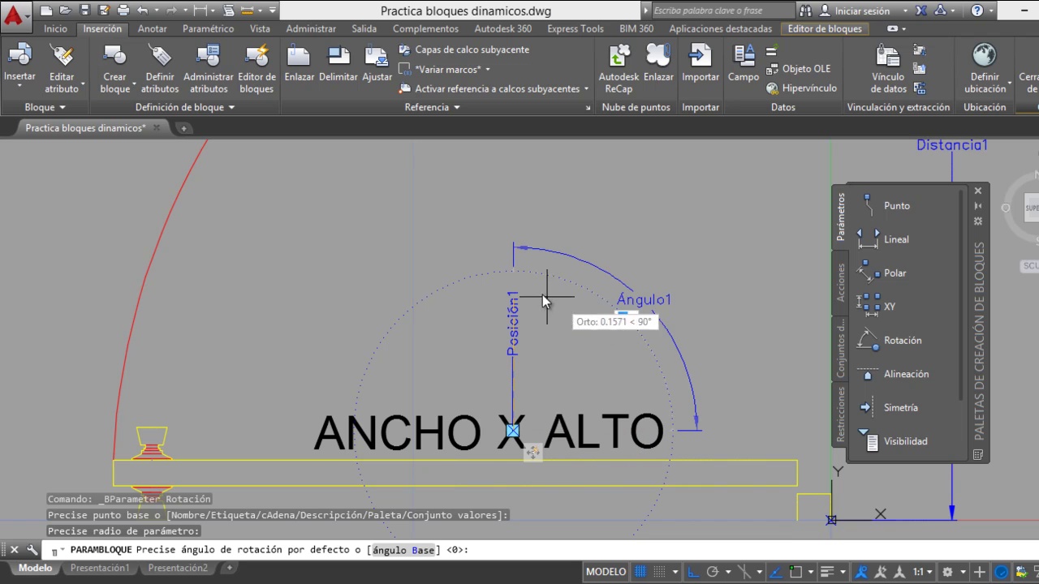
pyautogui.click(513, 263)
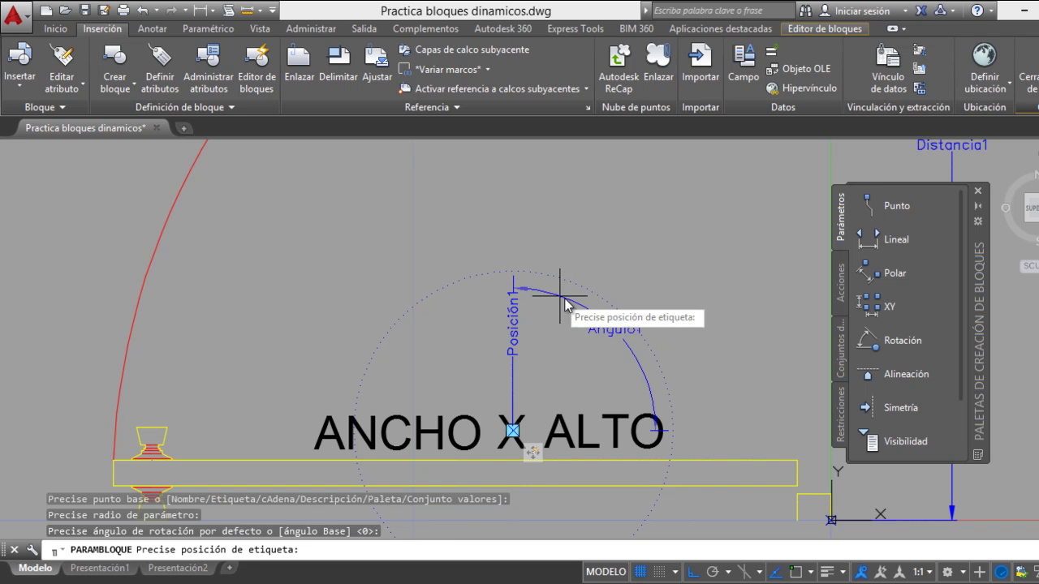
pyautogui.click(605, 301)
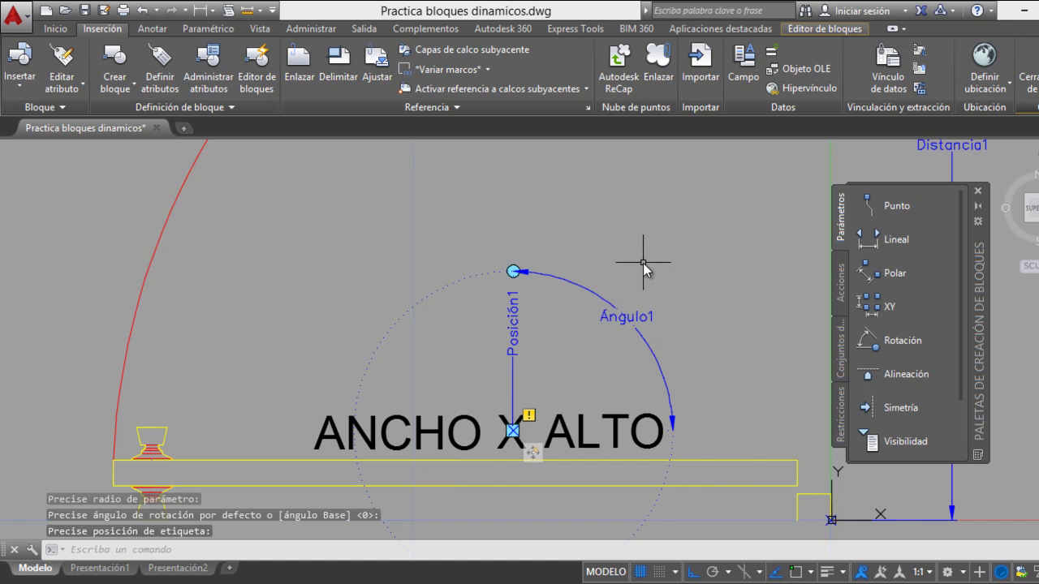
pyautogui.click(840, 287)
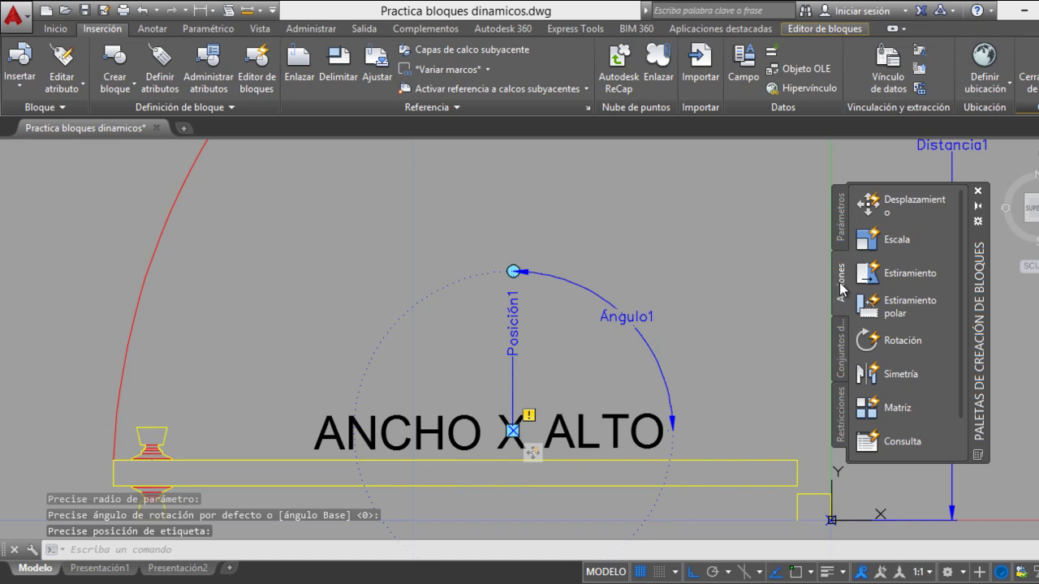
# Add a rotation action on Ángulo1 acting on the four ANCHO X ALTO label objects
pyautogui.click(905, 349)
pyautogui.click(655, 358)
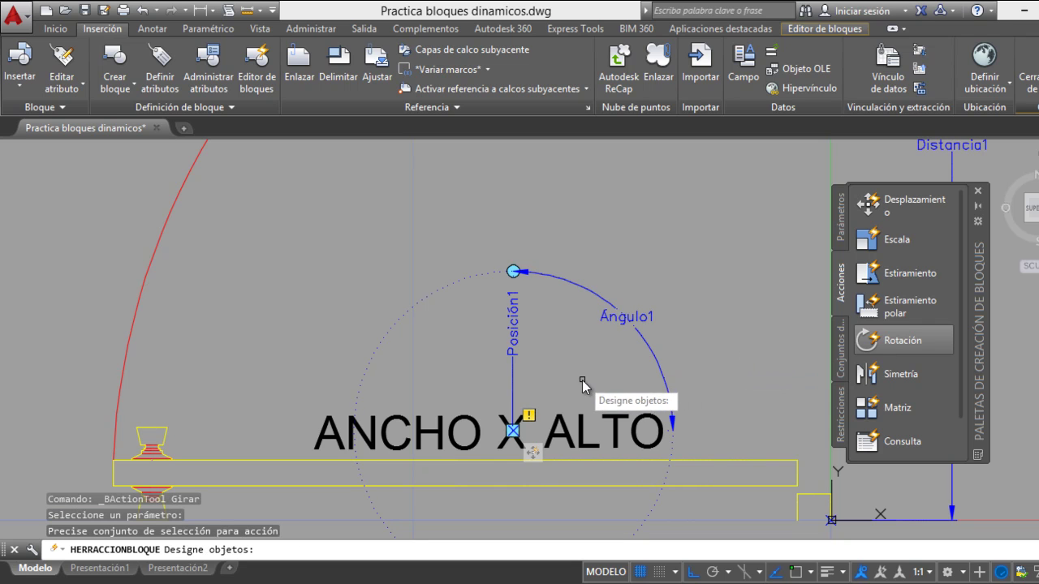
pyautogui.click(303, 387)
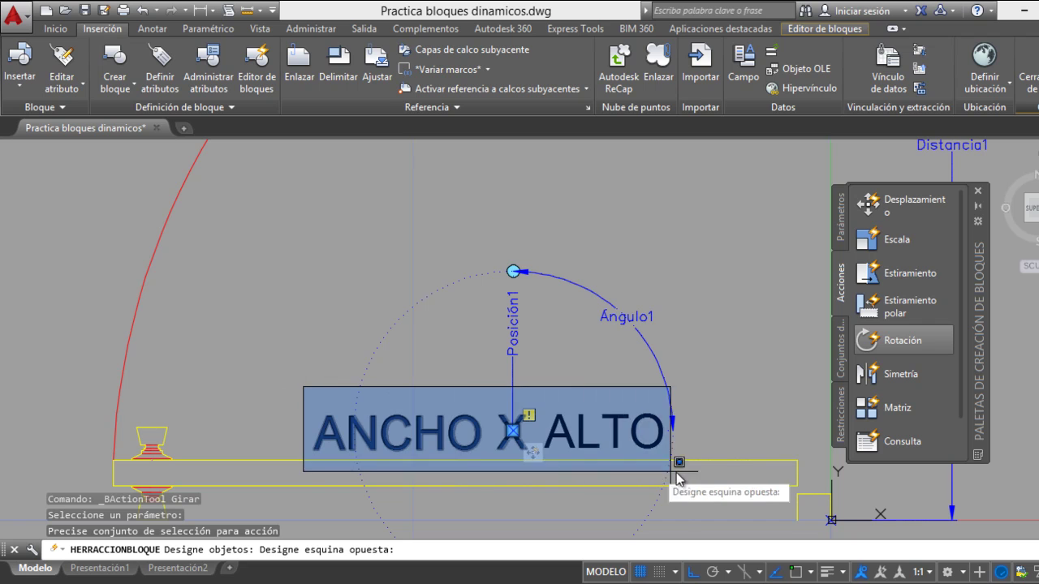
pyautogui.click(701, 466)
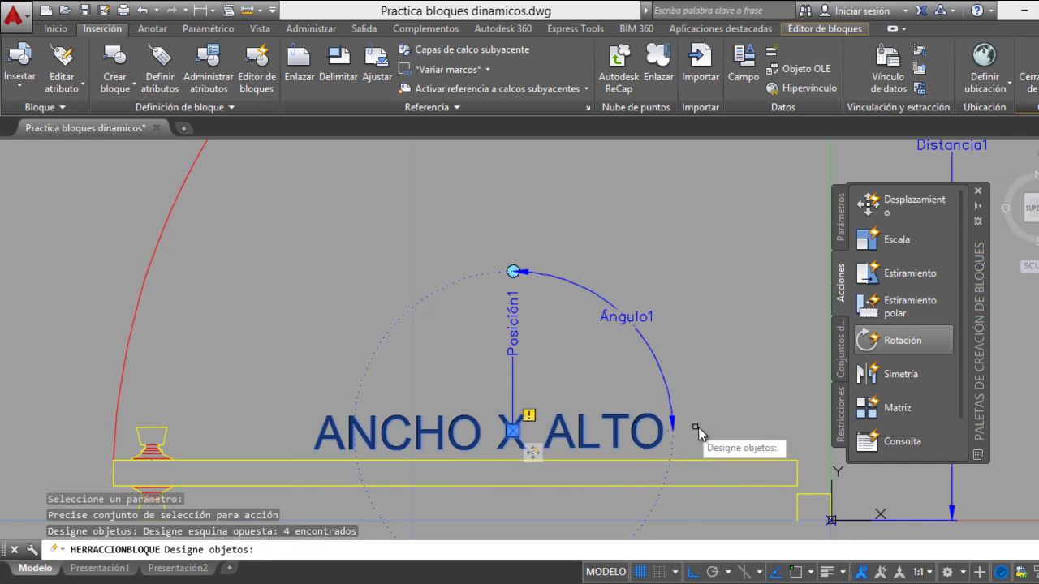
pyautogui.press('Return')
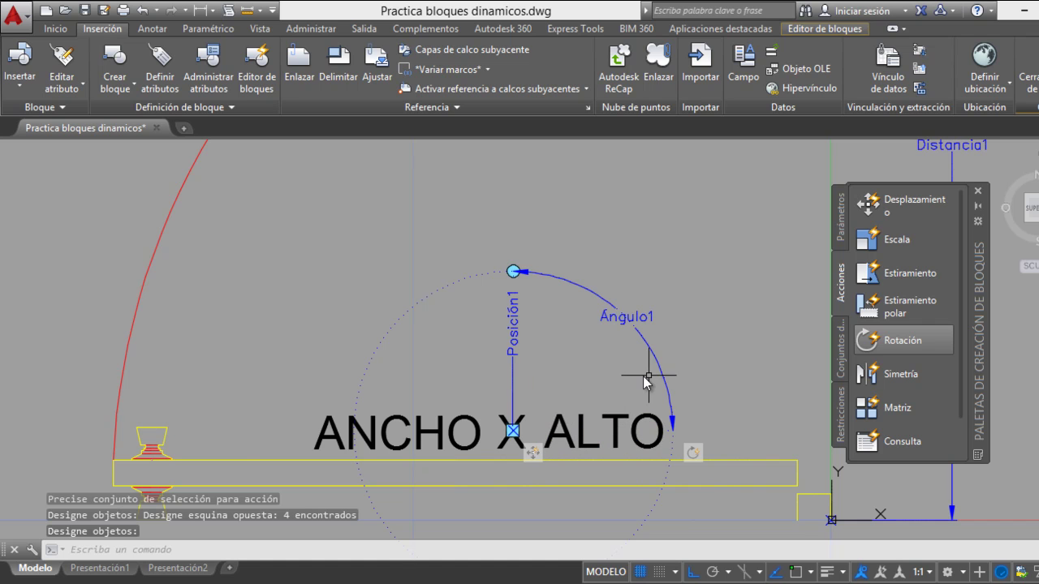
pyautogui.scroll(-2, 463, 410)
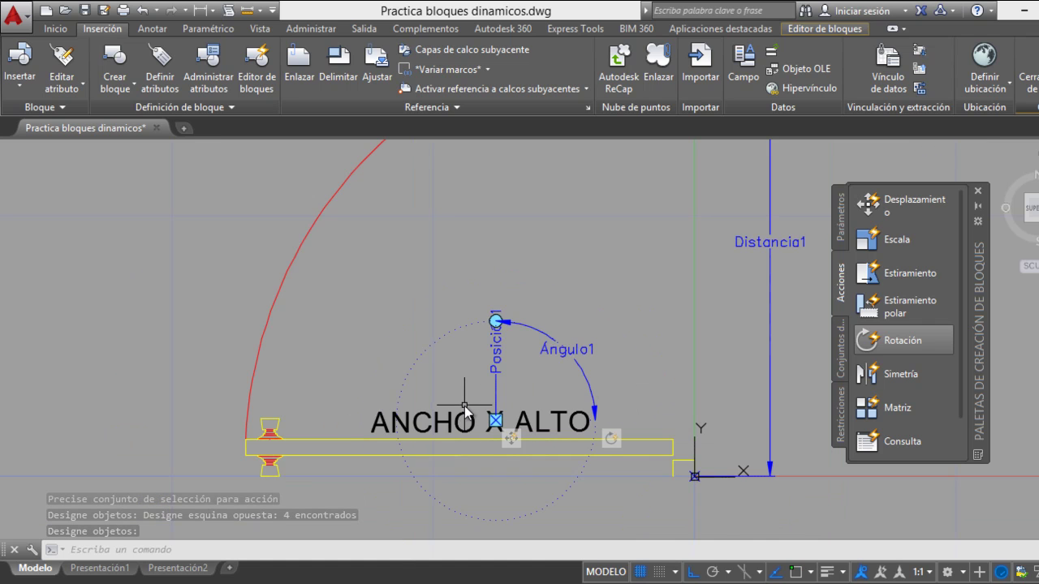
pyautogui.scroll(-2, 469, 405)
pyautogui.moveTo(482, 334); pyautogui.dragTo(484, 367, button='middle')
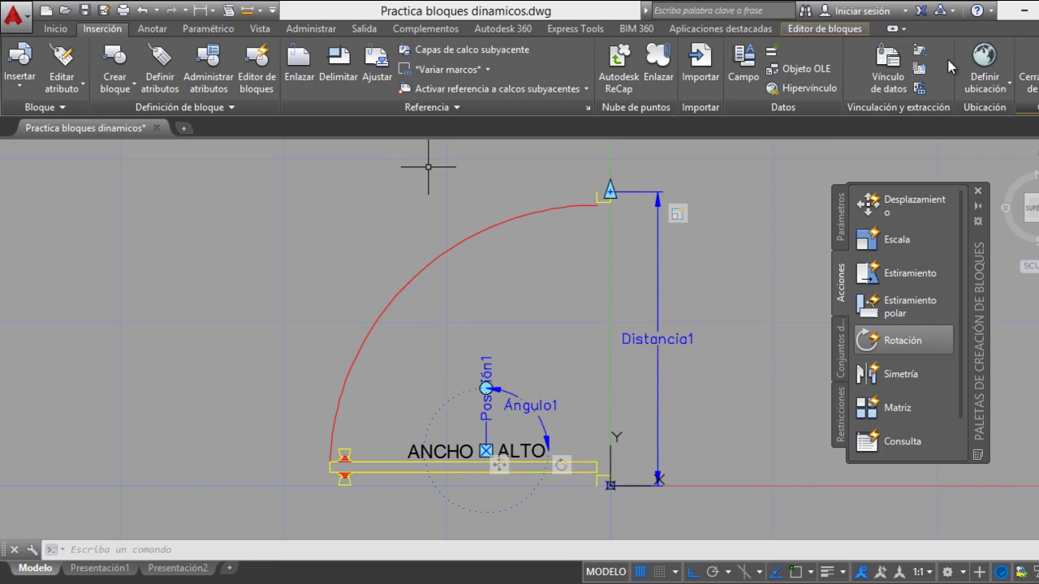
# Close the Block Editor, saving the door block changes
pyautogui.click(1026, 73)
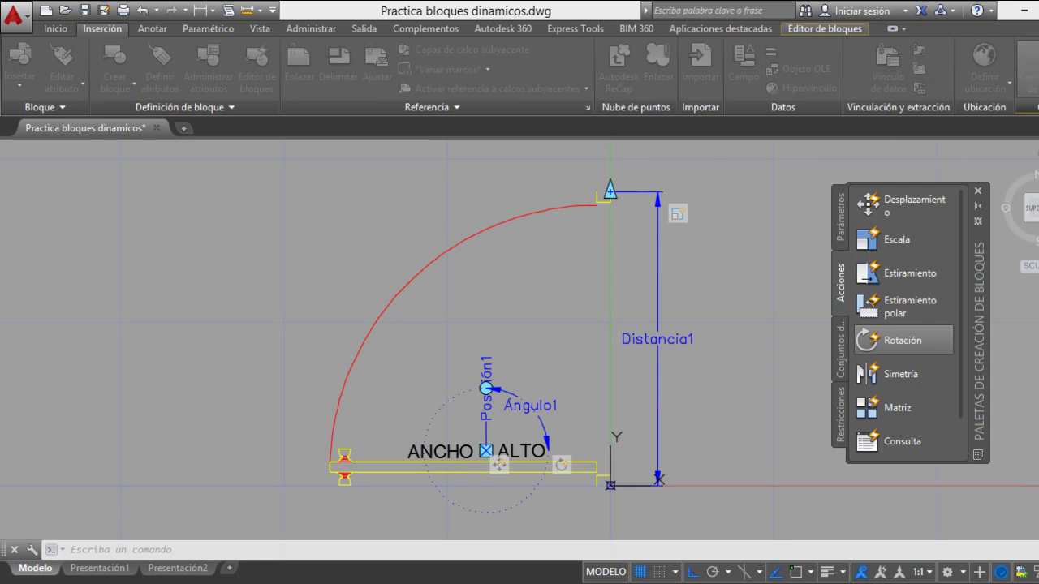
pyautogui.click(508, 258)
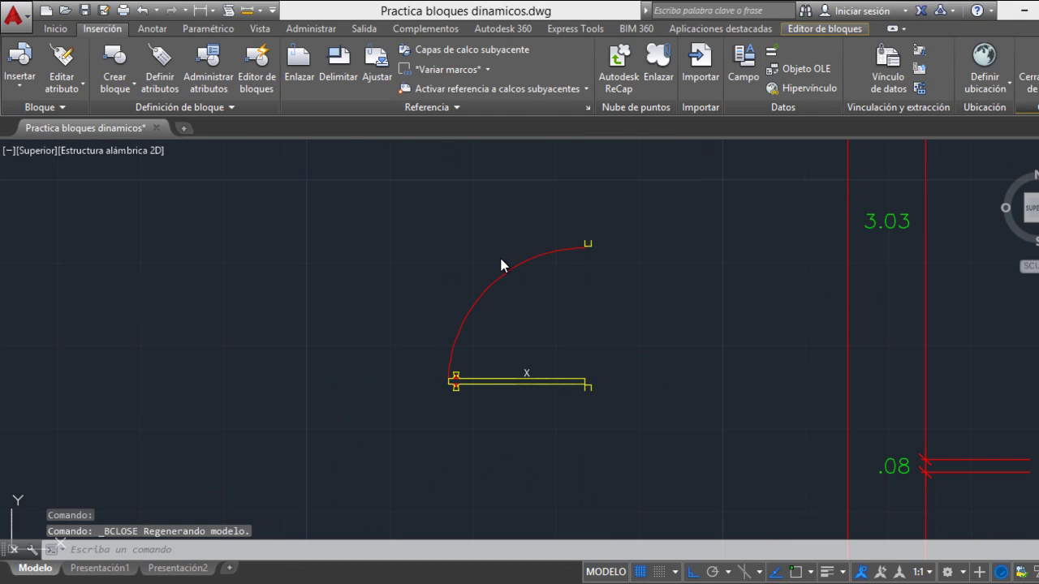
pyautogui.scroll(-2, 558, 361)
pyautogui.scroll(2, 519, 370)
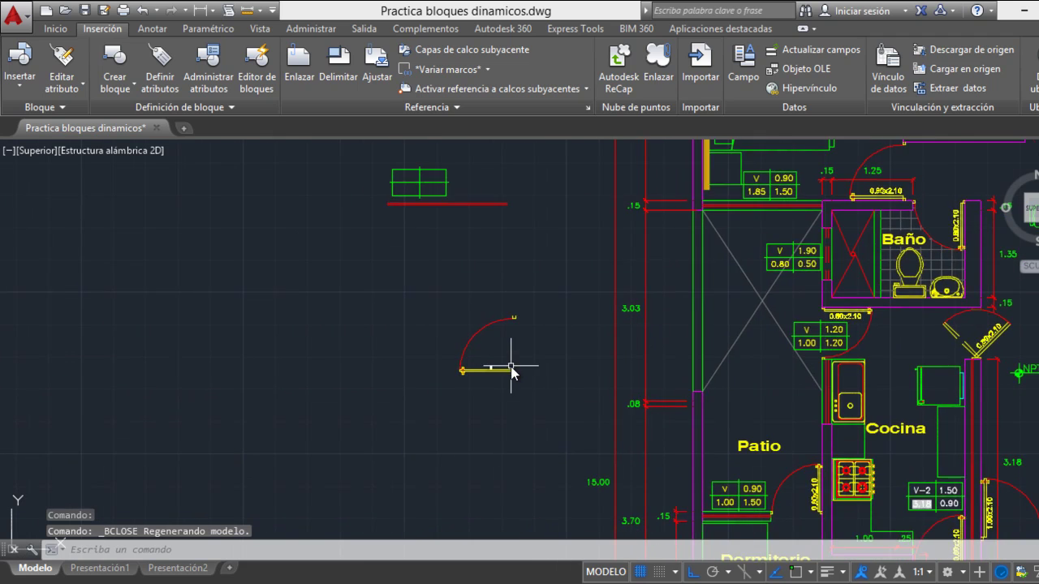
pyautogui.scroll(-3, 557, 351)
pyautogui.scroll(4, 877, 203)
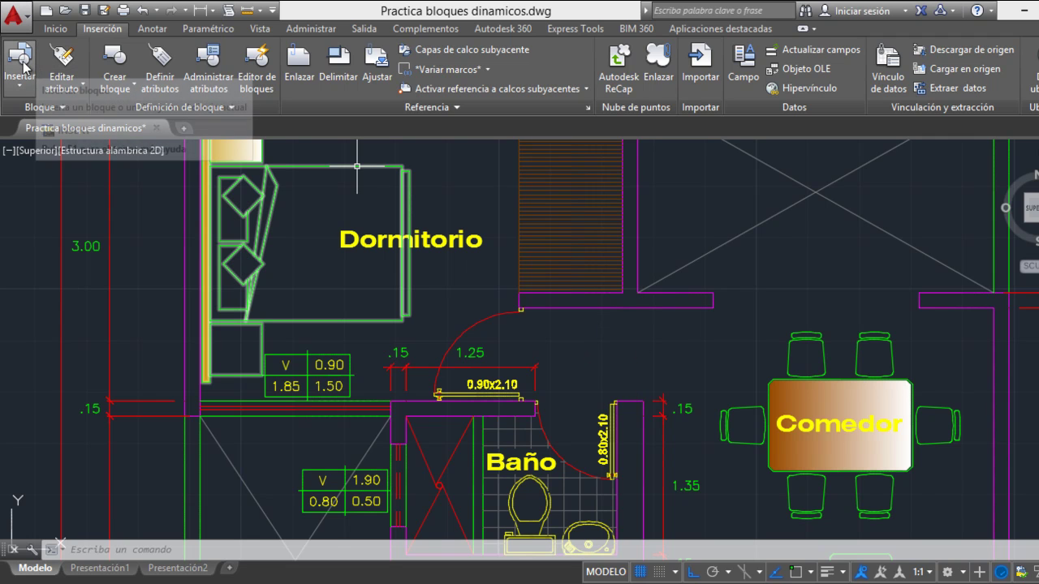
# Insert Puerta_con_datos at the wall endpoint beside the Baño with Ancho 0.90, Alto 2.10
pyautogui.click(23, 86)
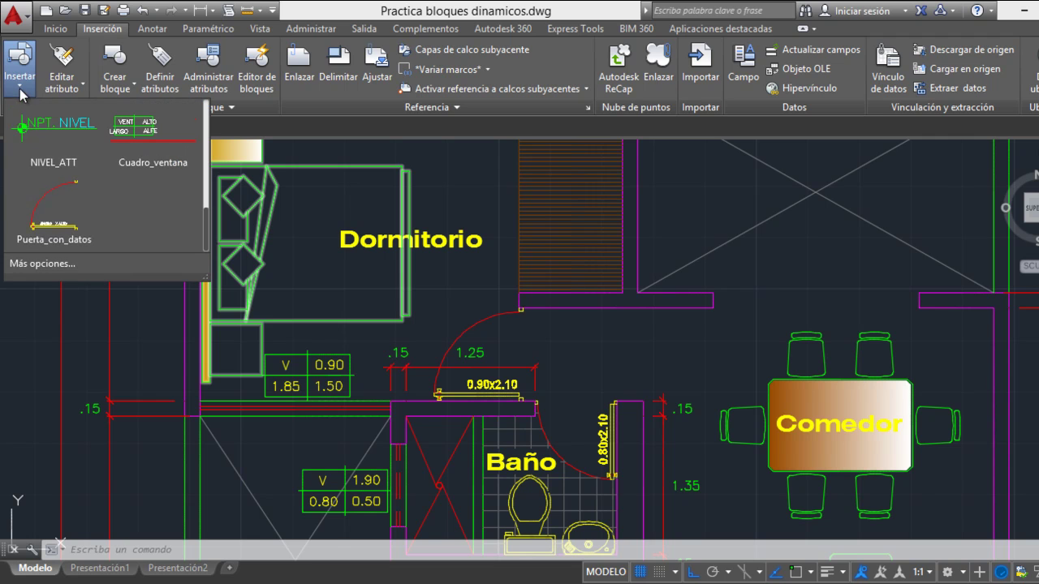
pyautogui.click(73, 213)
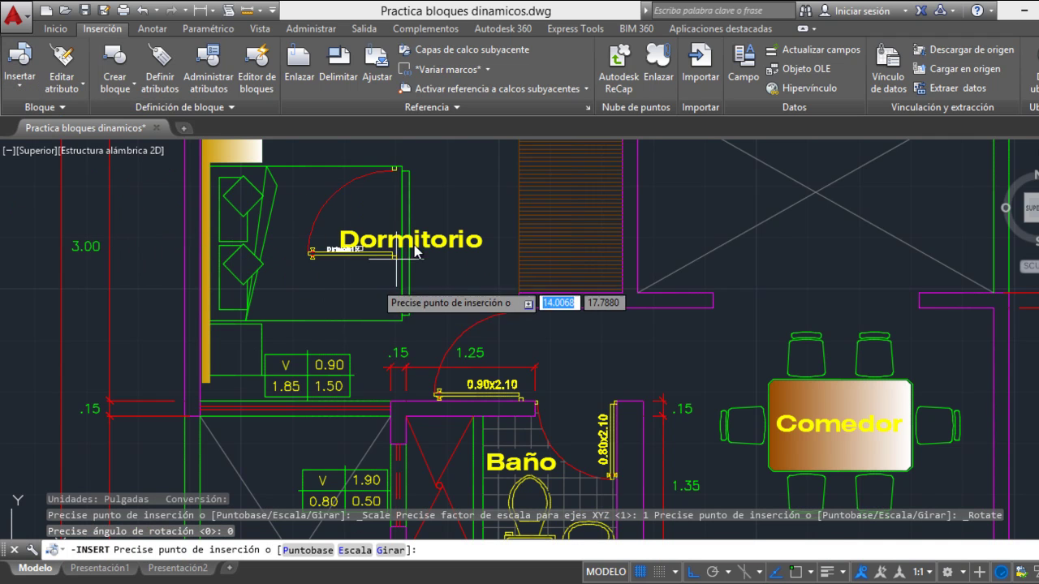
pyautogui.scroll(2, 640, 408)
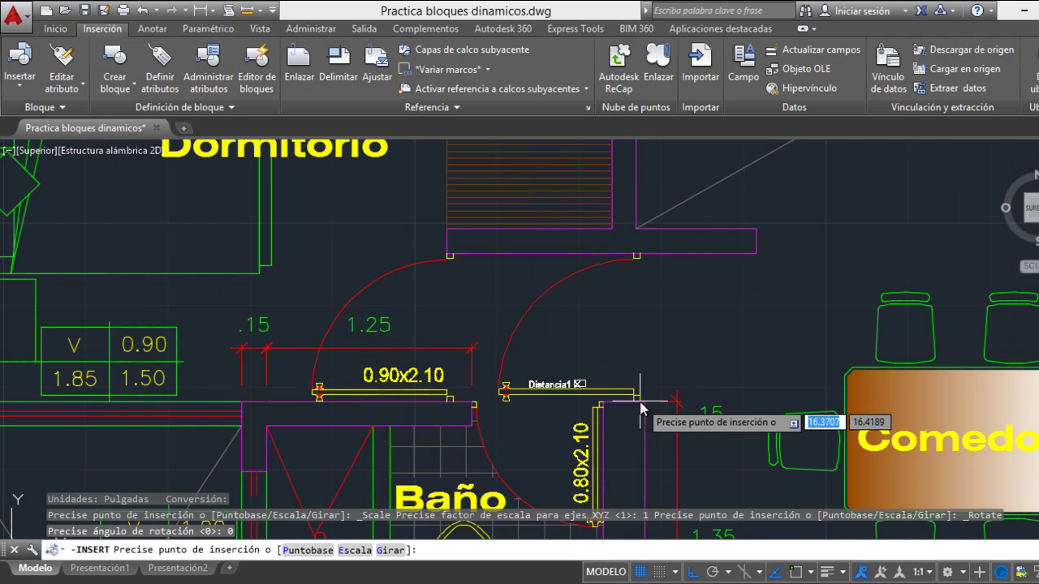
pyautogui.press('F3')
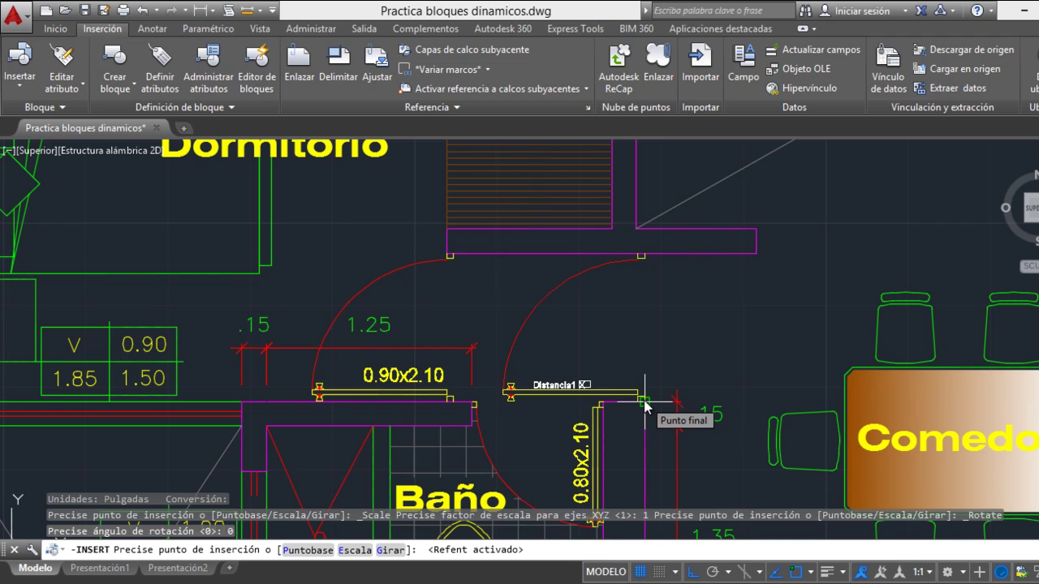
pyautogui.click(645, 406)
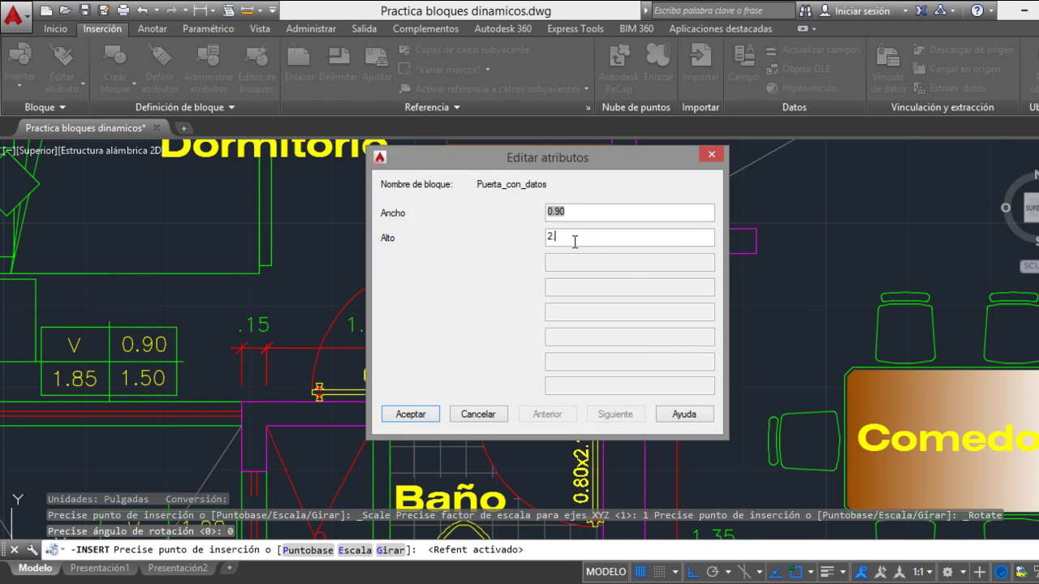
pyautogui.click(430, 413)
pyautogui.scroll(4, 559, 391)
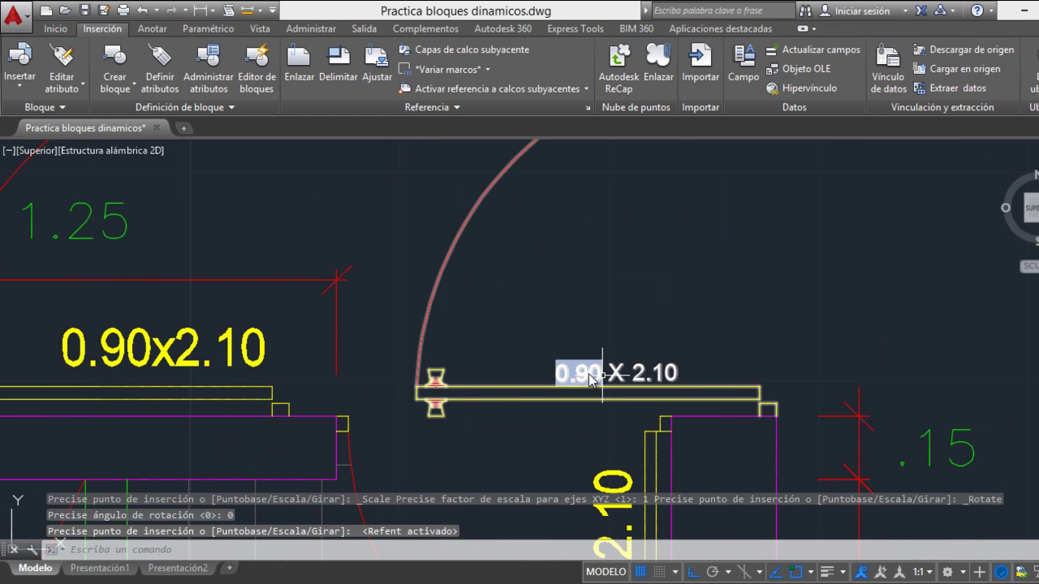
pyautogui.scroll(-4, 597, 377)
pyautogui.scroll(2, 621, 313)
pyautogui.scroll(-2, 614, 313)
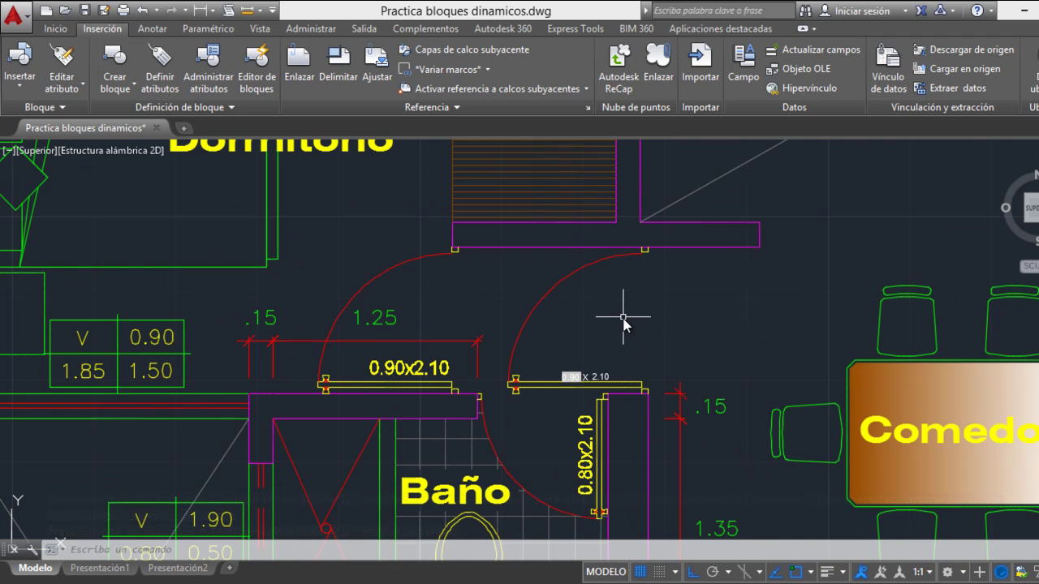
pyautogui.moveTo(614, 313); pyautogui.dragTo(600, 383, button='middle')
pyautogui.scroll(2, 587, 414)
pyautogui.scroll(-2, 588, 416)
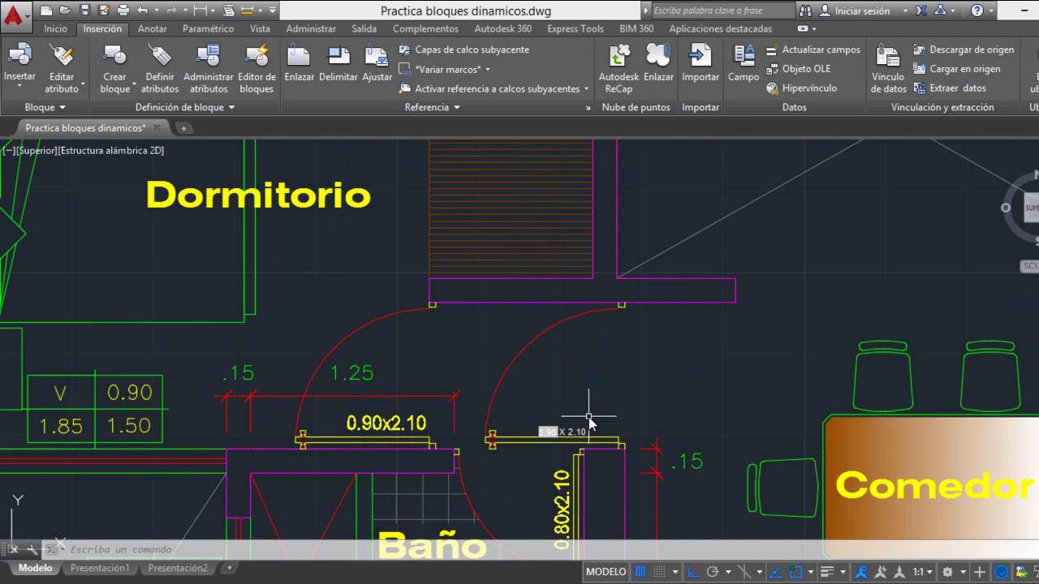
pyautogui.scroll(2, 587, 398)
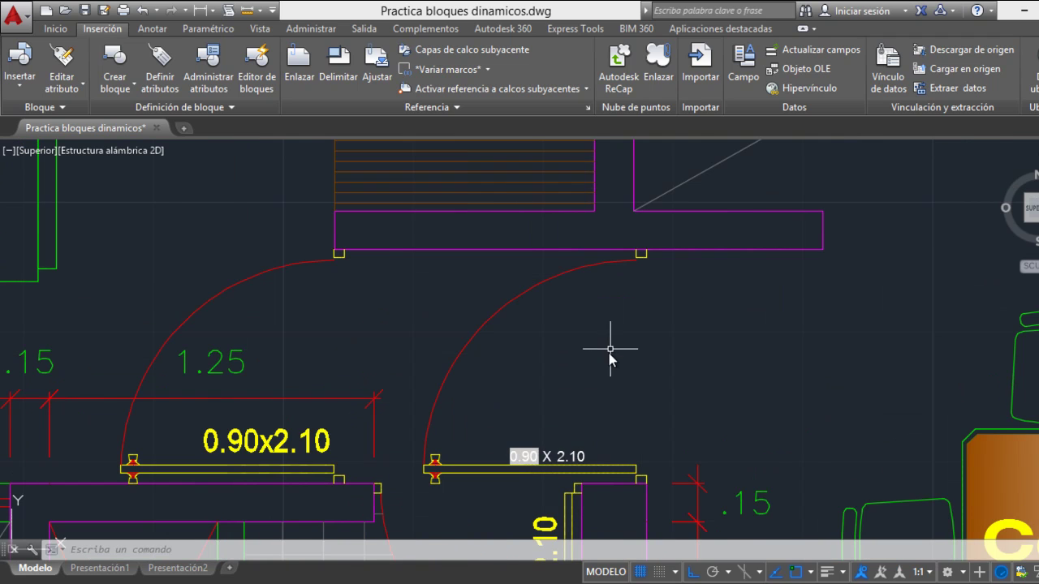
pyautogui.scroll(-3, 615, 344)
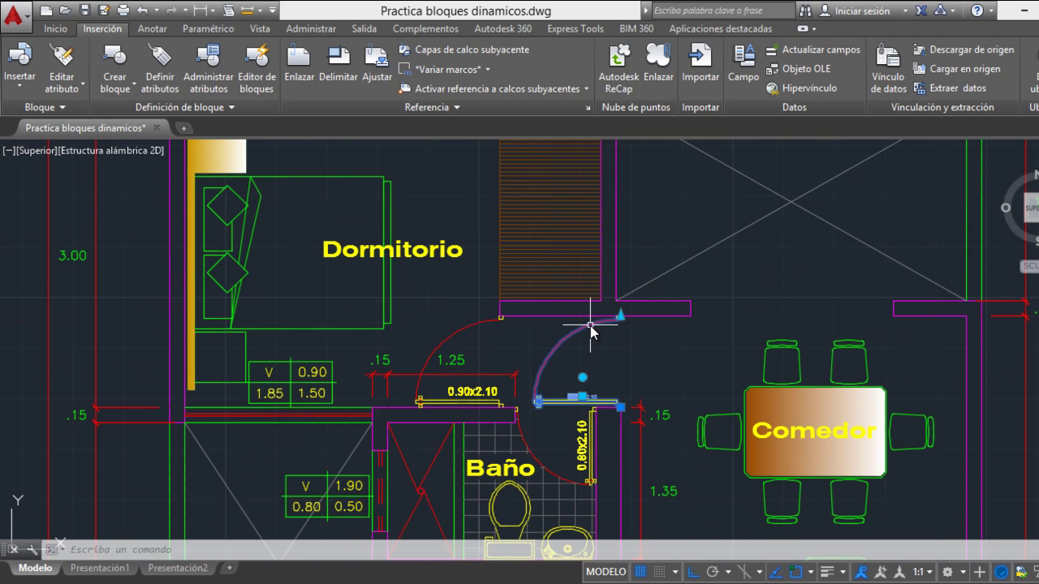
# Cancel the arc grip edit and regenerate so the label reads 1.05 X 2.10
pyautogui.click(590, 325)
pyautogui.scroll(3, 648, 302)
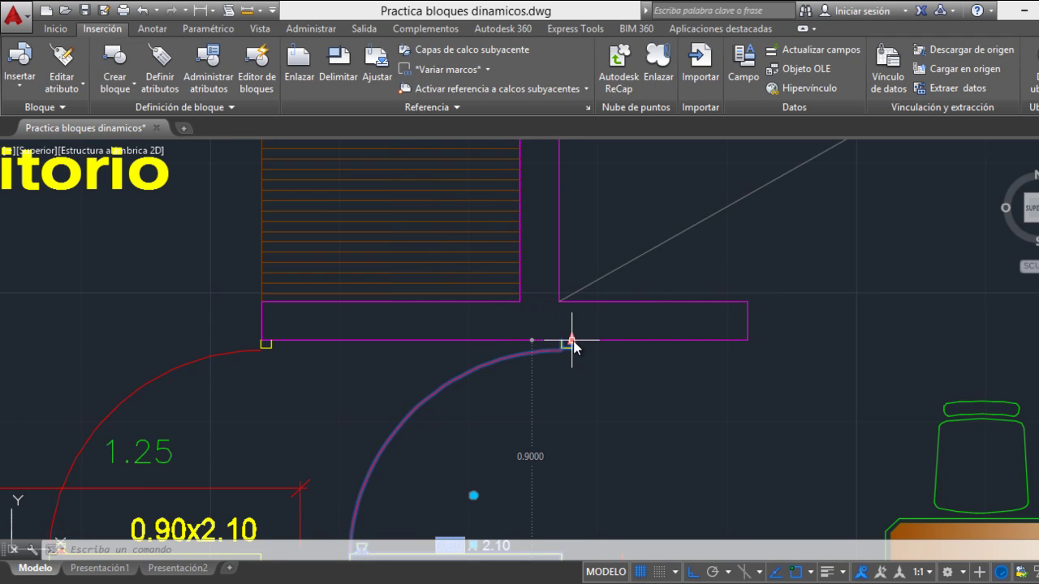
pyautogui.click(571, 339)
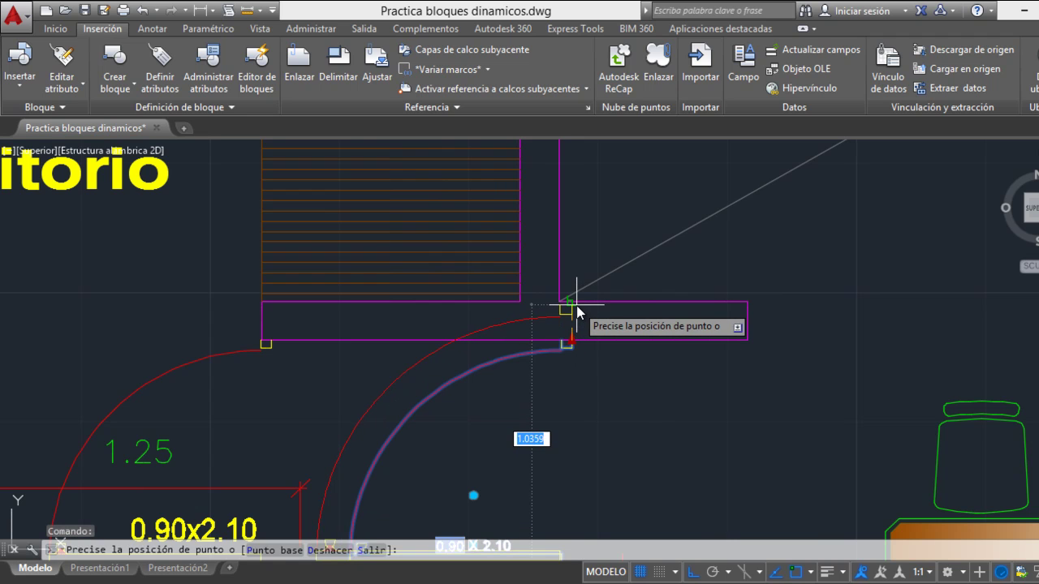
pyautogui.scroll(-3, 572, 359)
pyautogui.scroll(4, 568, 352)
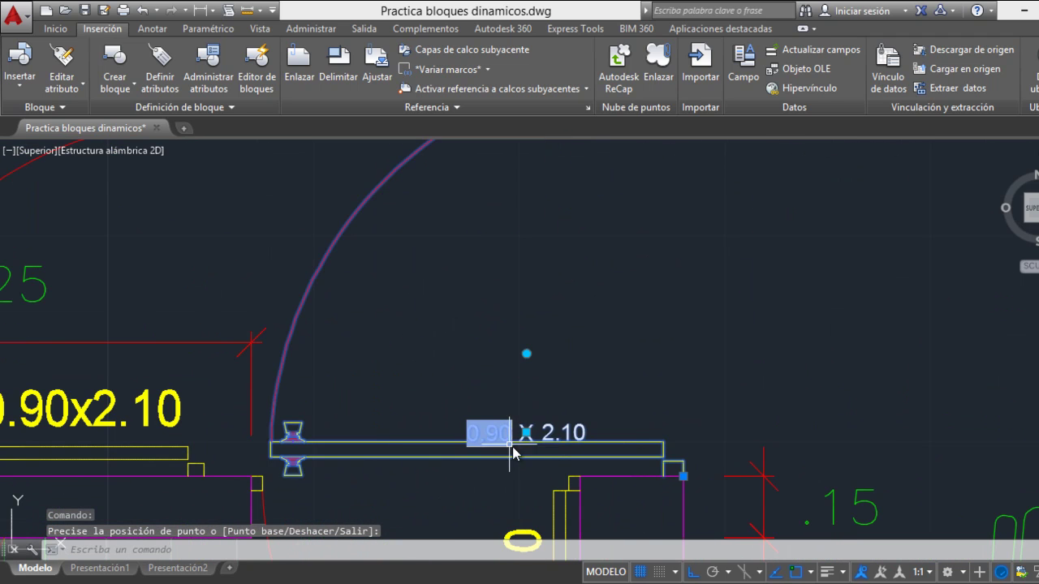
pyautogui.scroll(-2, 574, 396)
pyautogui.press('Escape')
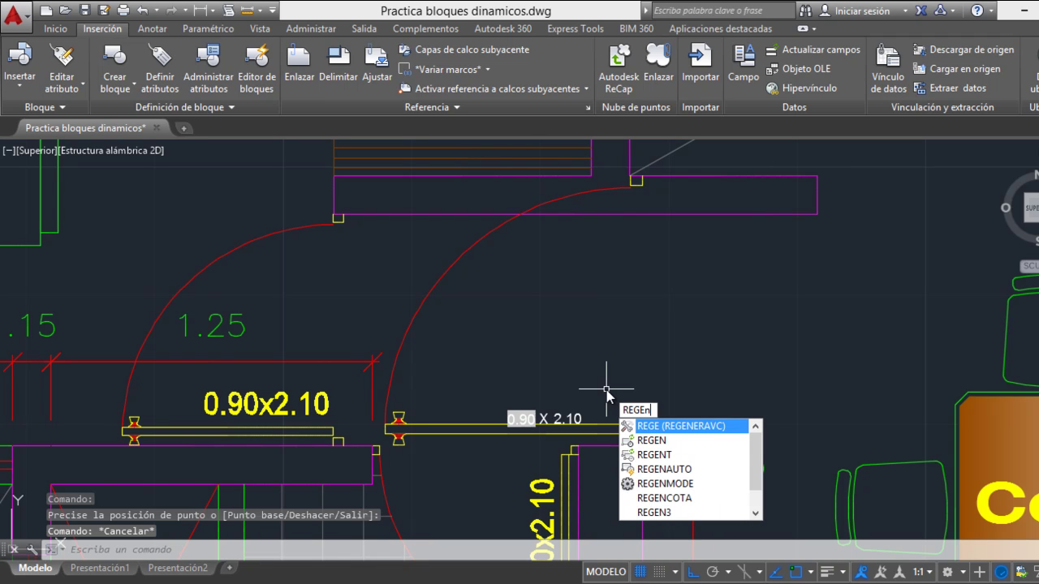
pyautogui.press('Return')
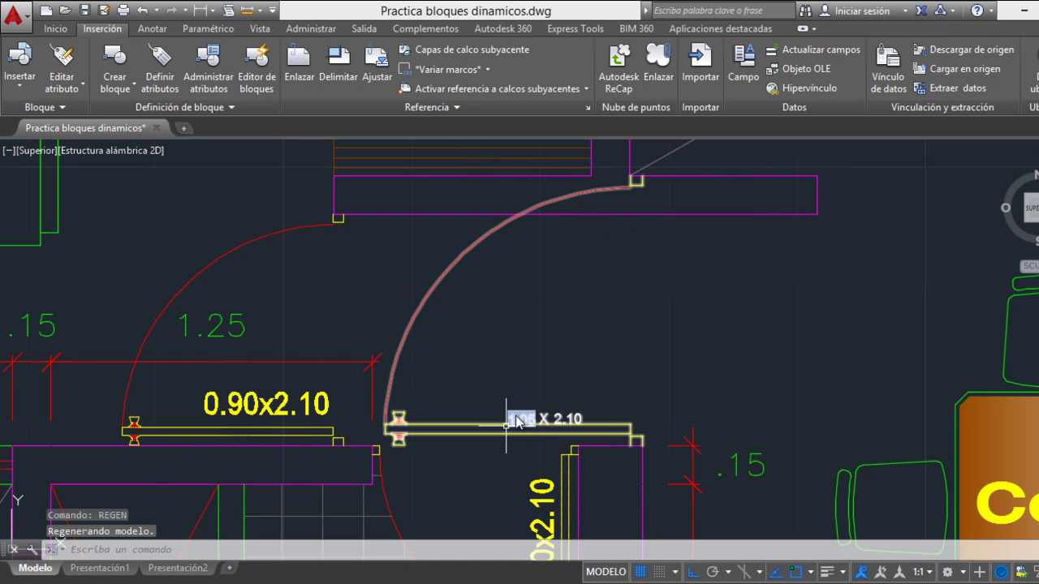
# Move the door's 1.05 X 2.10 label to sit just above the door leaf
pyautogui.scroll(2, 556, 393)
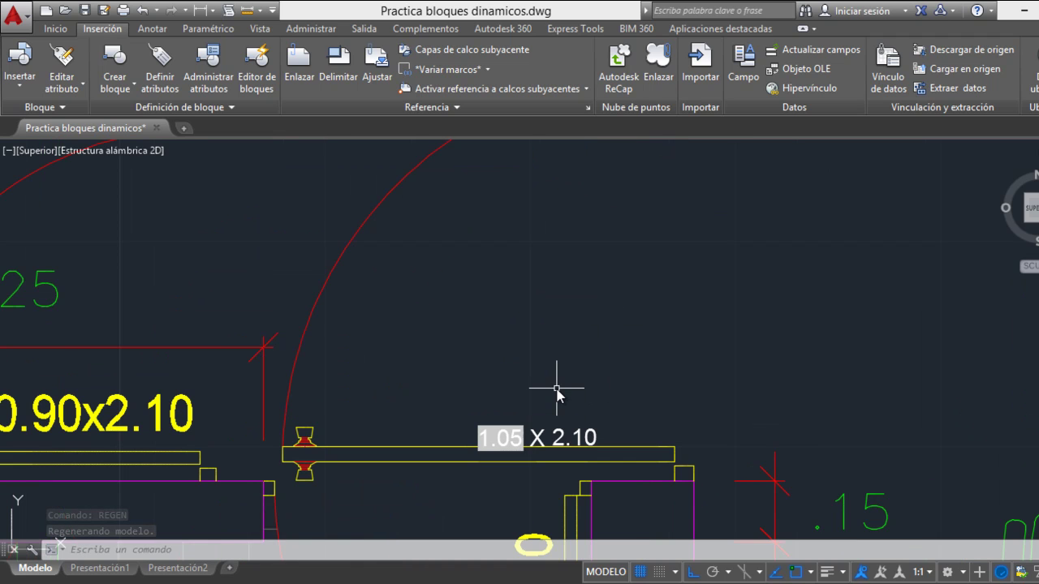
pyautogui.moveTo(553, 405); pyautogui.dragTo(651, 390, button='middle')
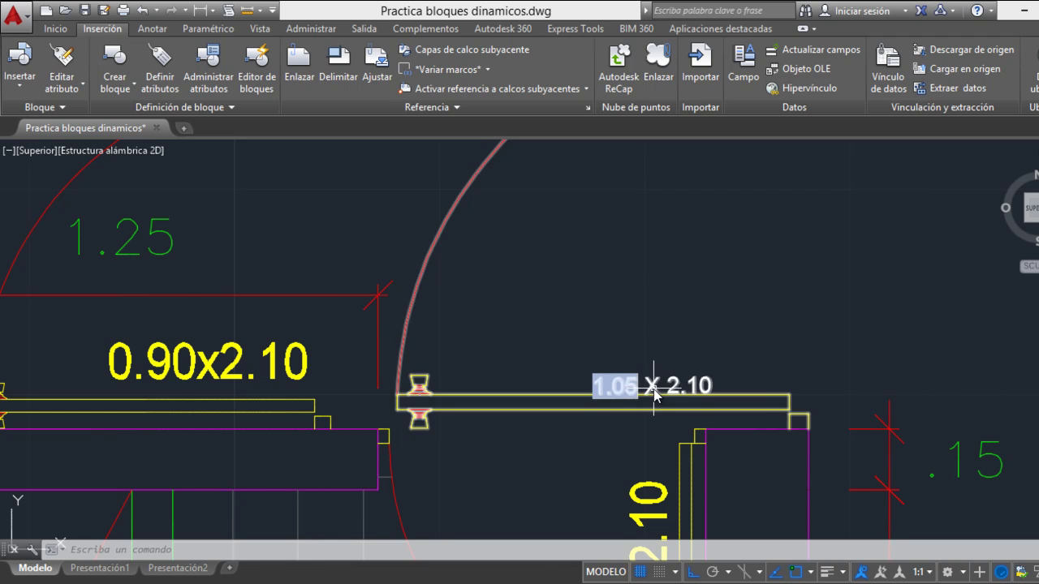
pyautogui.click(643, 398)
pyautogui.click(652, 385)
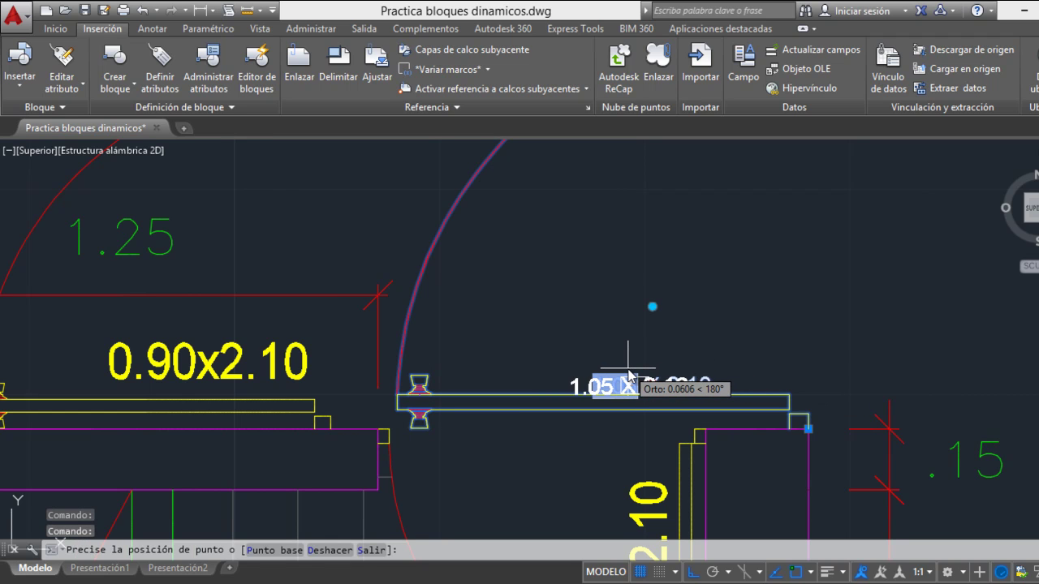
pyautogui.press('F8')
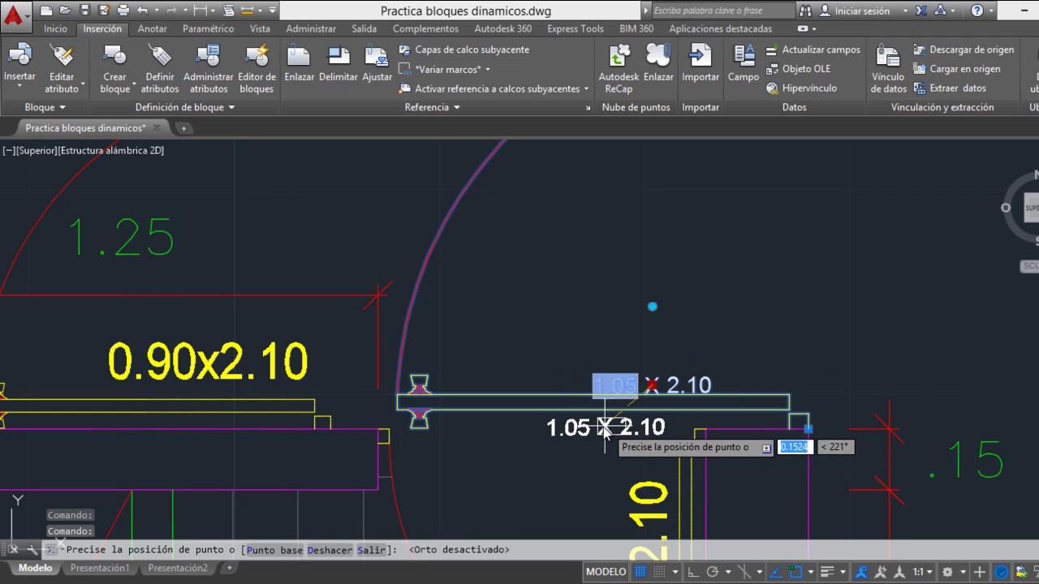
pyautogui.click(601, 380)
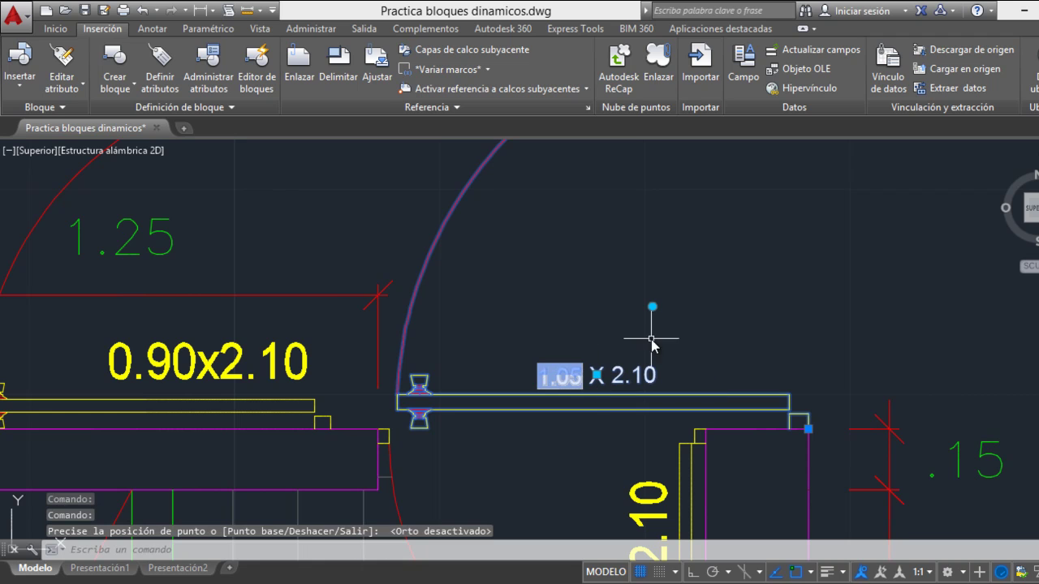
pyautogui.press('Escape')
# Zoom and pan to bring the surrounding rooms into view
pyautogui.scroll(-3, 673, 352)
pyautogui.scroll(2, 674, 355)
pyautogui.scroll(-4, 674, 355)
pyautogui.scroll(-1, 674, 360)
pyautogui.moveTo(656, 382); pyautogui.dragTo(557, 369, button='middle')
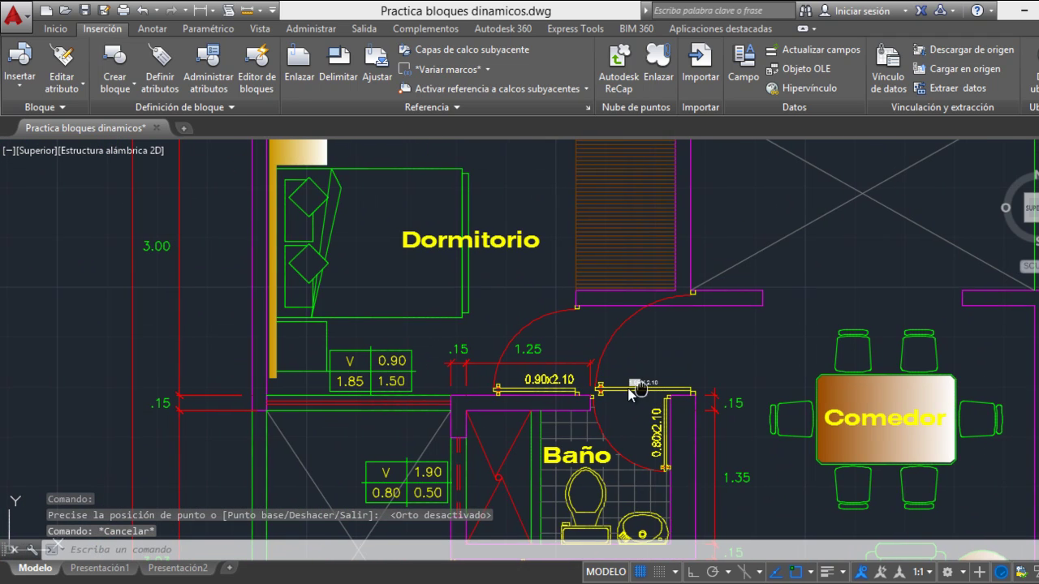
pyautogui.scroll(4, 597, 348)
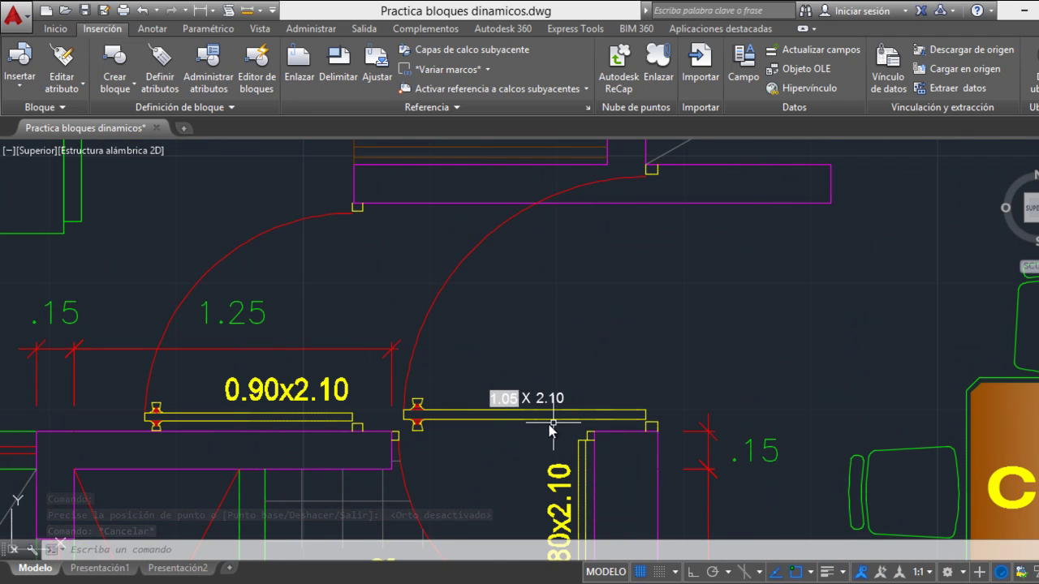
pyautogui.scroll(-2, 531, 452)
pyautogui.scroll(-2, 592, 394)
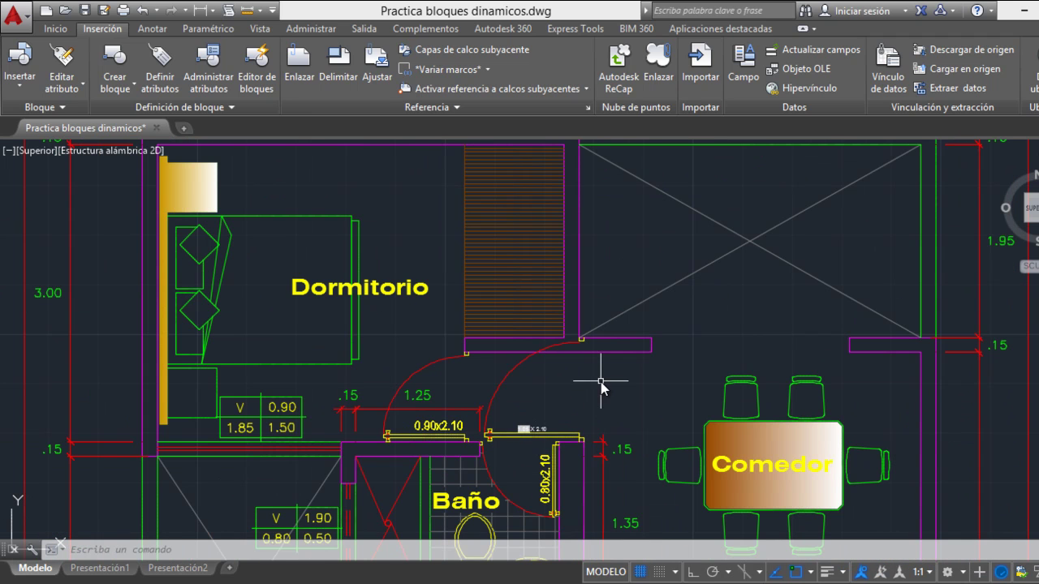
pyautogui.scroll(2, 600, 381)
pyautogui.scroll(2, 568, 412)
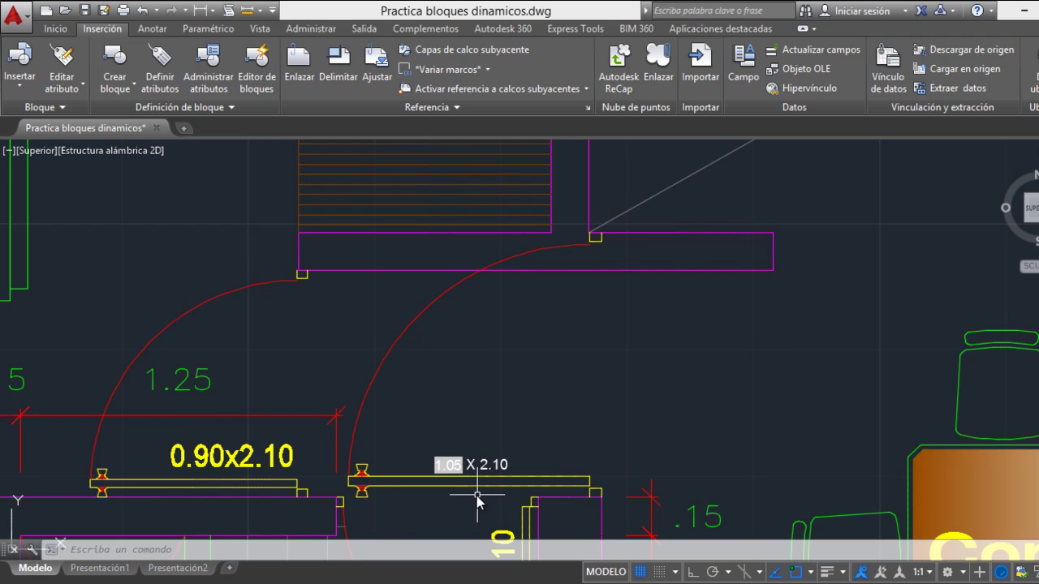
pyautogui.scroll(-4, 402, 468)
pyautogui.scroll(2, 536, 405)
# Rotate the door 90° about its corner so it stands vertical, swinging toward the Comedor
pyautogui.click(540, 409)
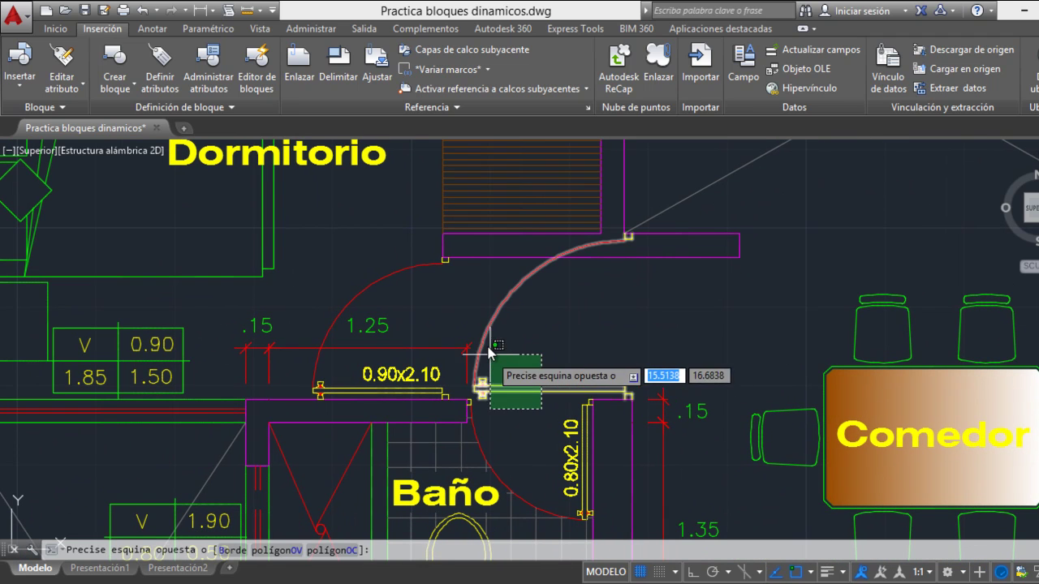
pyautogui.click(479, 307)
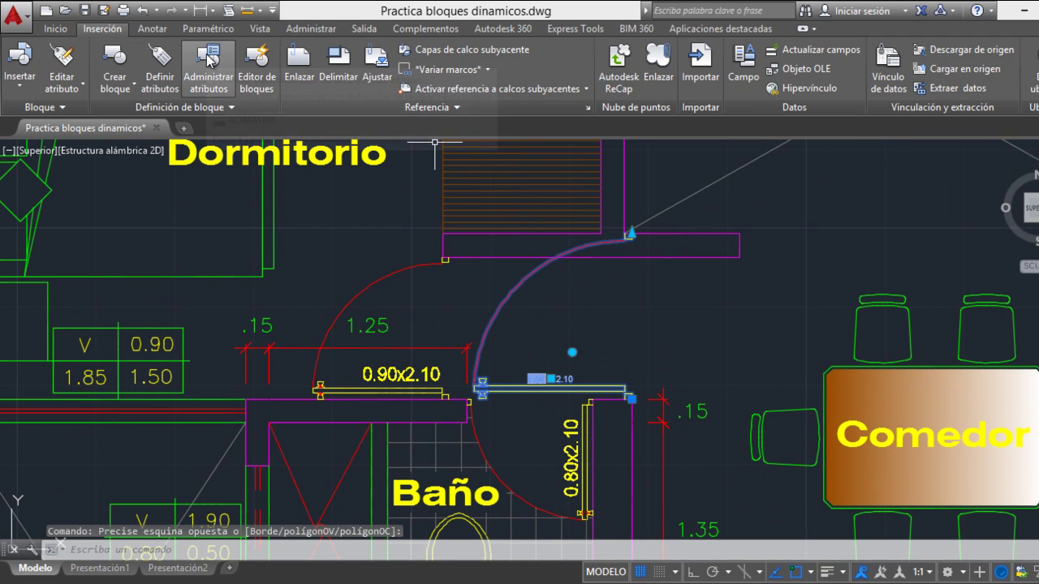
pyautogui.click(55, 29)
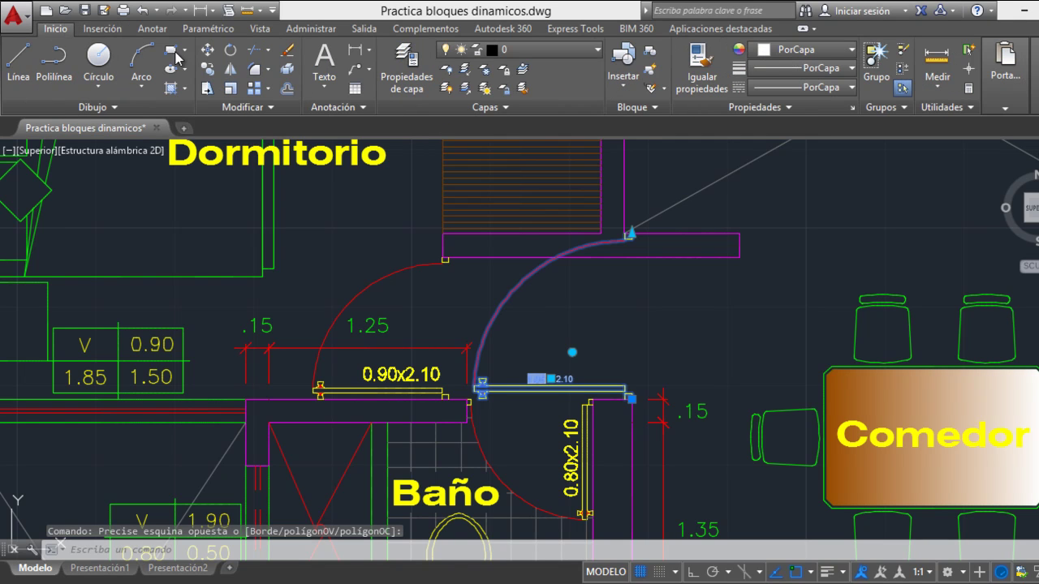
pyautogui.click(231, 53)
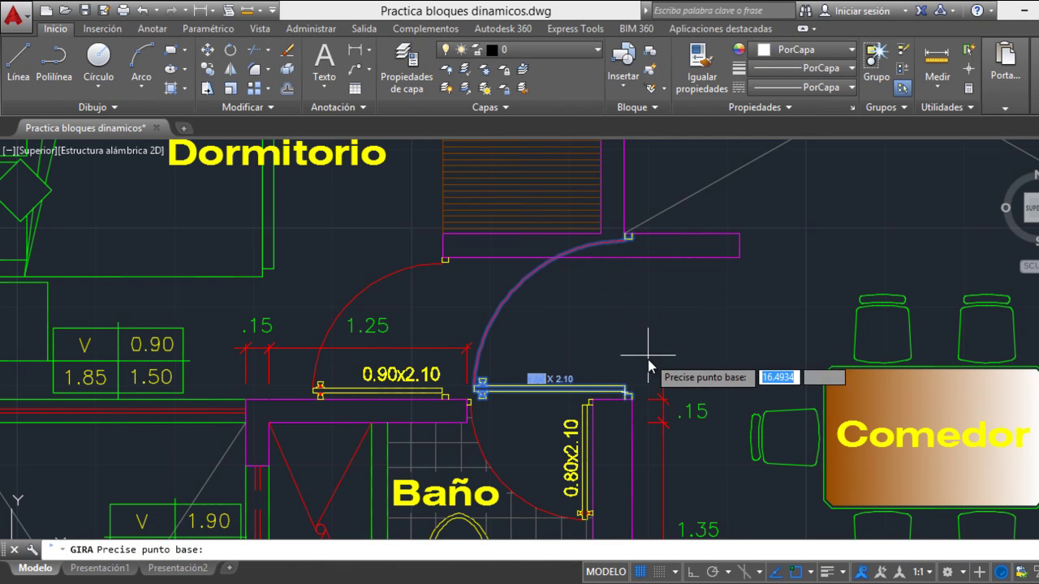
pyautogui.click(628, 397)
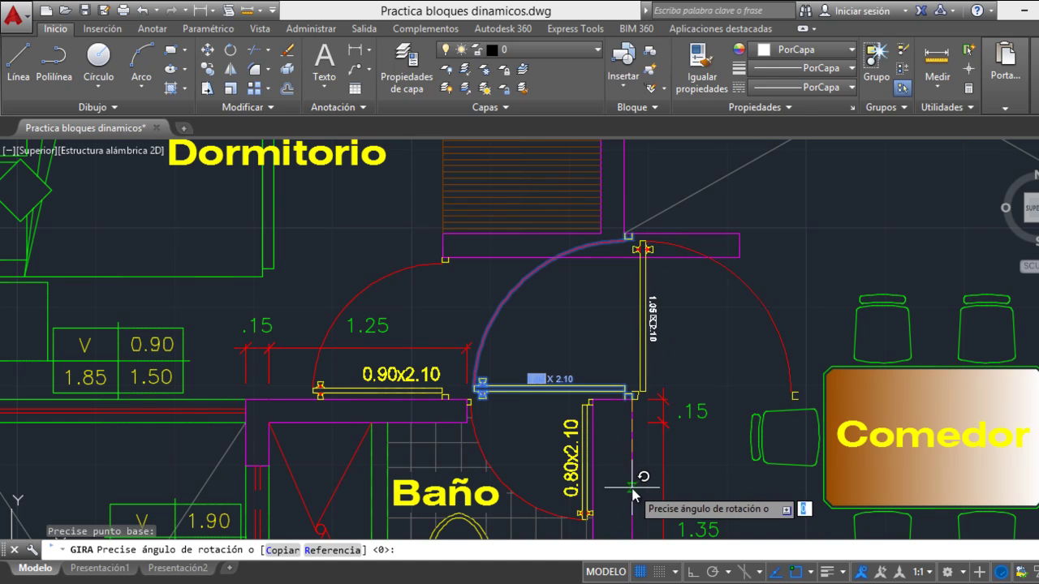
pyautogui.press('F8')
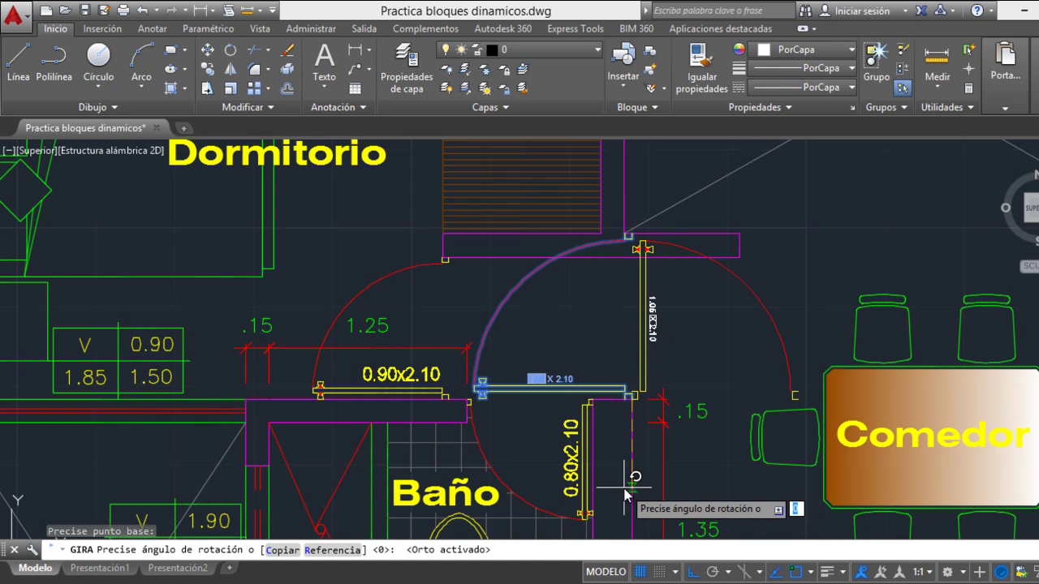
pyautogui.click(626, 491)
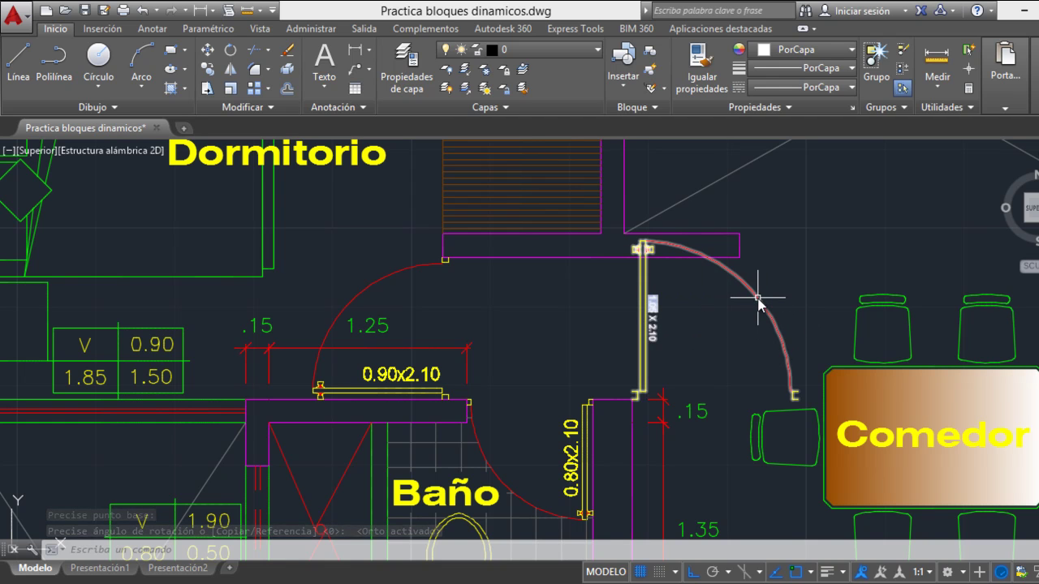
pyautogui.click(655, 322)
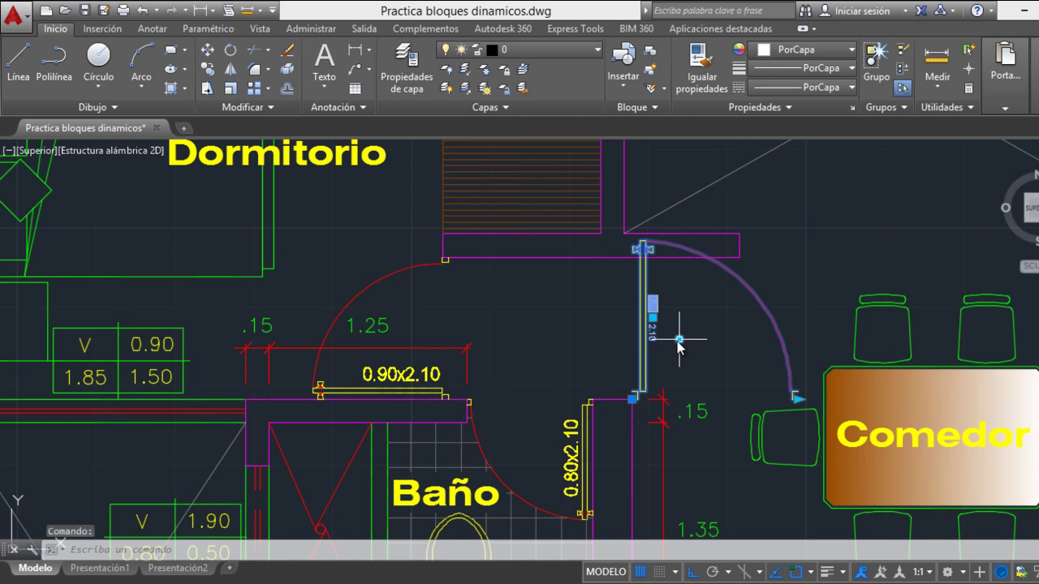
pyautogui.click(679, 339)
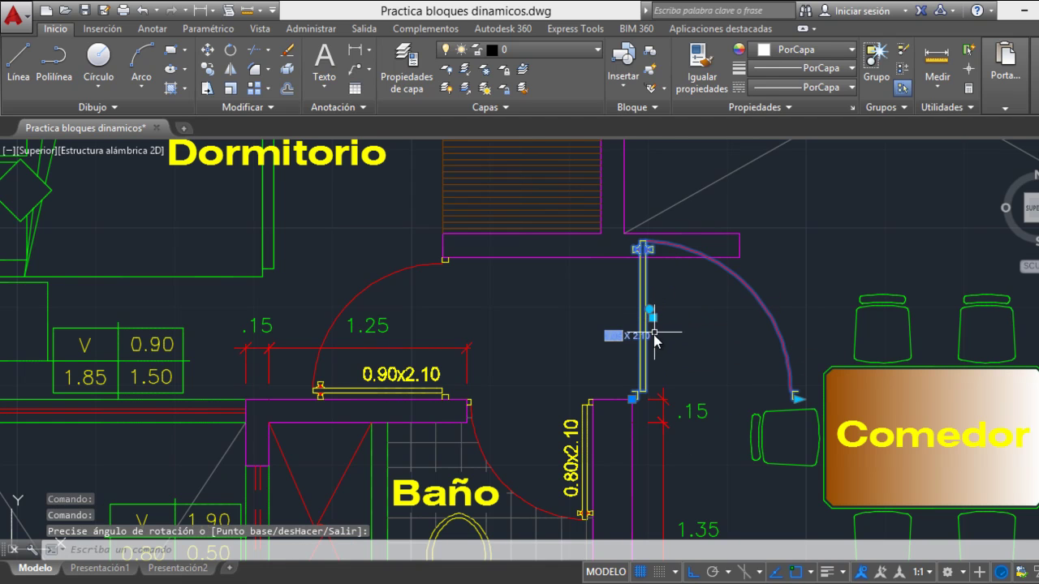
# Move the 1.05 X 2.10 label to sit beside the vertical door leaf
pyautogui.scroll(5, 629, 354)
pyautogui.press('Escape')
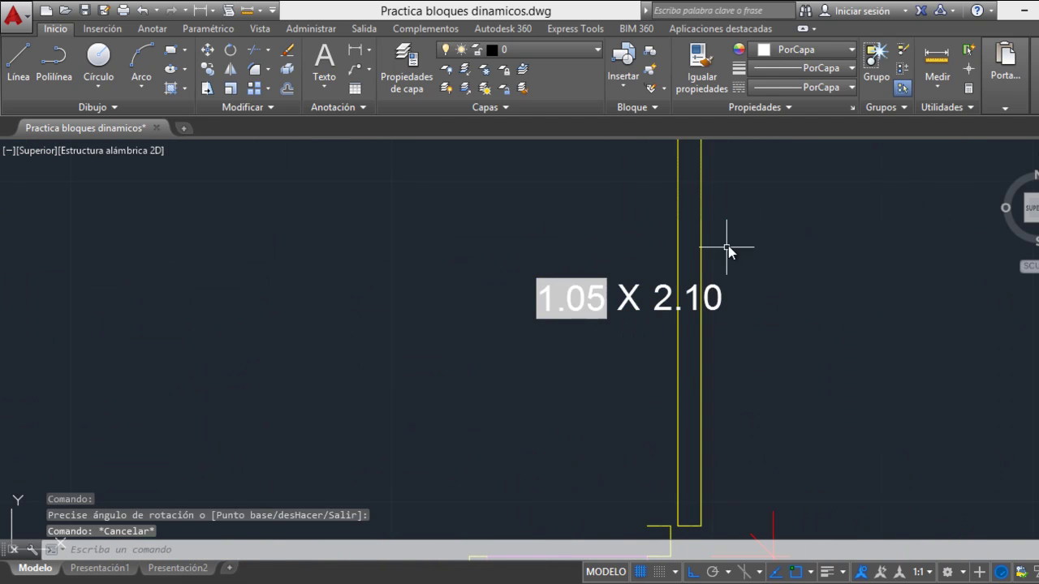
pyautogui.click(731, 225)
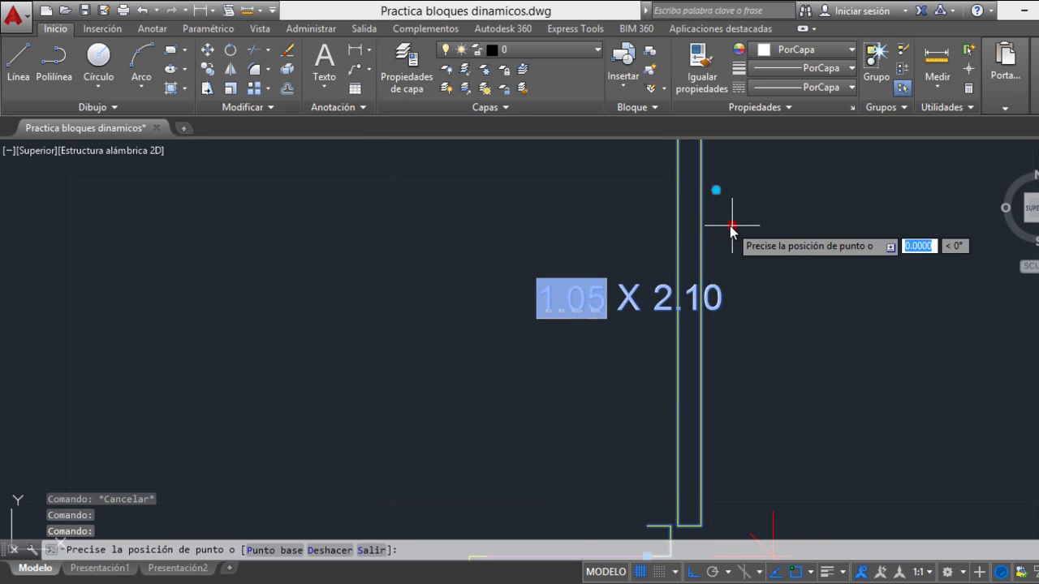
pyautogui.click(908, 226)
pyautogui.scroll(-3, 862, 262)
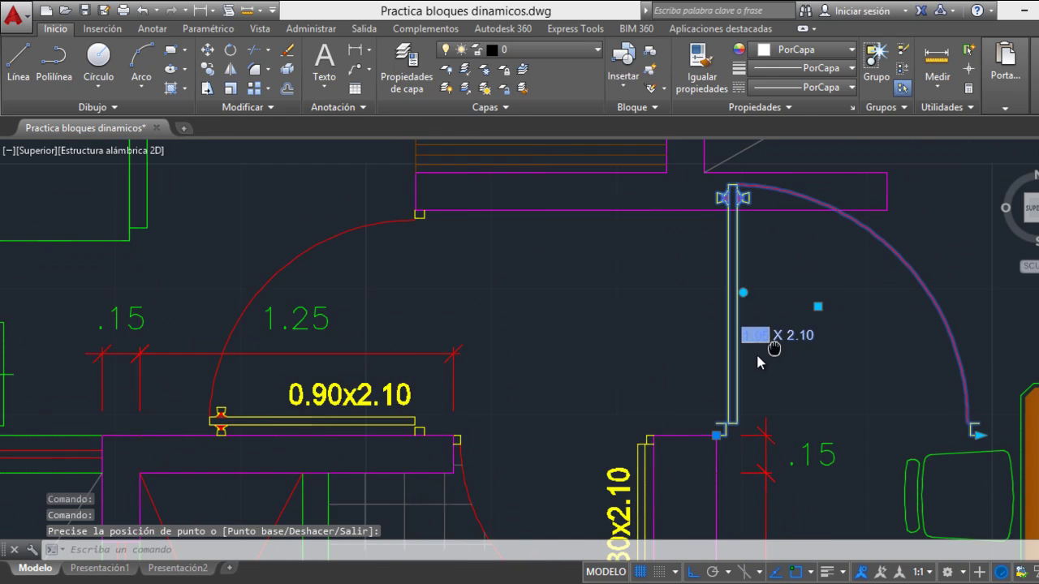
pyautogui.press('Escape')
pyautogui.press('Escape')
pyautogui.scroll(-3, 806, 283)
pyautogui.moveTo(786, 347); pyautogui.dragTo(741, 417, button='middle')
pyautogui.scroll(7, 740, 417)
pyautogui.scroll(-2, 735, 419)
pyautogui.scroll(-2, 733, 424)
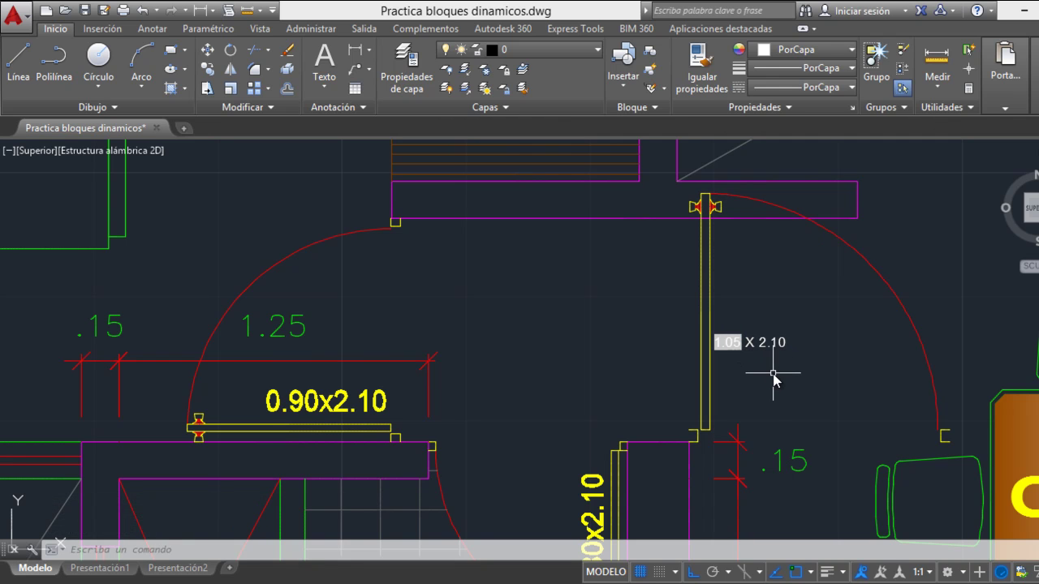
pyautogui.scroll(-2, 773, 374)
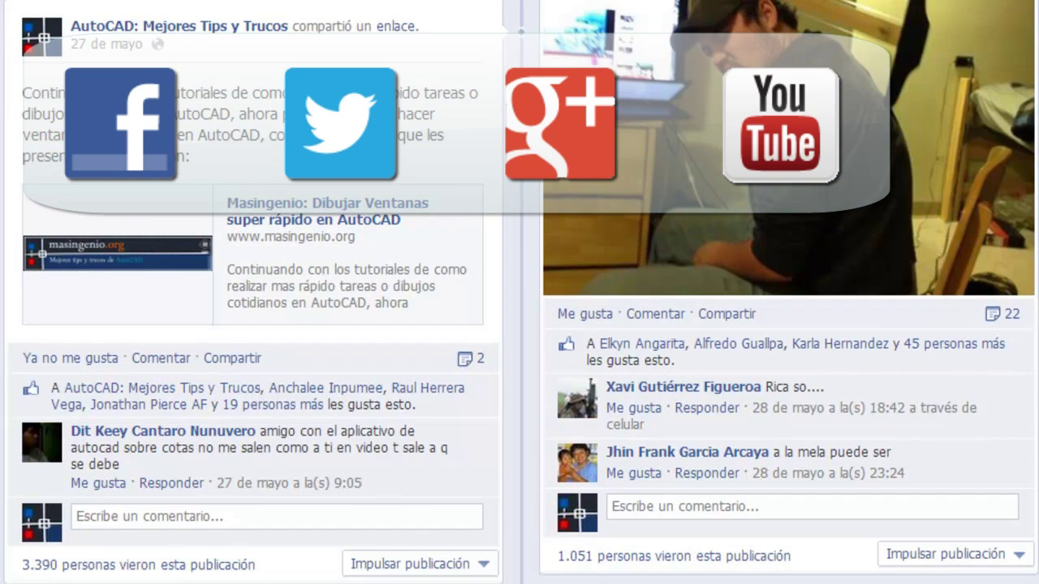
# Scroll the AutoCAD tips Facebook feed down to the math image and architect cartoon posts
pyautogui.scroll(-4, 953, 452)
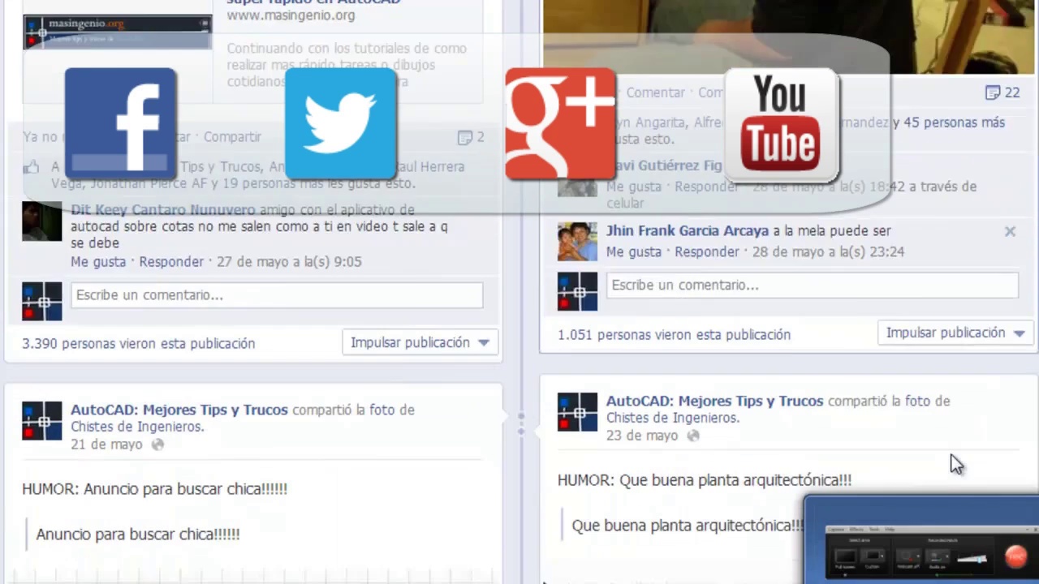
pyautogui.scroll(-4, 948, 444)
pyautogui.scroll(-1, 949, 445)
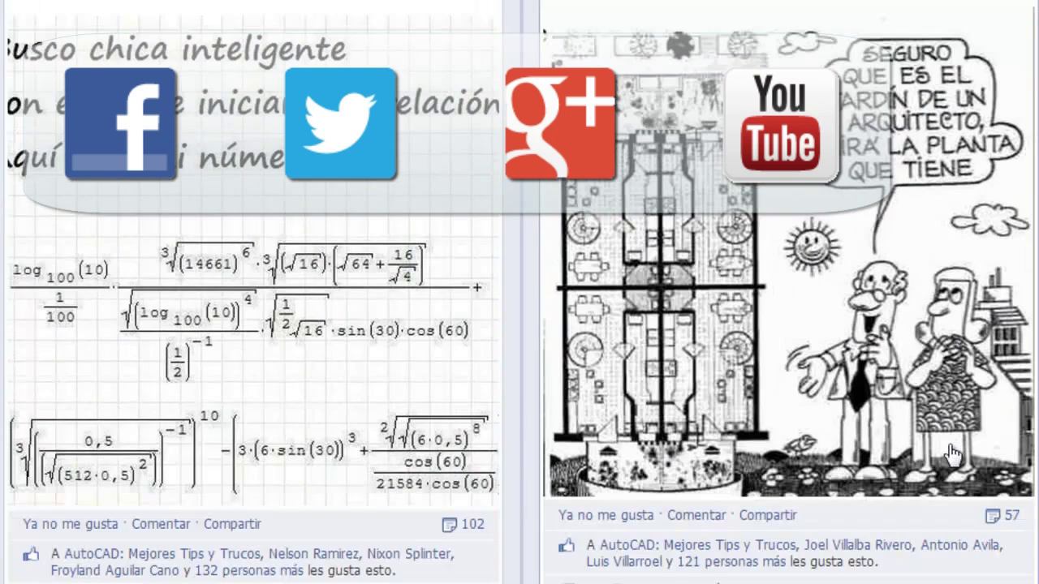